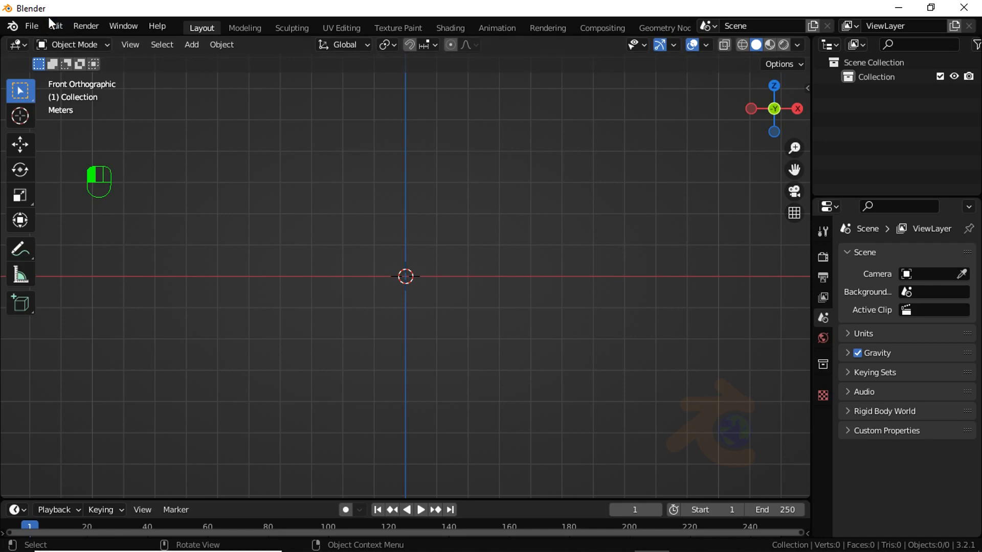
- Search the add-ons for "ext" to check that the Extra Objects add-ons are enabled, and close the preferences
click(53, 25)
click(82, 231)
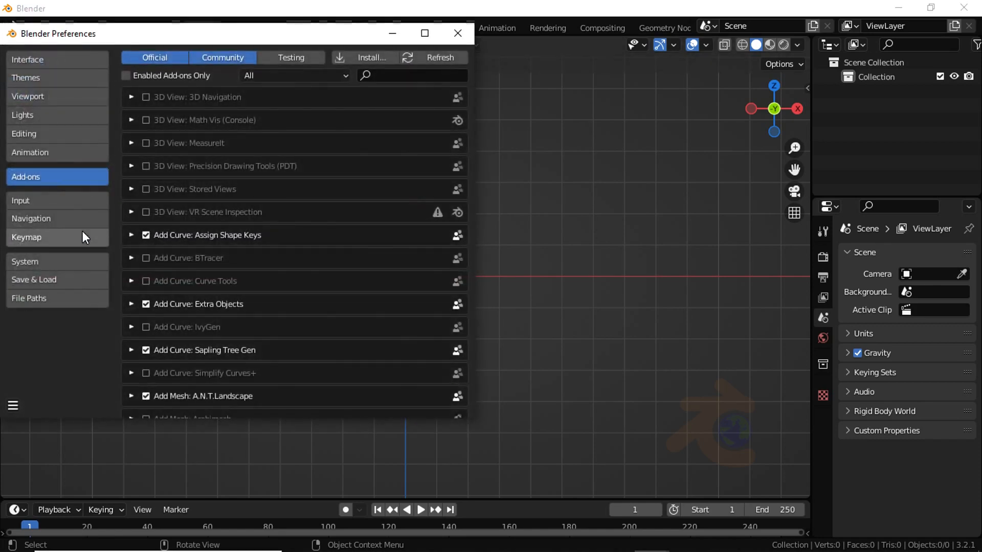
click(407, 76)
text(e)
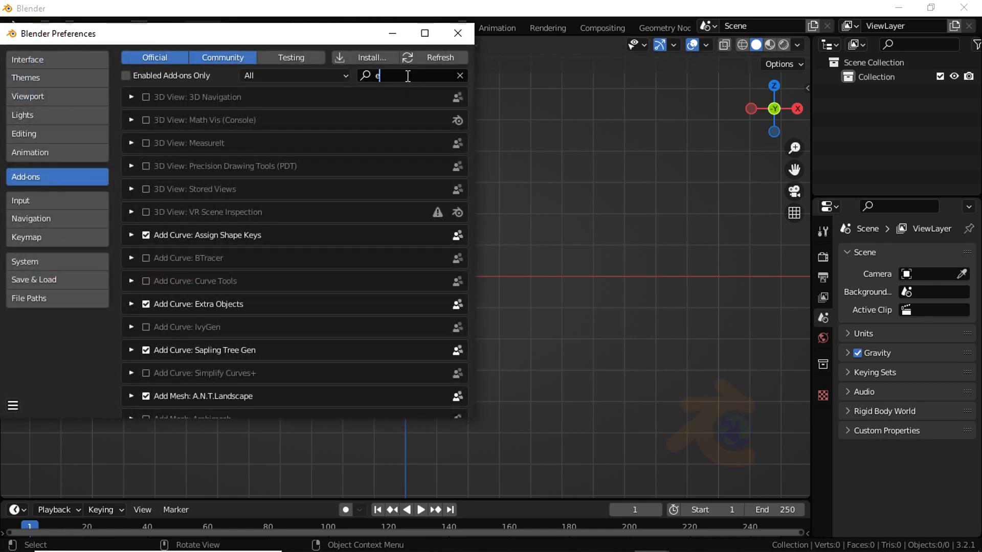
text(xt)
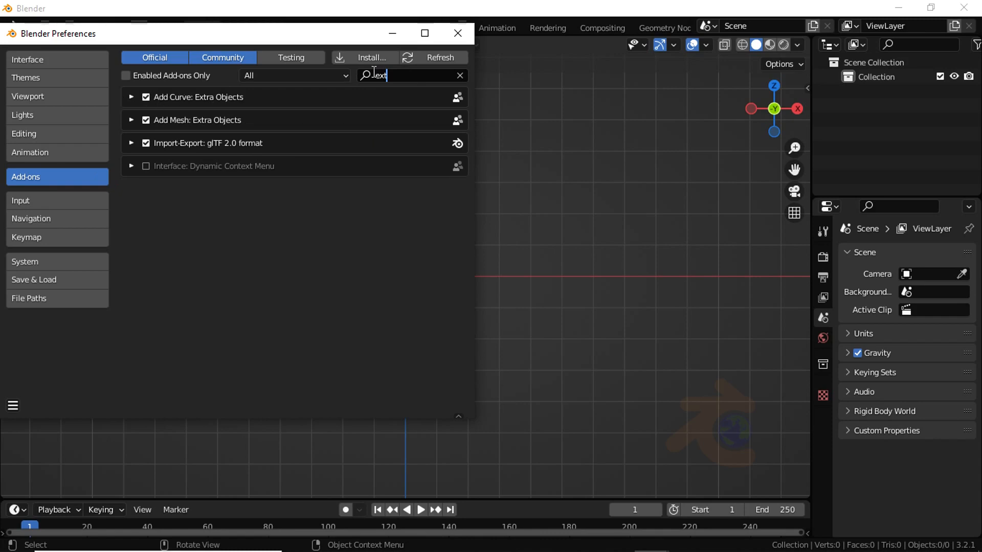
click(458, 33)
- Add a Rectangle curve at the origin and switch its shape from 2D to 3D
key(shift+a)
mouse_move(370, 174)
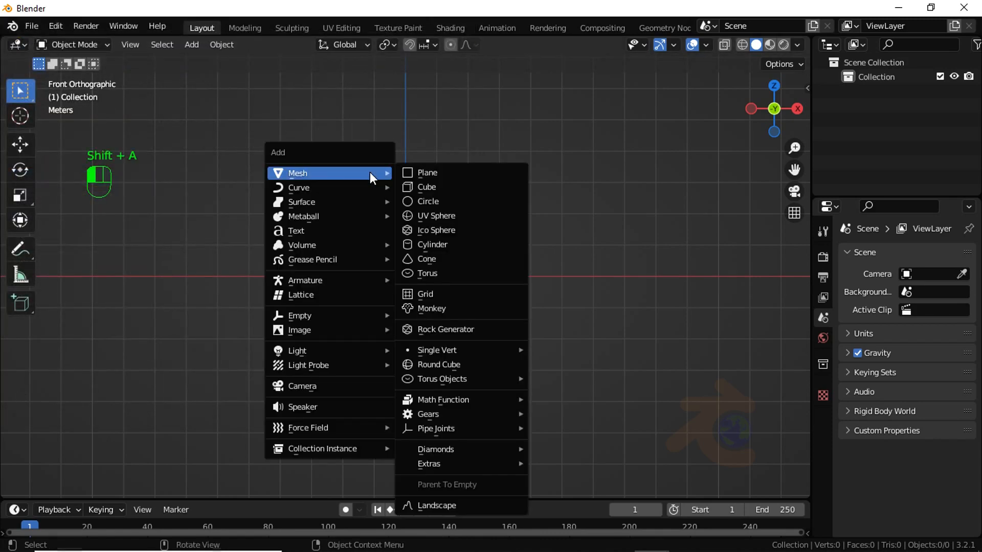
mouse_move(299, 187)
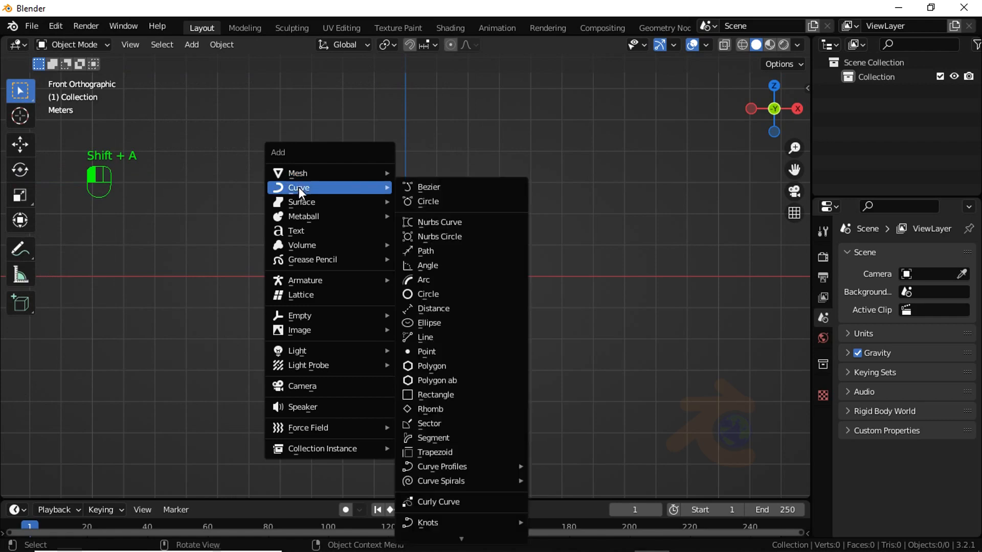
click(441, 393)
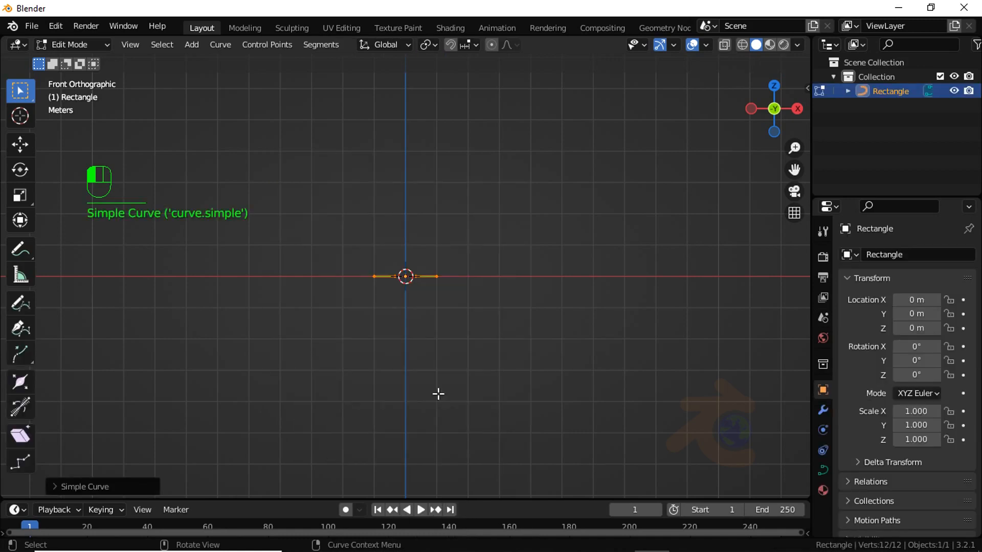
click(85, 486)
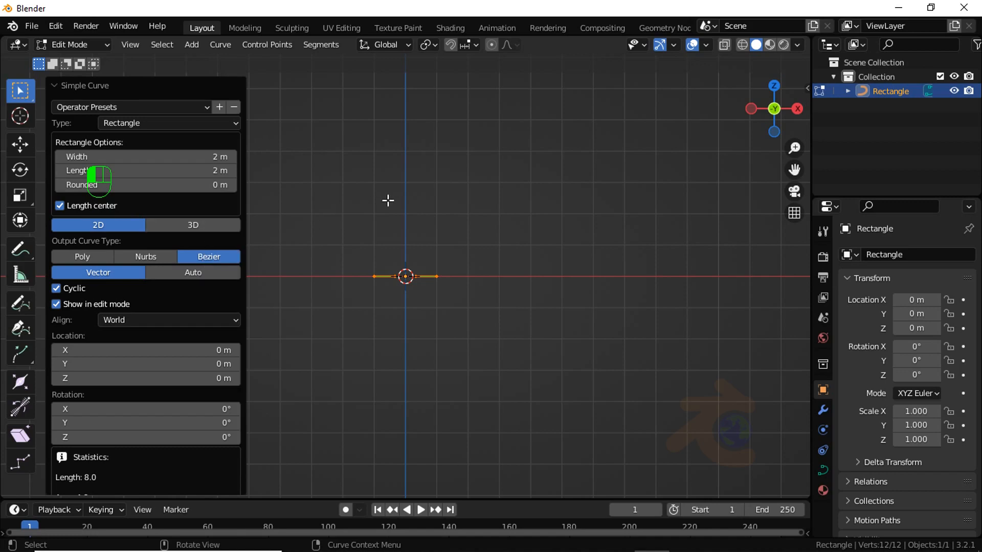
key(KP_7)
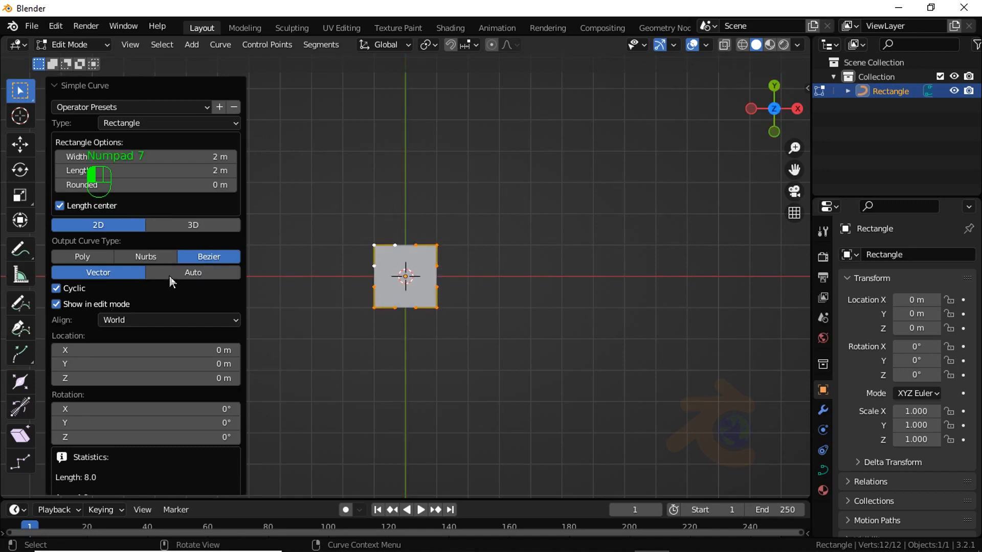
click(205, 227)
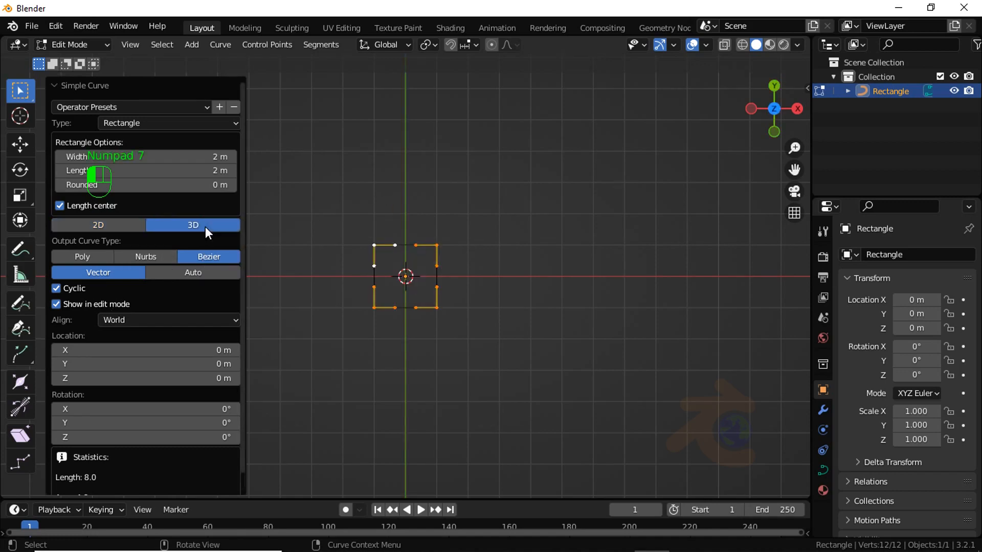
- Set the rectangle's spline type to Bezier and rotate its points 90° about the global X axis
right_click(360, 220)
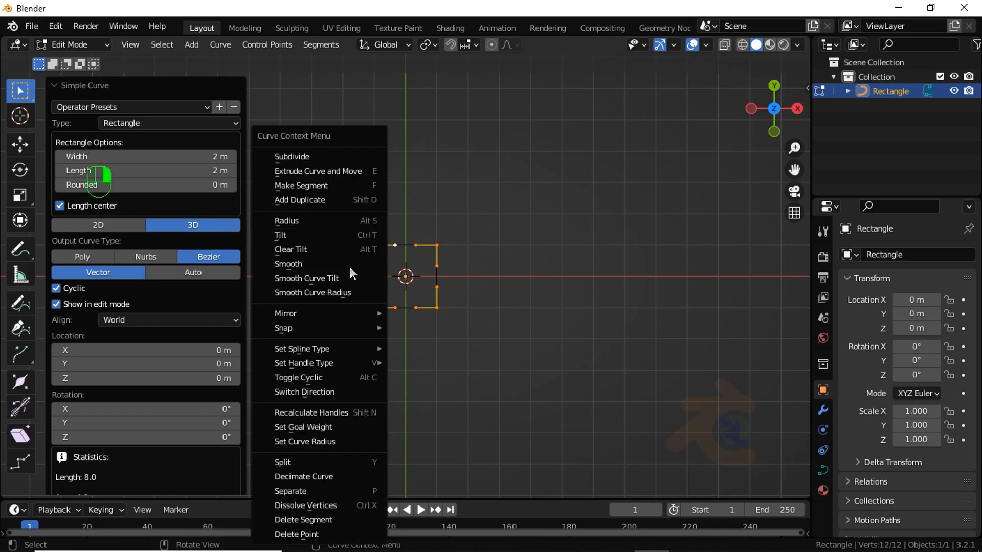
mouse_move(334, 349)
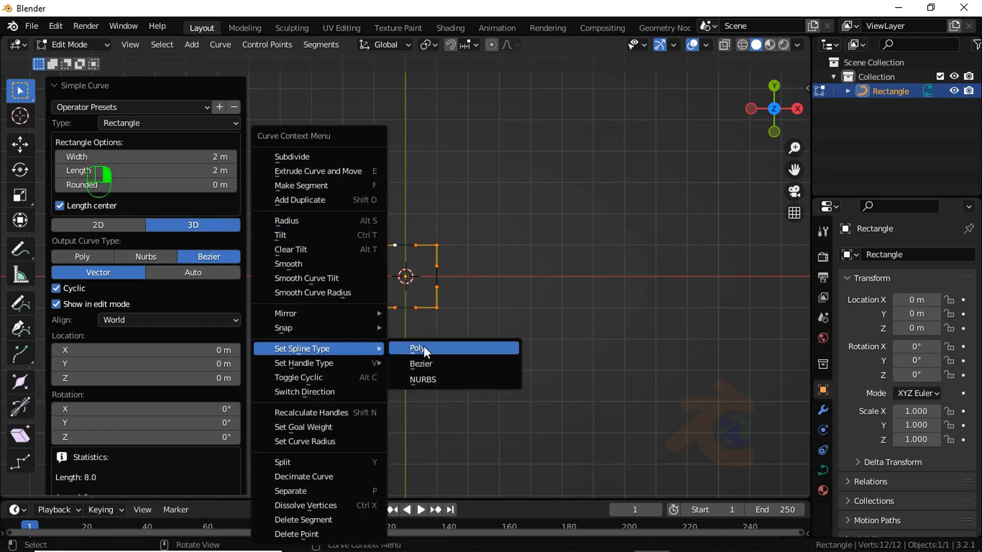
click(418, 363)
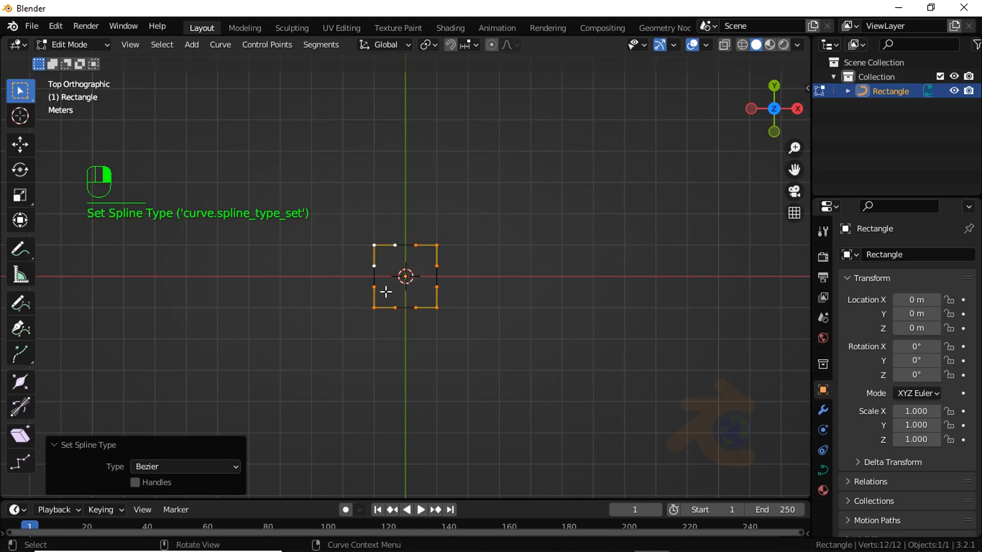
key(KP_1)
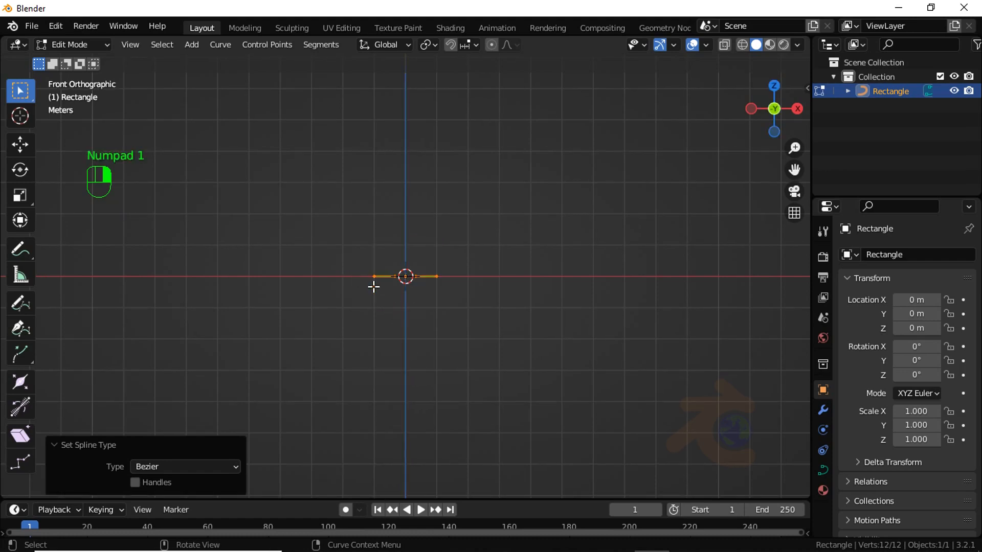
text(r90)
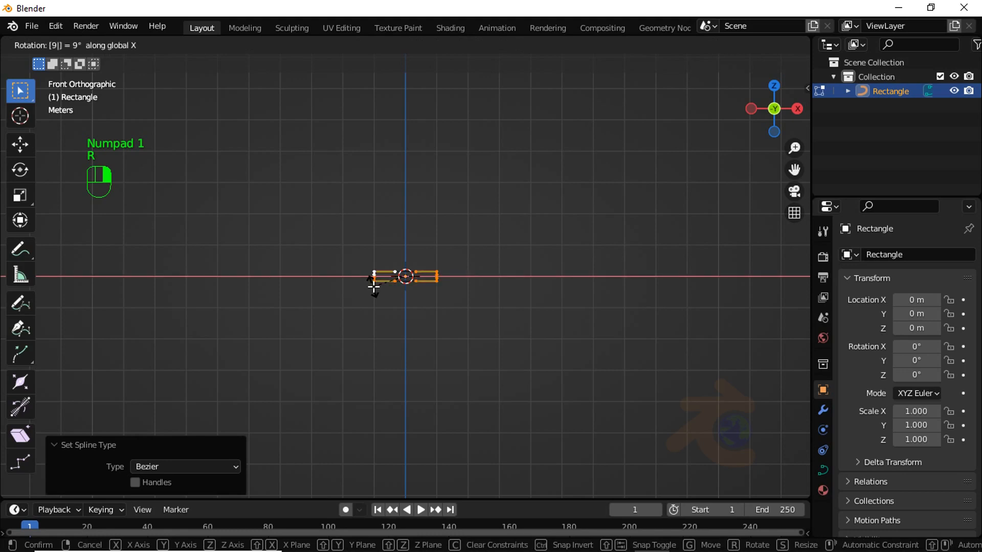
click(374, 286)
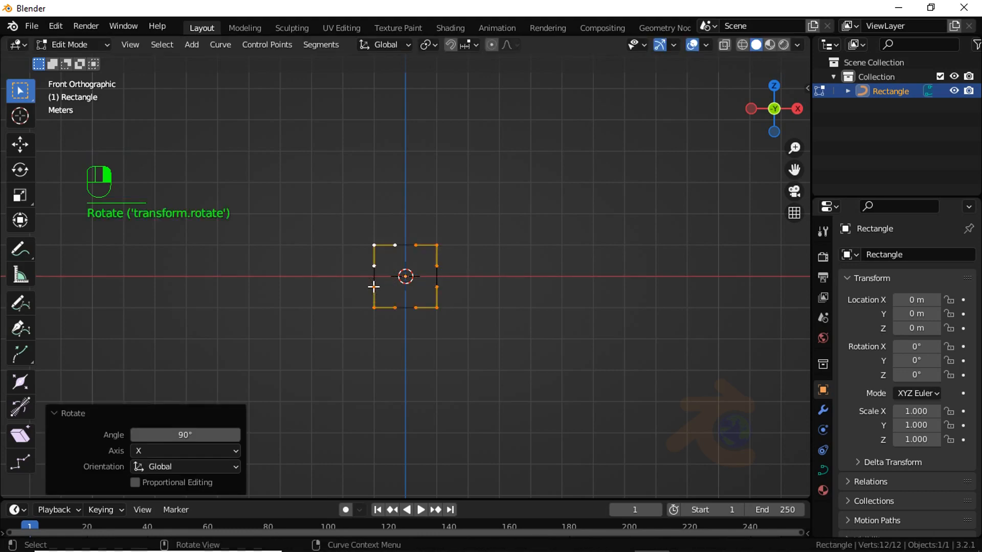
- Set the handle type of all the rectangle's points to Free and return to Object Mode
right_click(374, 287)
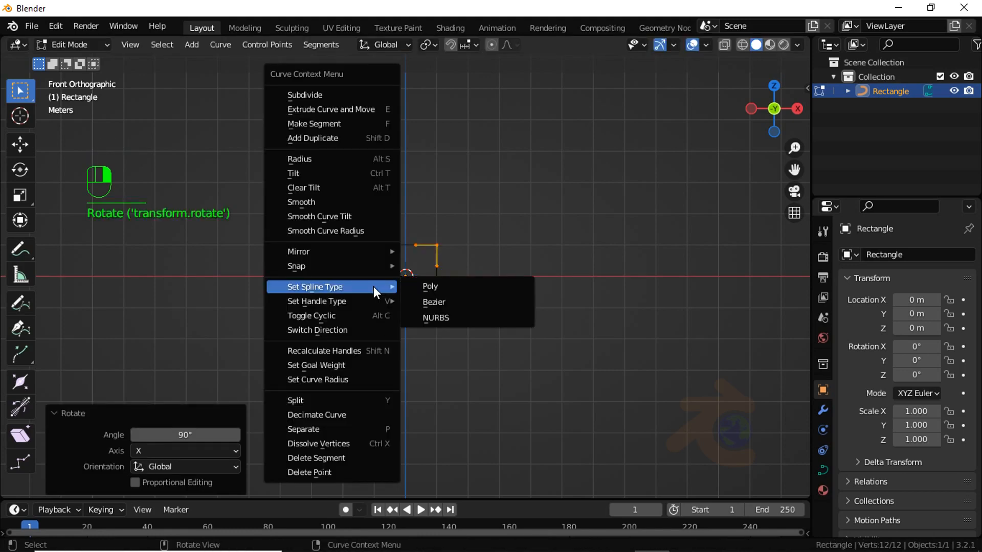
mouse_move(326, 300)
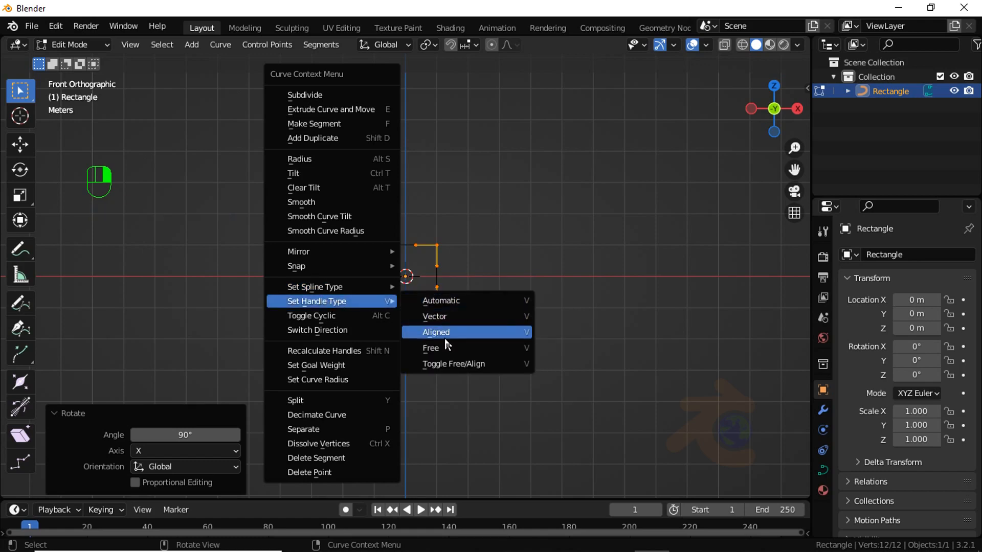
click(436, 348)
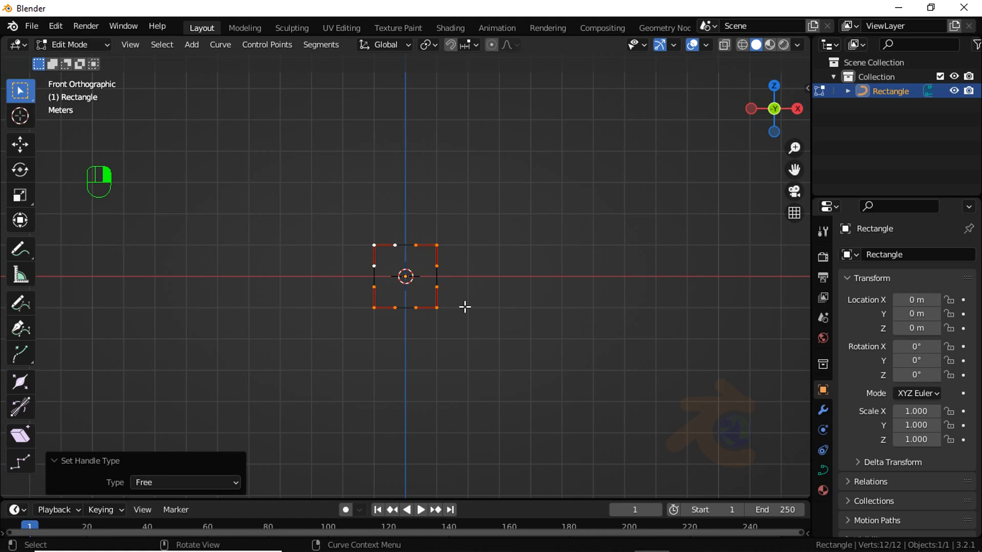
key(Tab)
- Add a mesh circle at the origin and rotate its vertices 90° about the X axis in Edit Mode
key(shift+a)
mouse_move(381, 244)
mouse_move(357, 230)
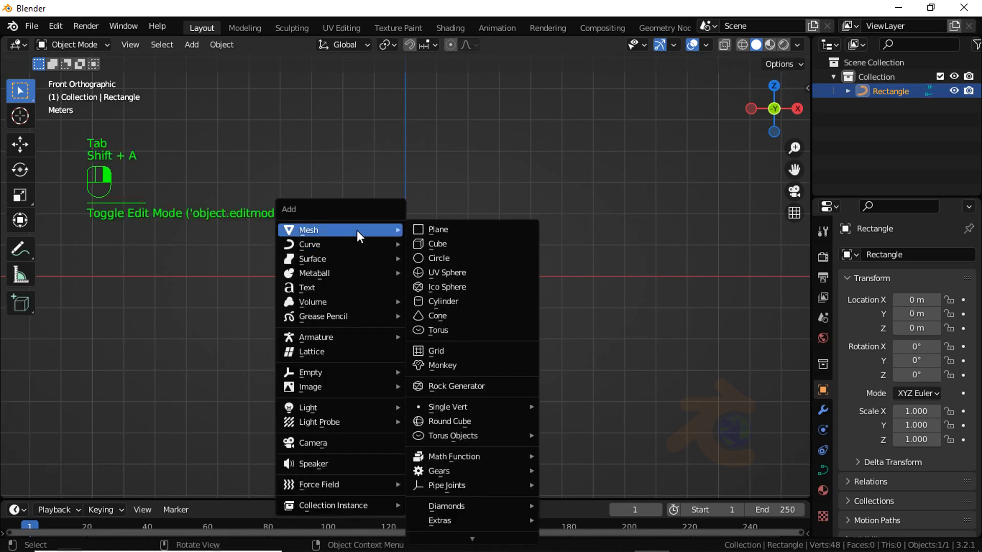
click(441, 259)
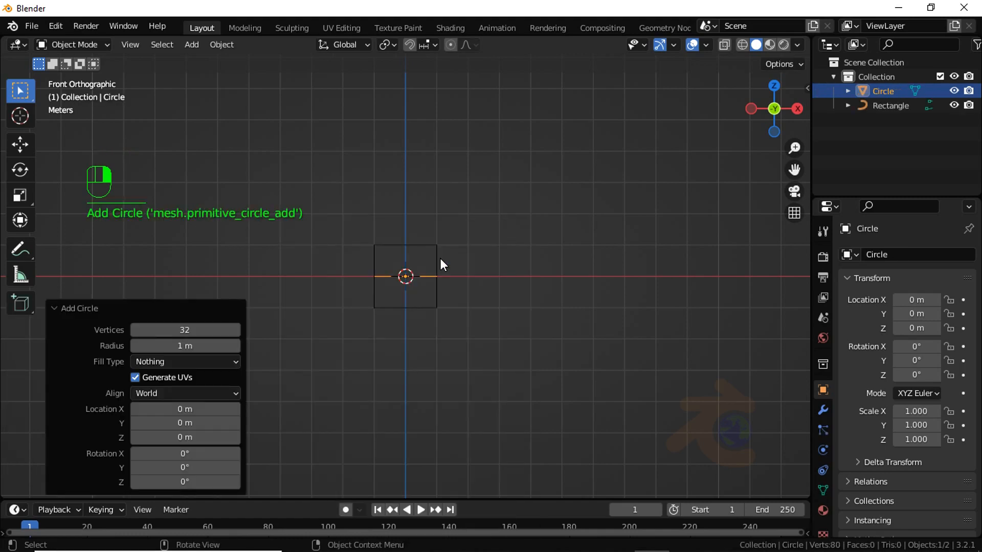
key(Tab)
text(r)
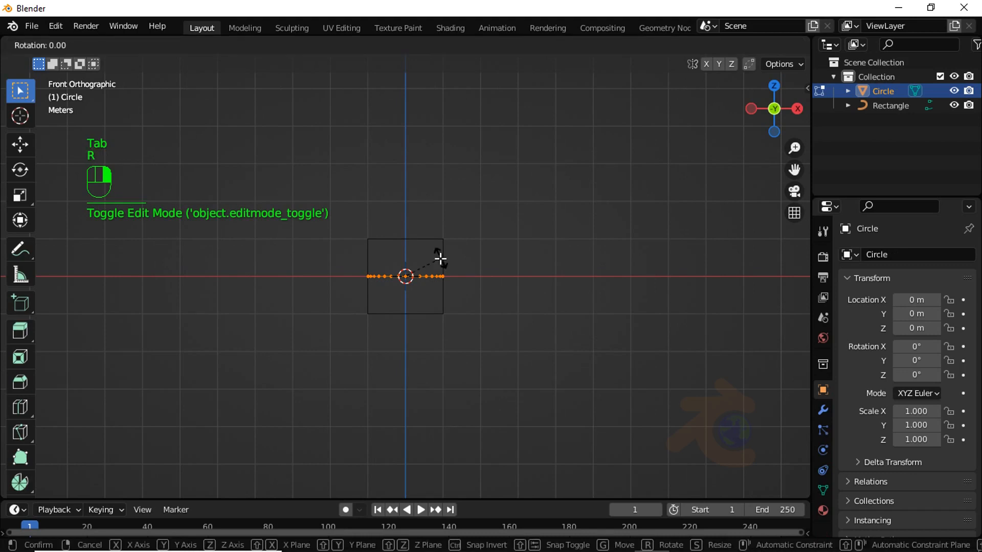
text(x90)
click(440, 259)
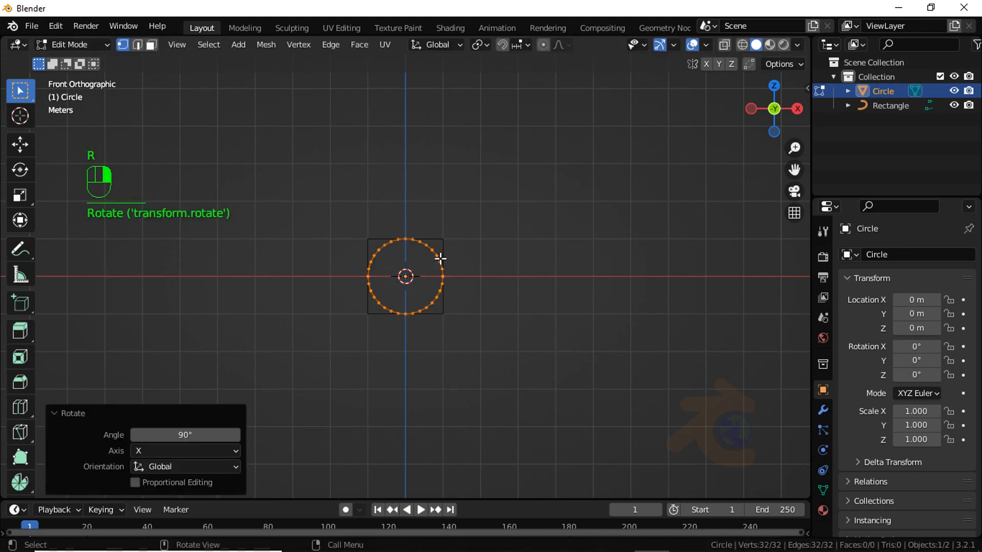
- Scale the circle's vertices uniformly by a factor of 12
text(s)
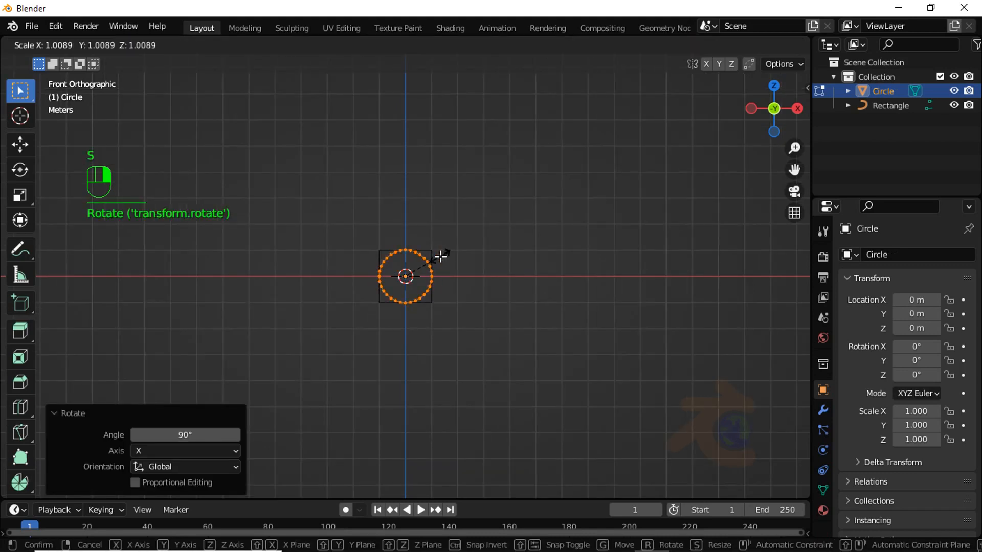
text(10)
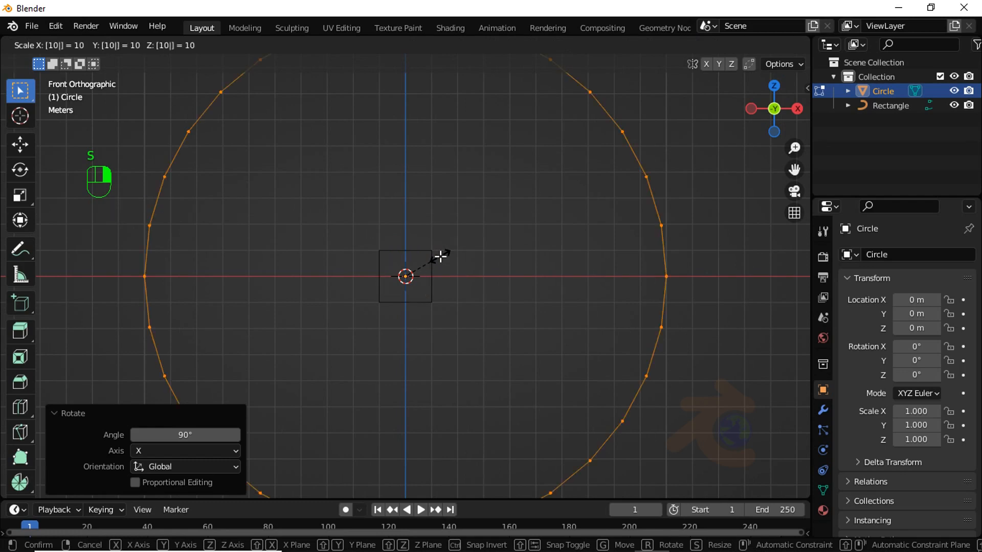
click(440, 257)
scroll(440, 256, down, 1)
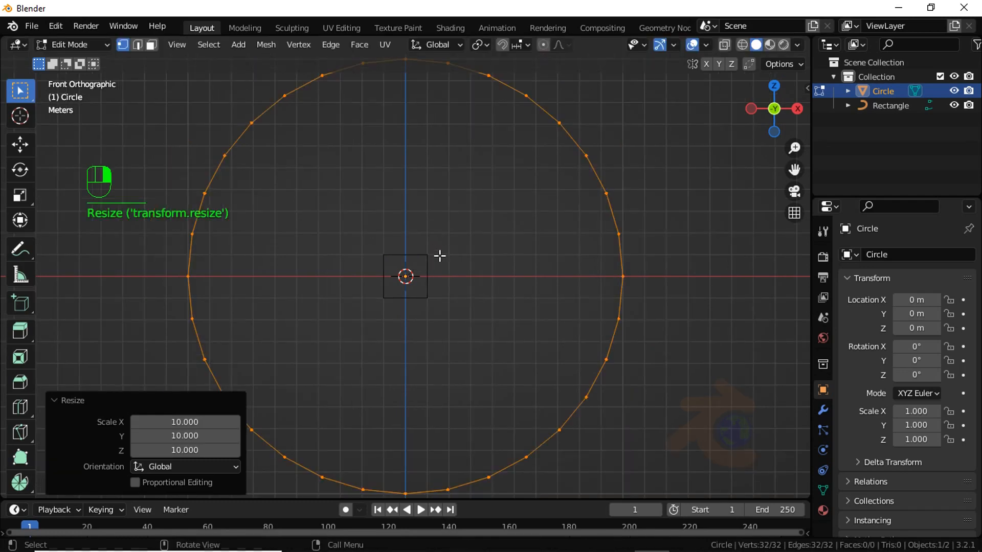
click(204, 419)
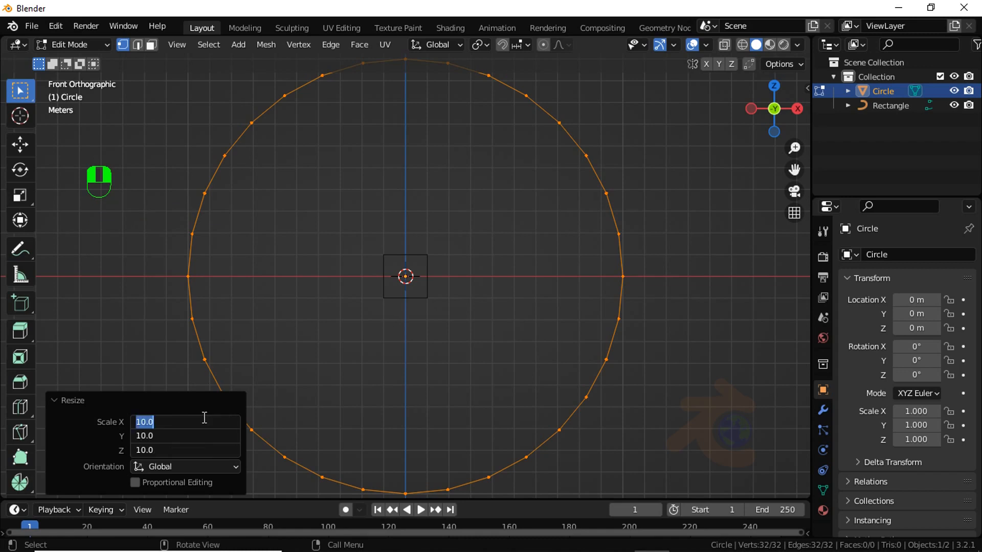
text(12)
key(Return)
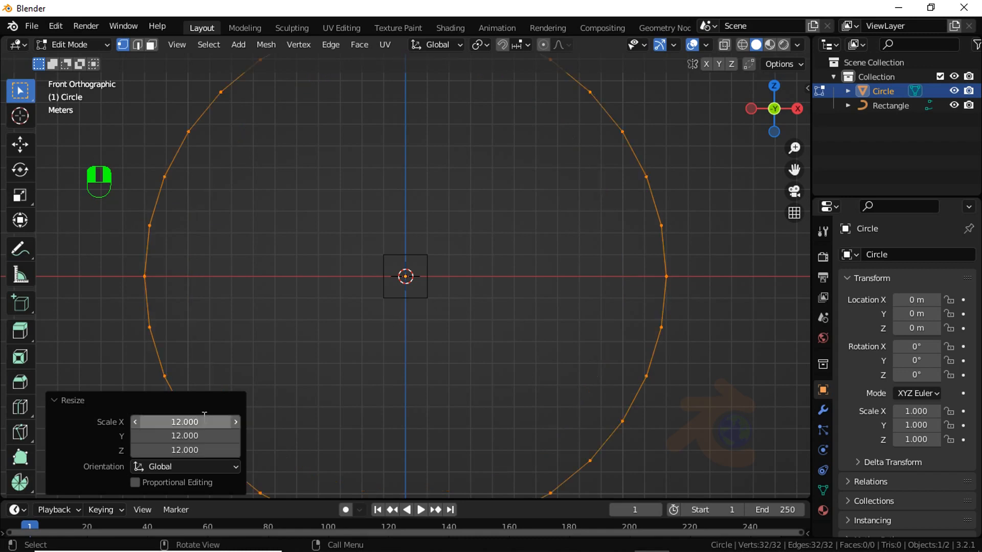
scroll(357, 372, down, 2)
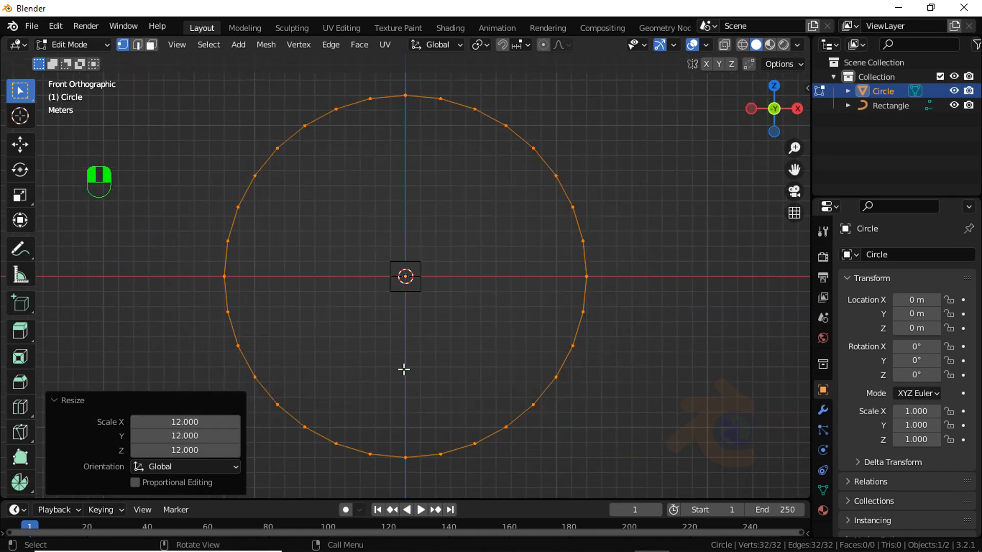
- Delete the lower 11 vertices of the circle to form an open arch, and return to Object Mode
click(584, 376)
scroll(611, 435, down, 2)
drag(599, 454, 202, 354)
key(x)
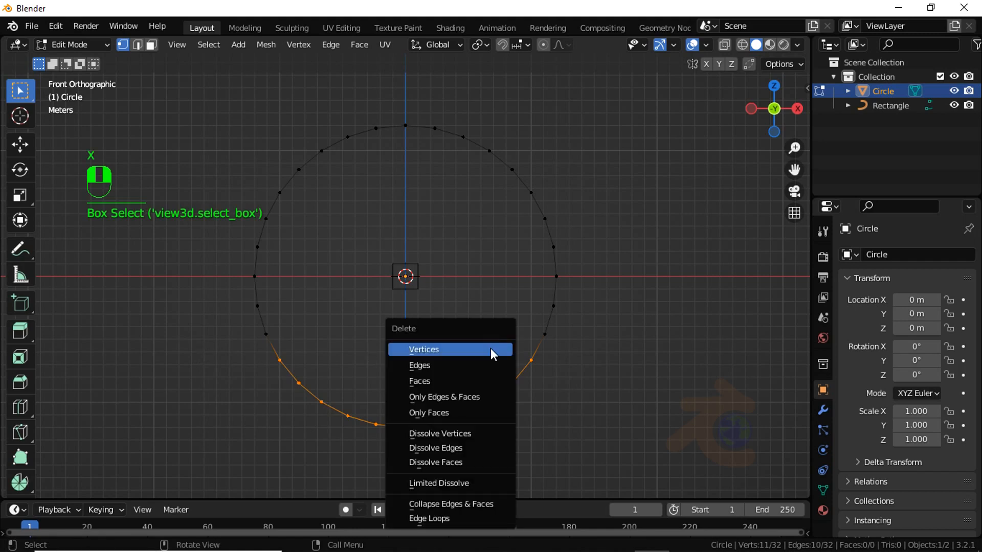
click(491, 351)
key(Tab)
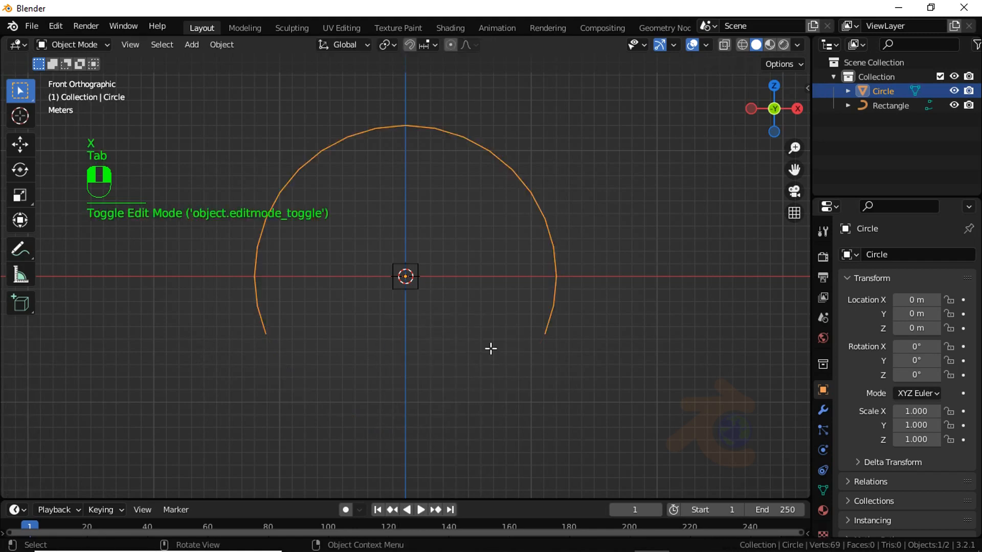
- Convert the arch-shaped circle mesh to a curve
right_click(381, 165)
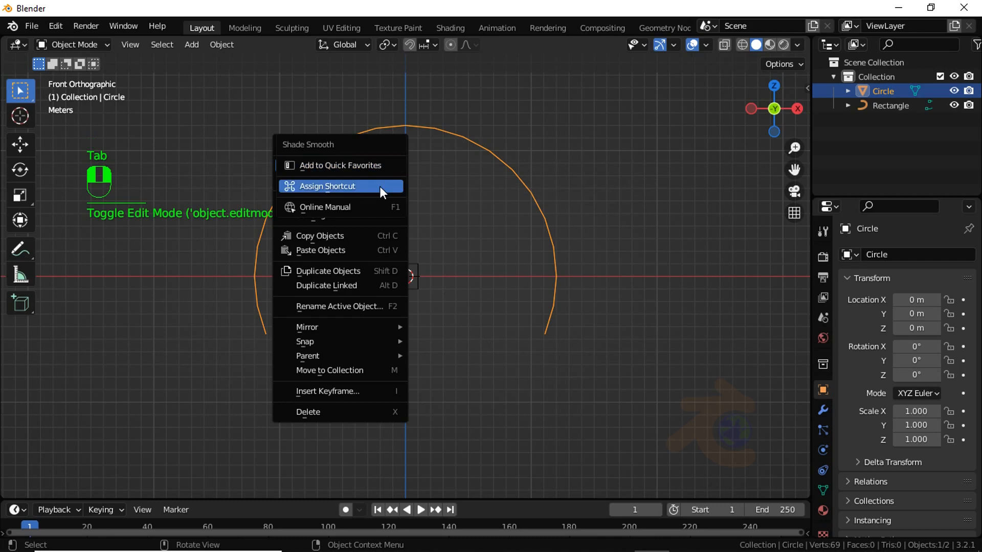
right_click(467, 132)
mouse_move(433, 162)
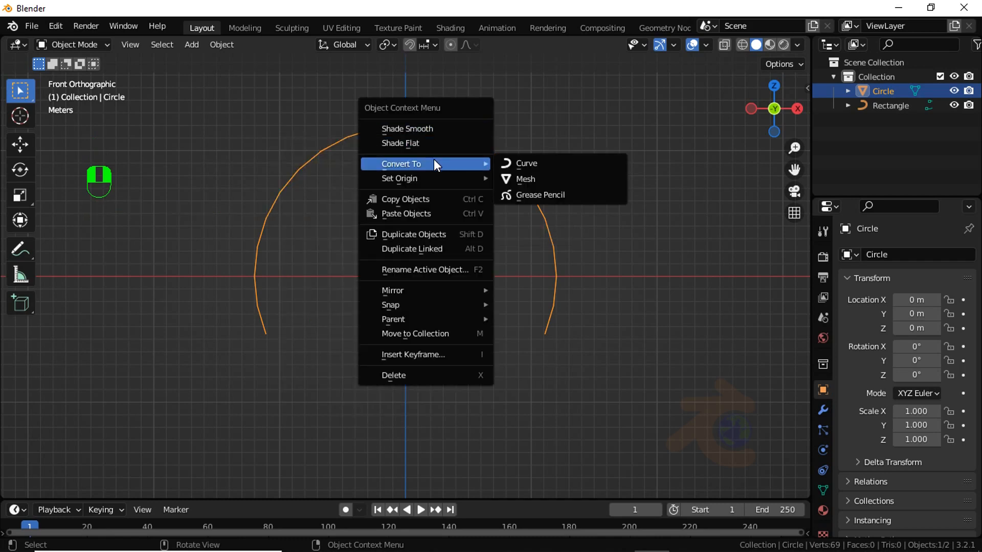
click(513, 163)
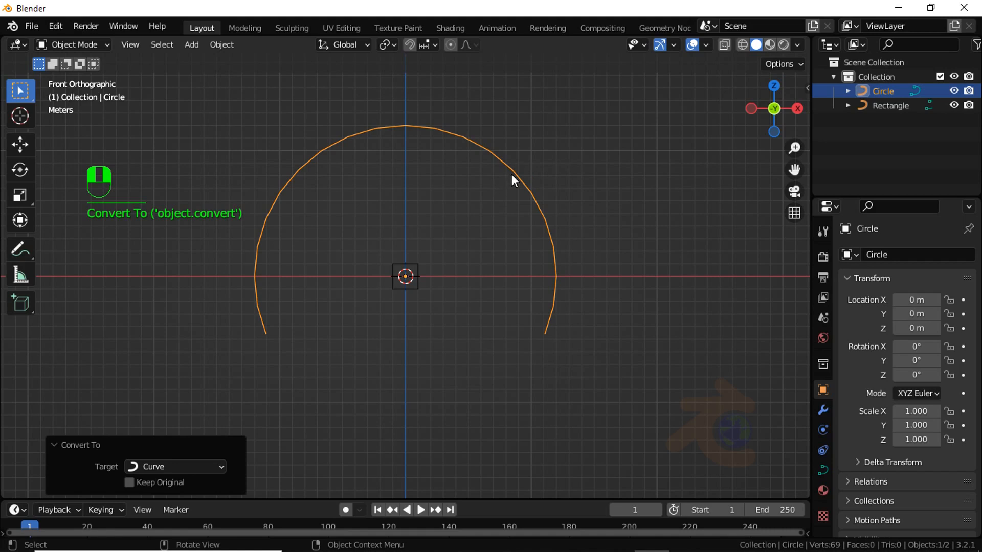
- Change the arch curve's spline type to Bezier in Edit Mode, and return to Object Mode
key(Tab)
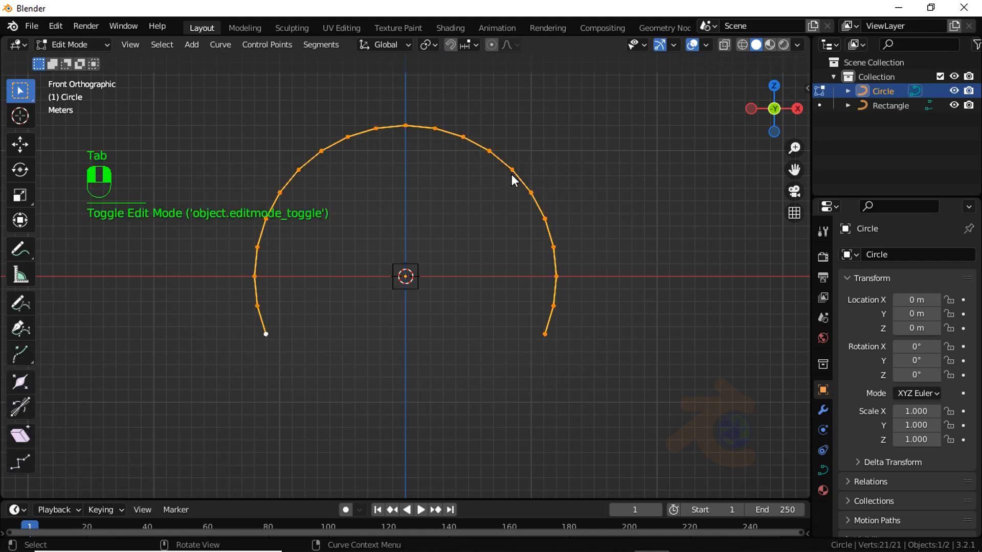
right_click(491, 200)
mouse_move(446, 244)
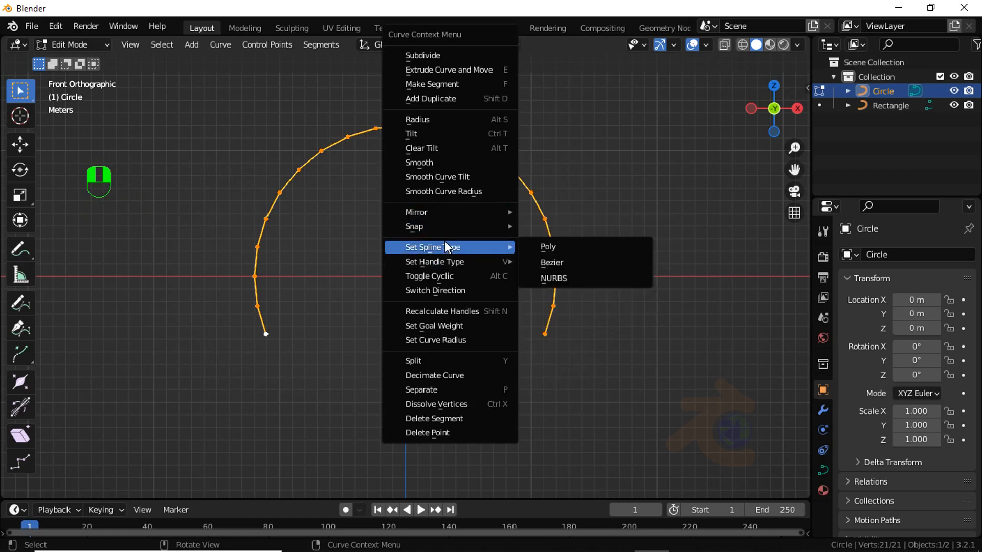
click(553, 261)
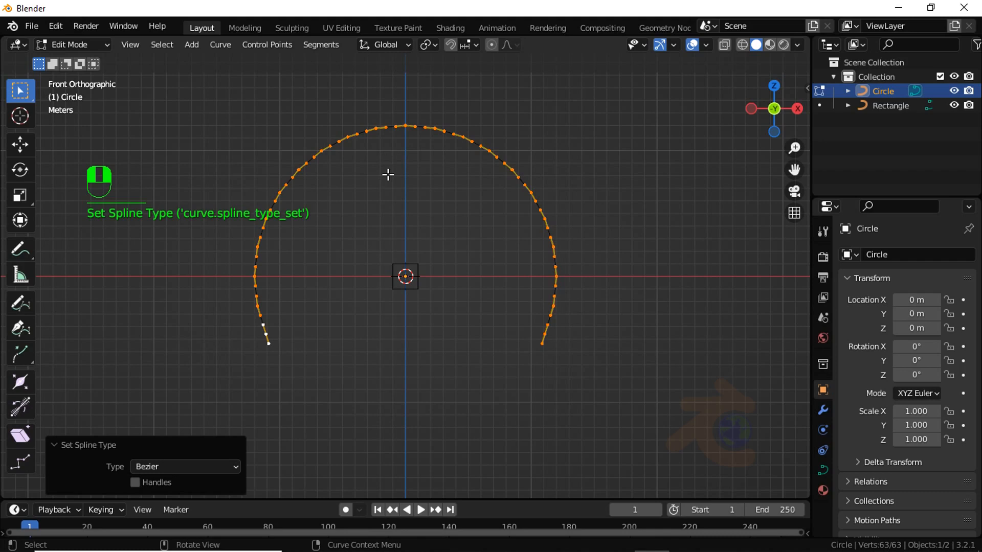
key(Tab)
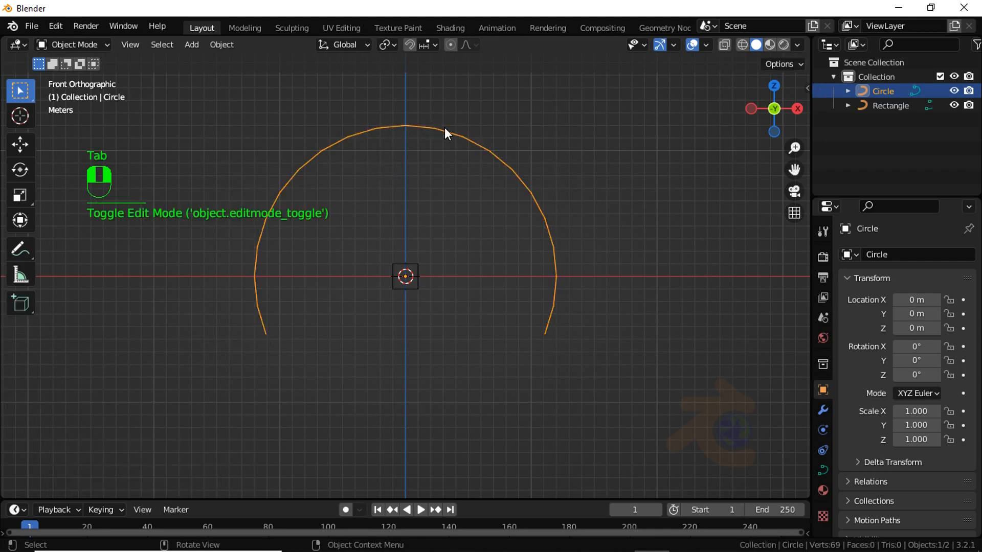
- Set the handle type of all the arch curve's control points to Automatic, and return to Object Mode
key(Tab)
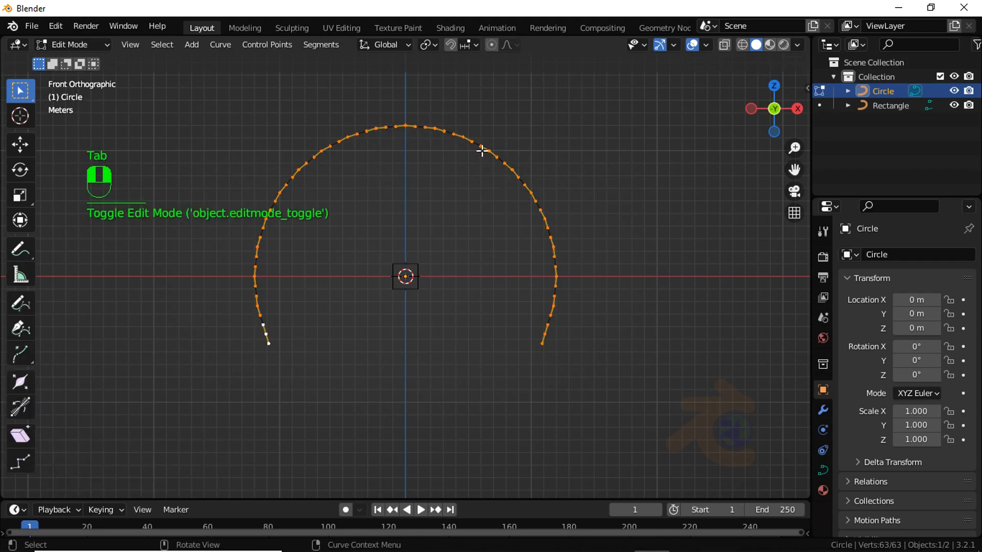
right_click(475, 158)
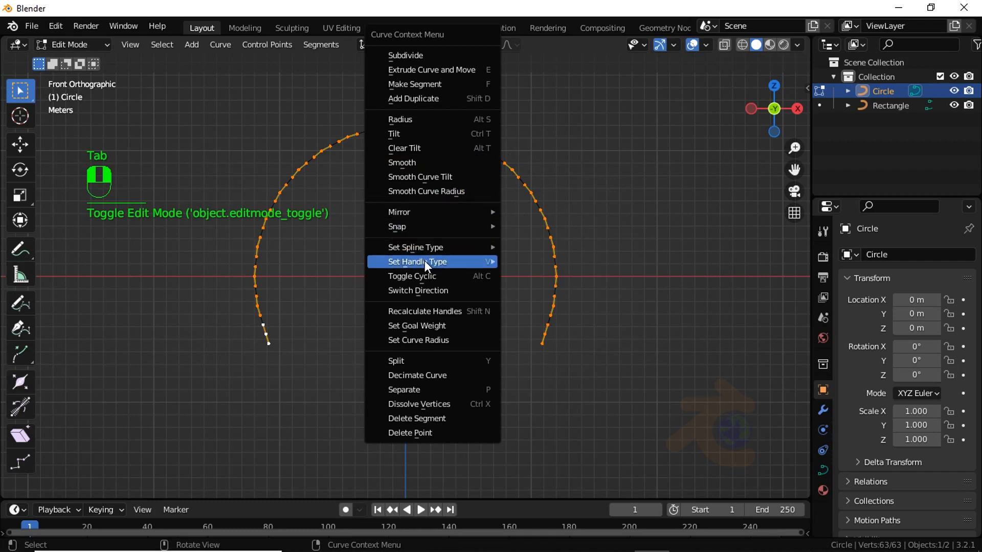
mouse_move(466, 261)
click(514, 260)
key(Tab)
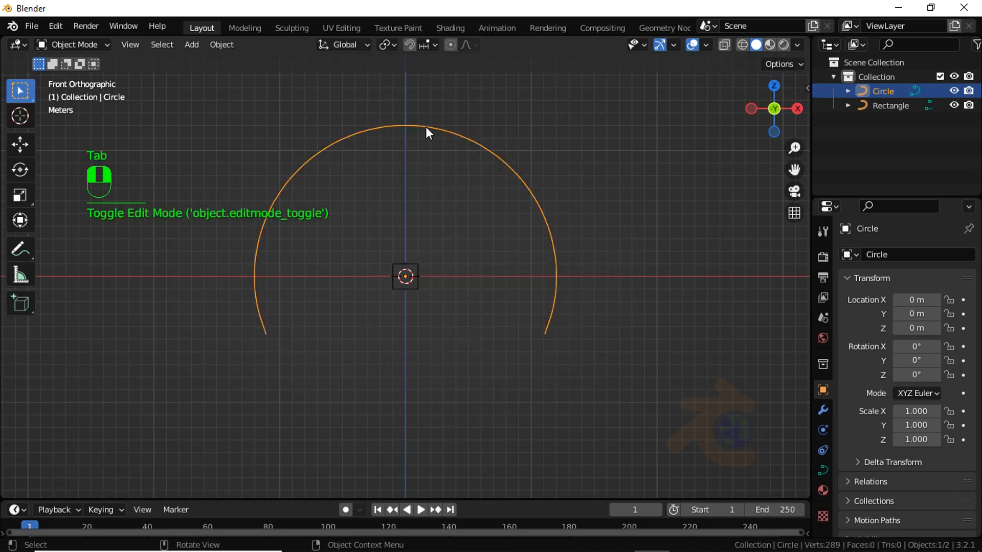
- Give the small rectangle curve at the origin a round bevel with a depth of 0.07 m
click(419, 275)
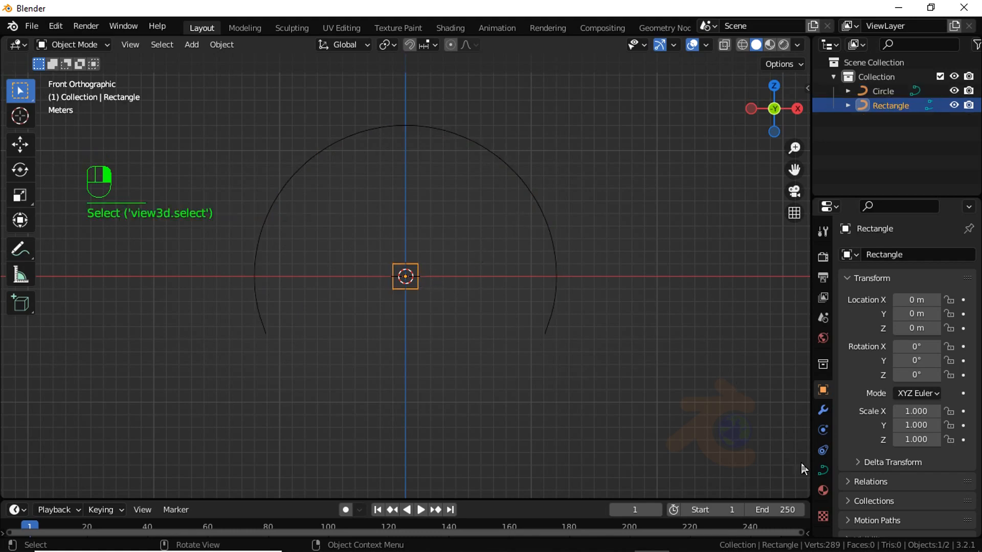
click(822, 470)
scroll(848, 433, down, 3)
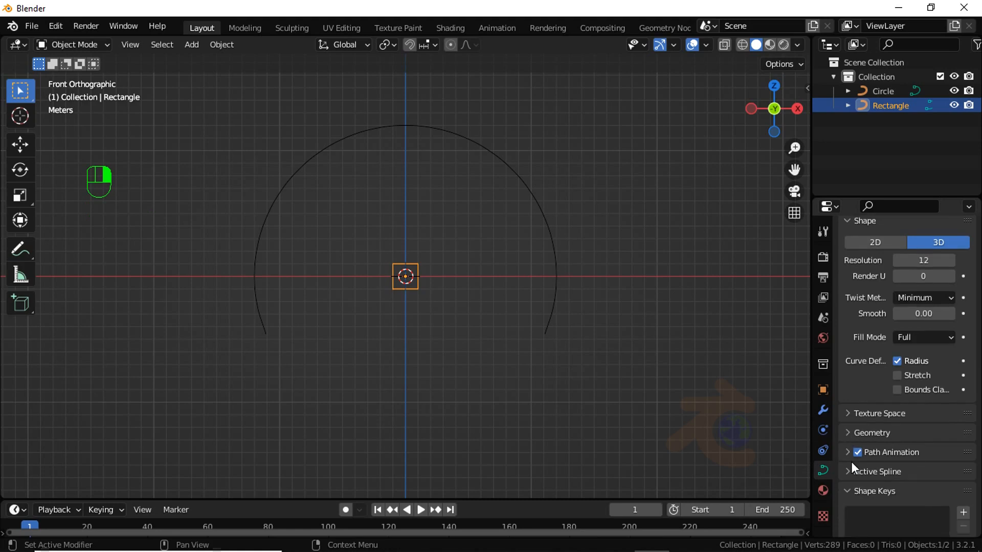
click(849, 433)
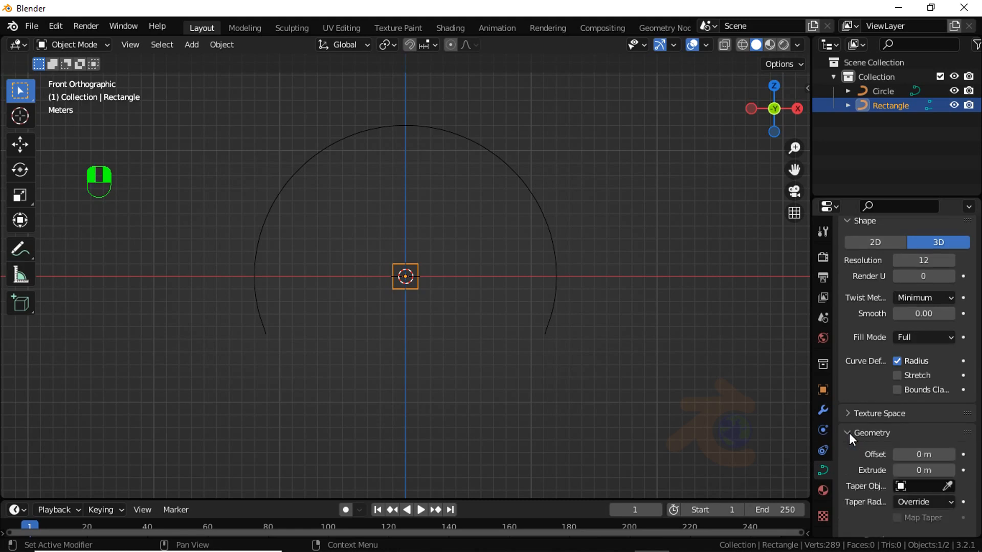
scroll(848, 432, down, 4)
scroll(849, 433, down, 1)
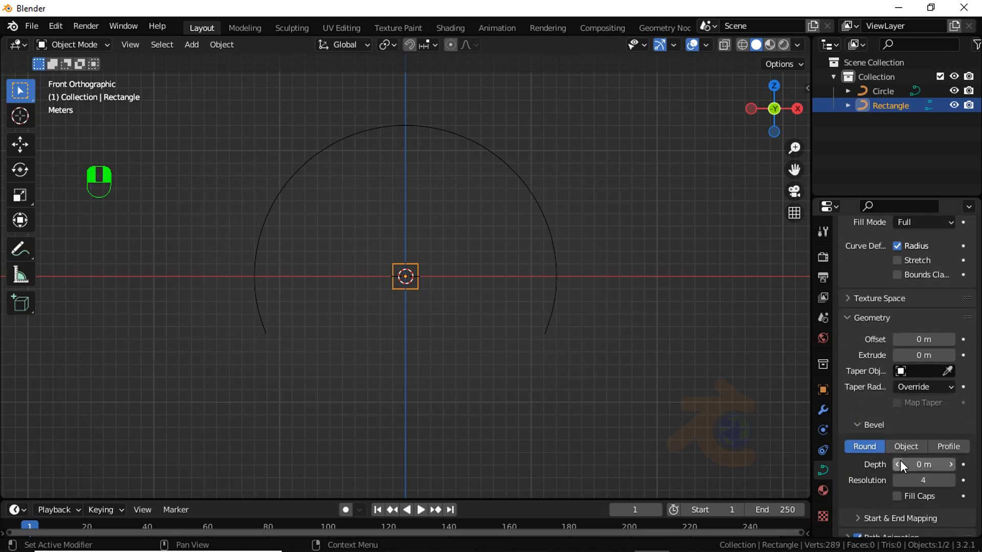
drag(902, 464, 918, 463)
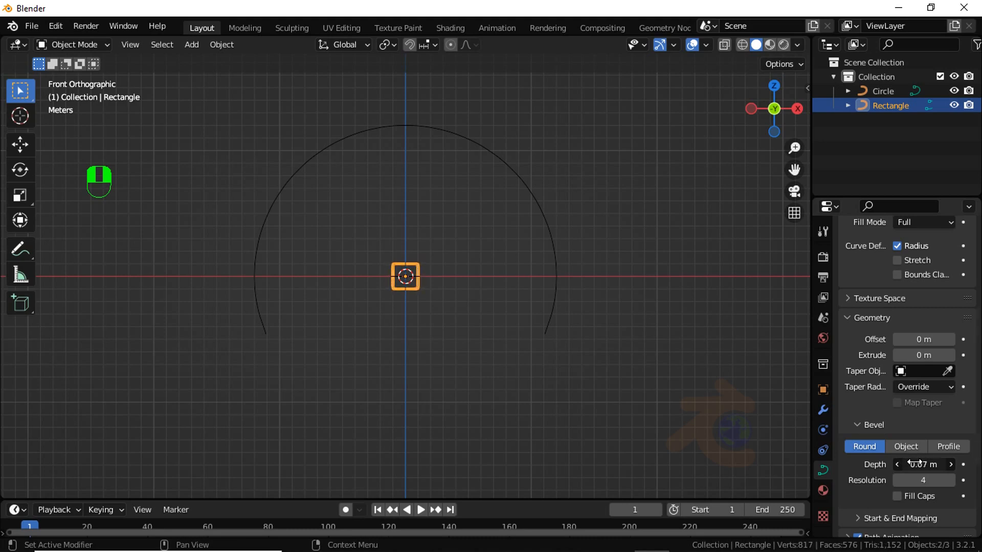
click(343, 328)
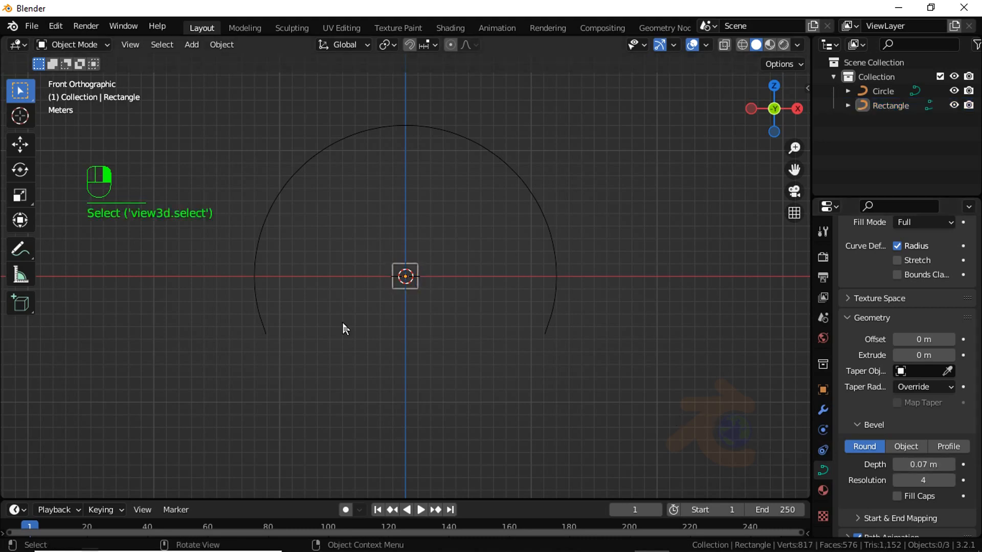
- Add an Array modifier to the rectangle with a relative offset factor of 1.5 in X
click(399, 291)
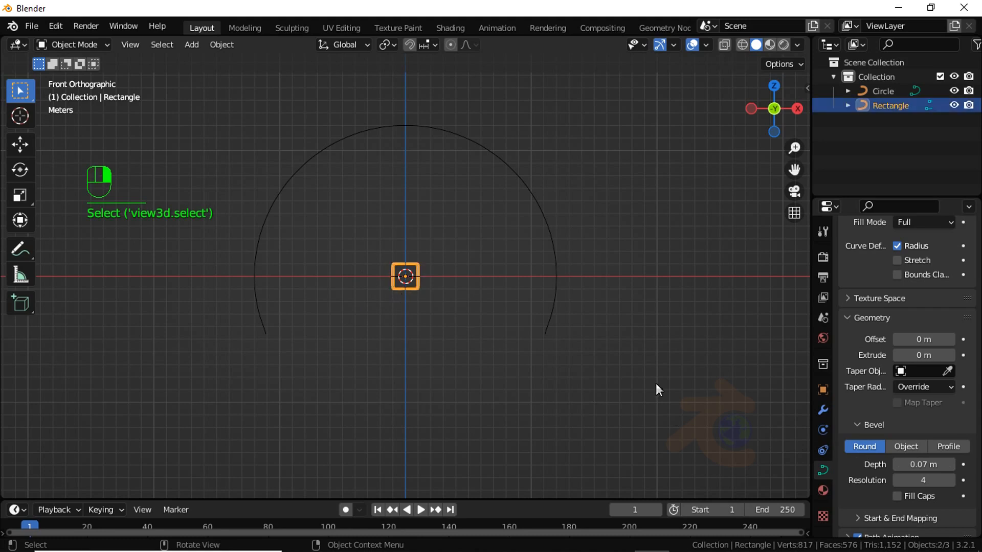
click(823, 410)
click(859, 252)
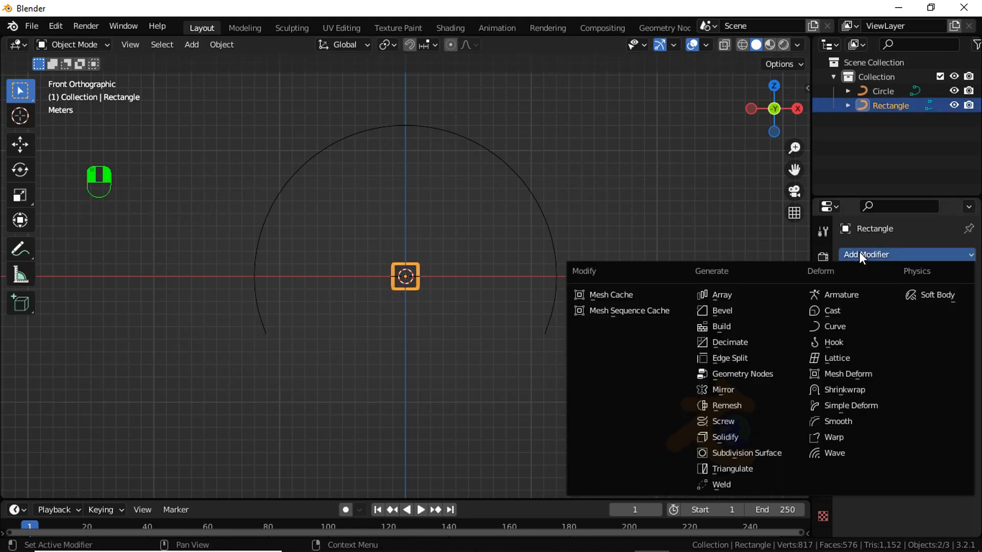
click(765, 296)
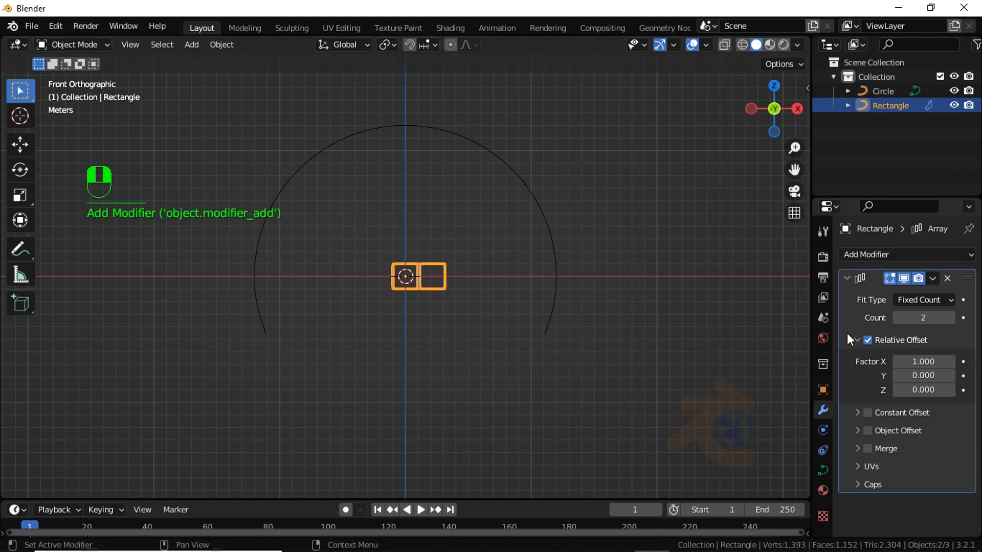
click(903, 357)
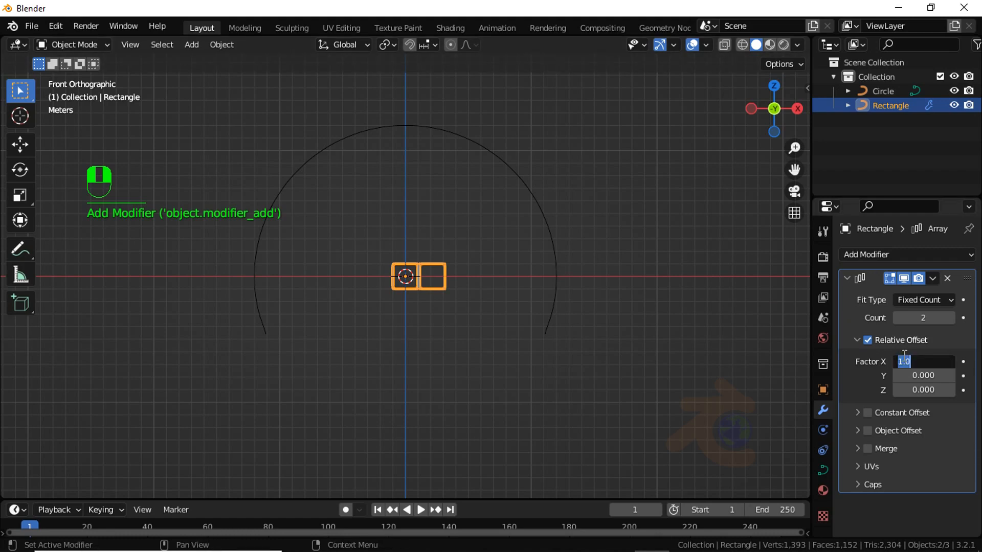
text(1.5)
key(Return)
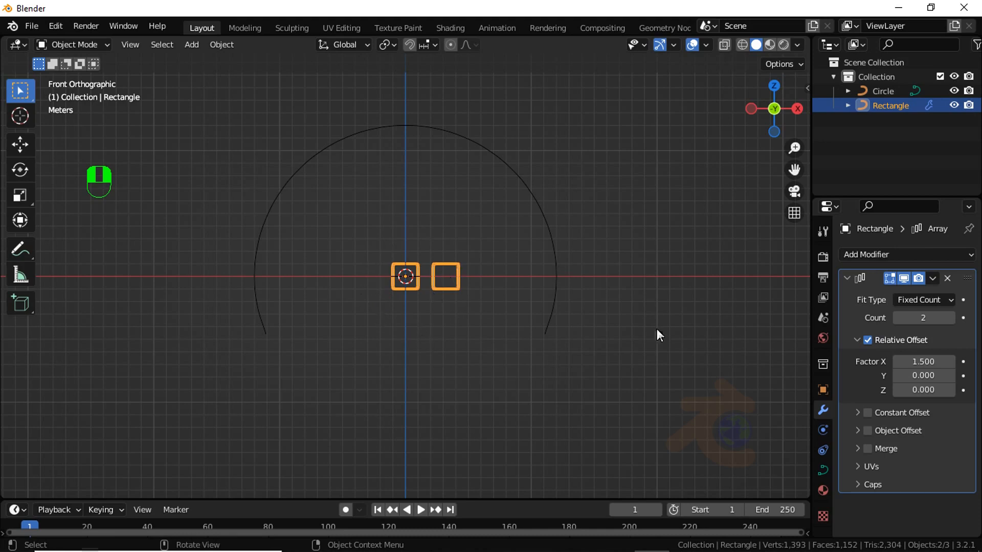
- Set the array's fit type to Fit Curve, using the Circle arch as its curve
click(915, 302)
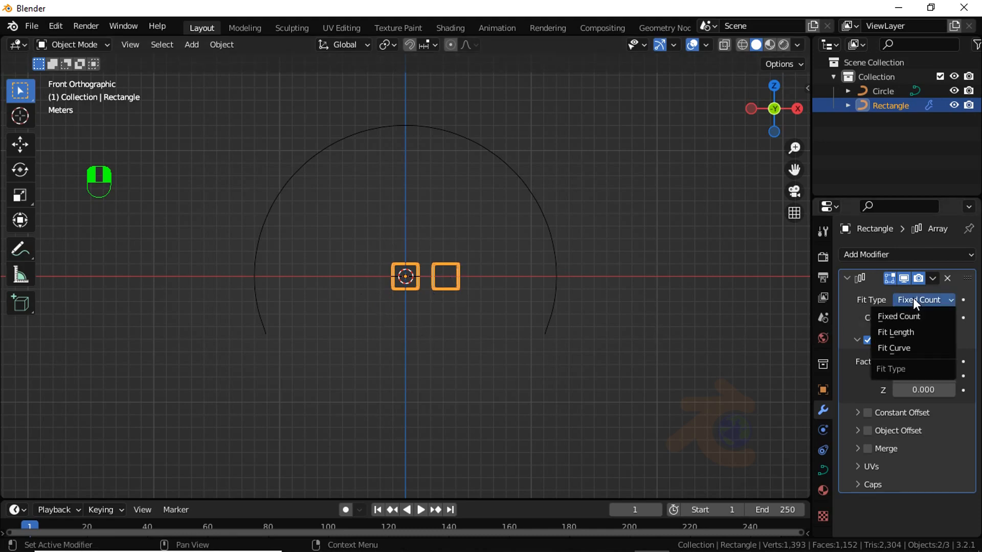
click(908, 348)
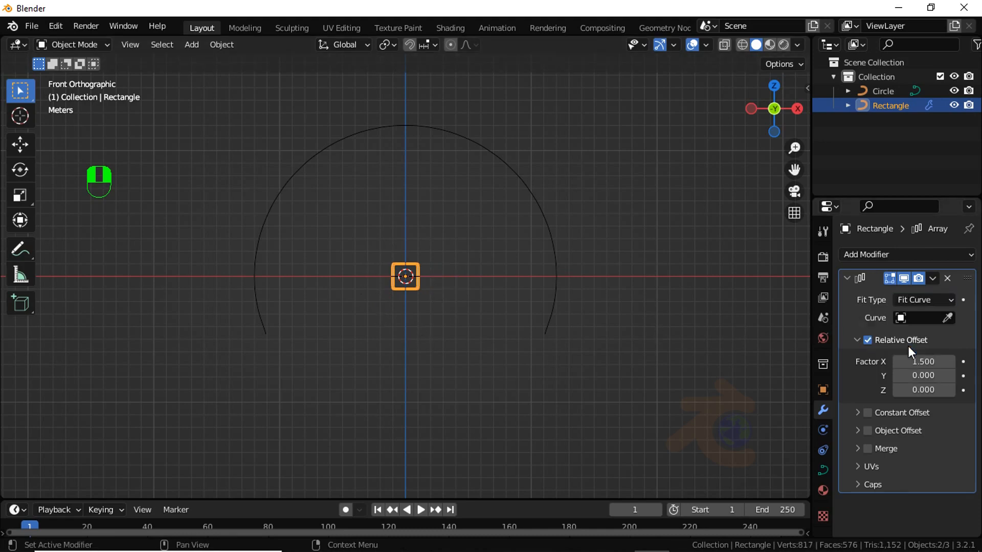
click(946, 318)
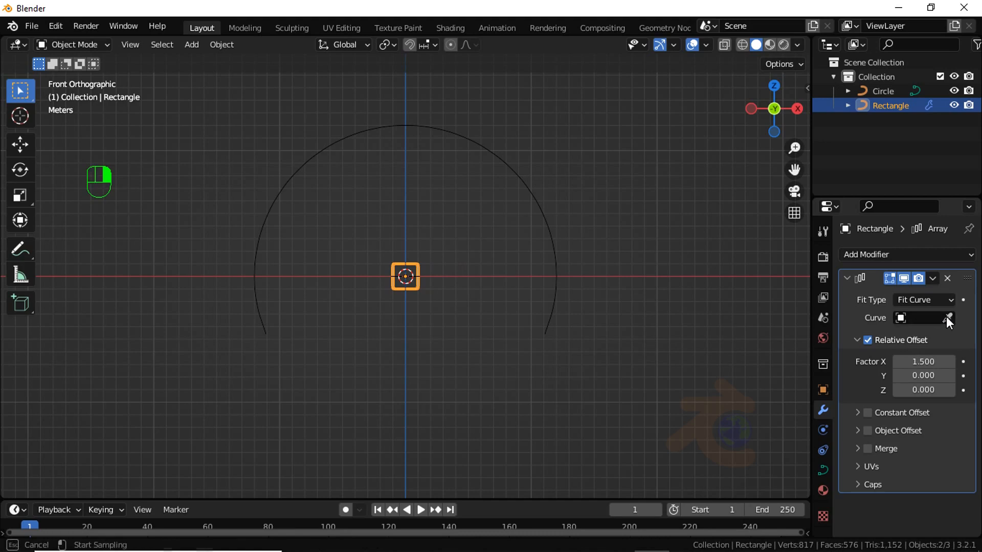
click(553, 210)
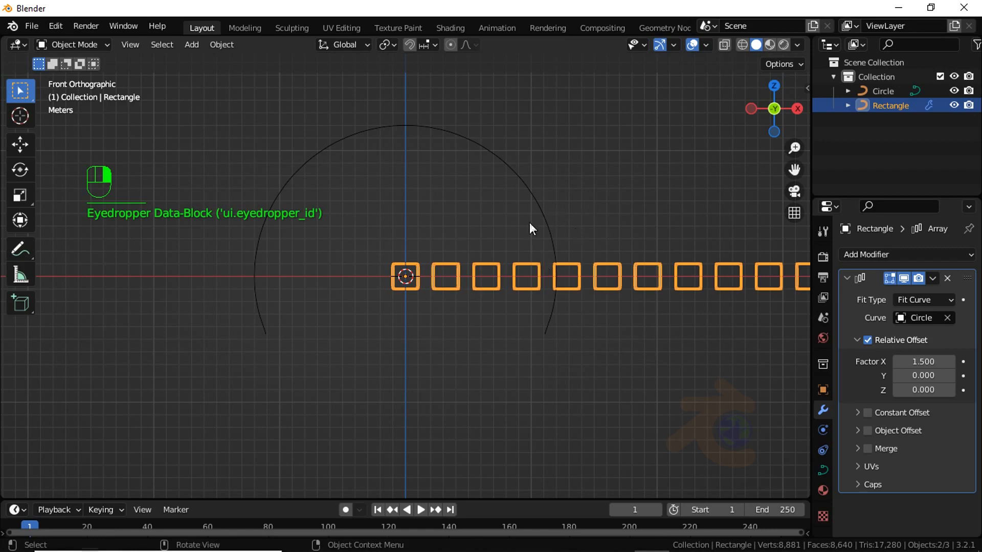
click(848, 277)
- Add a Curve modifier to the rectangle with Circle as its curve object
click(874, 254)
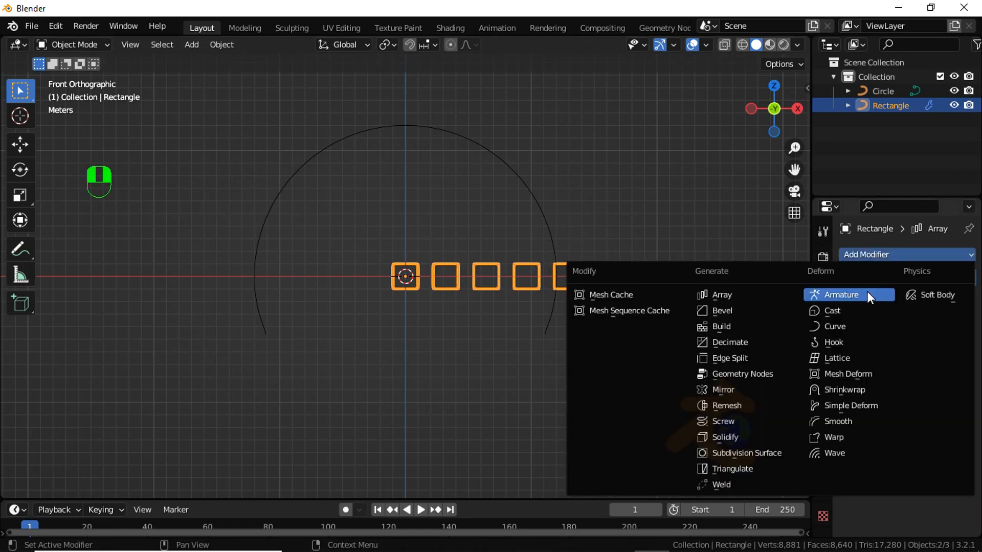
click(845, 325)
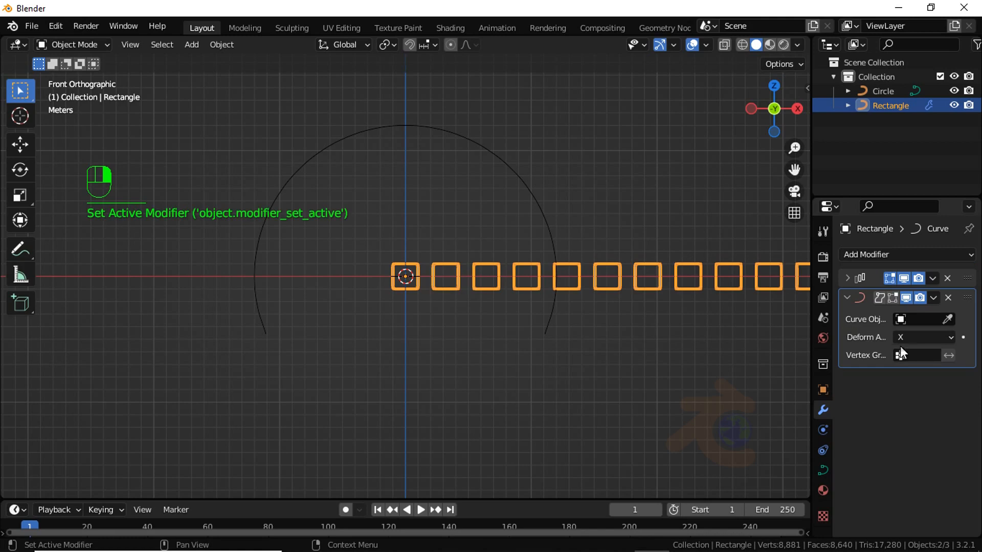
click(903, 318)
click(844, 342)
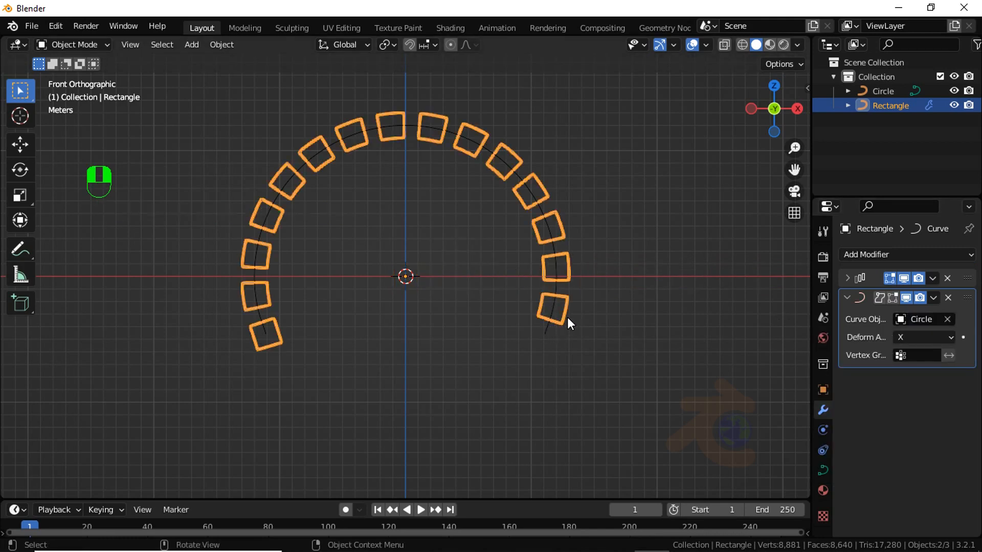
- Increase the rectangle's bevel depth to 0.121 m so the arrayed squares reach both ends of the arch
click(584, 343)
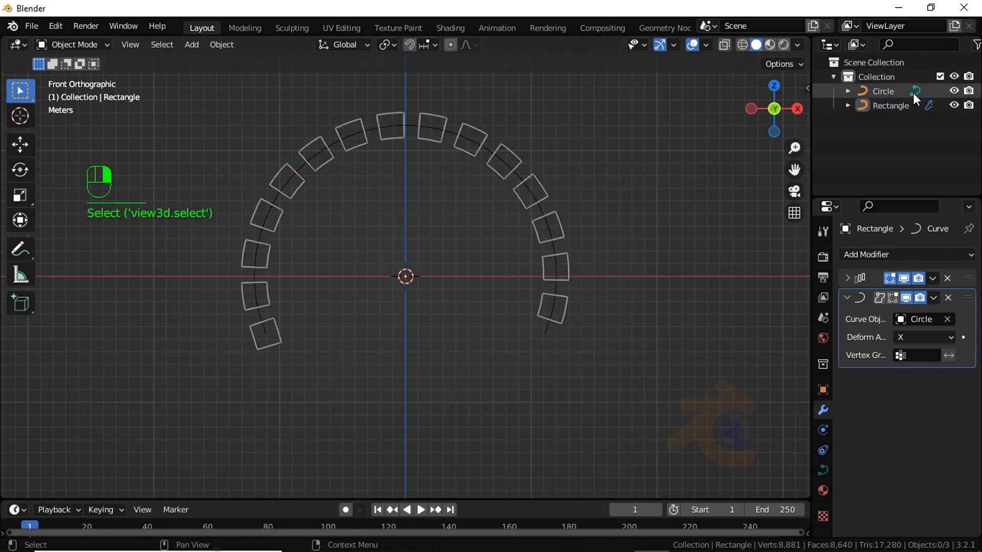
click(891, 106)
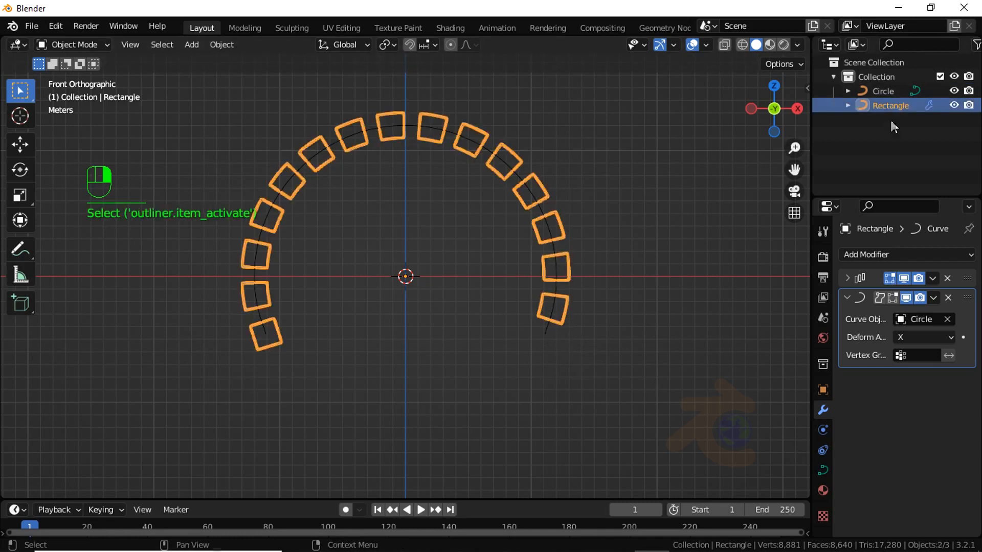
click(821, 468)
scroll(879, 395, down, 8)
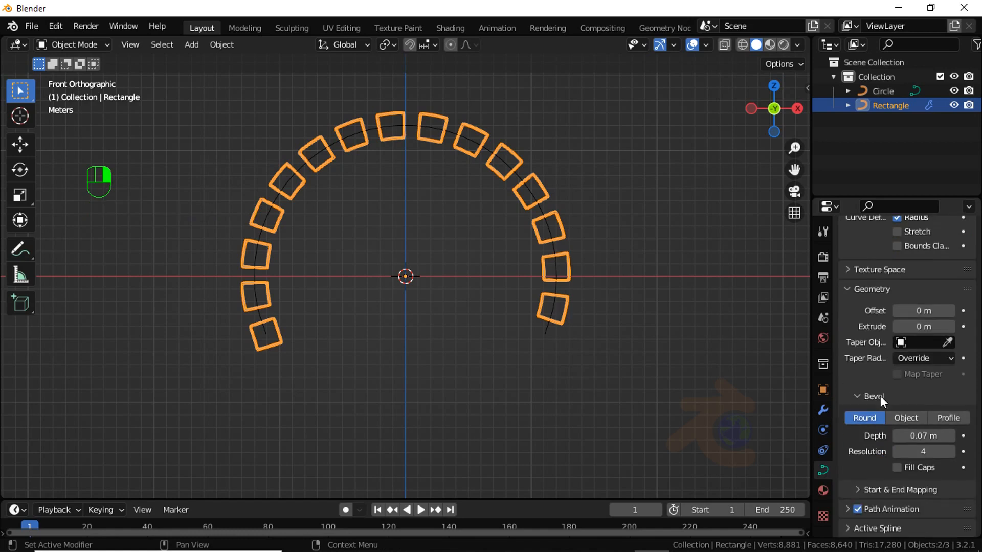
shift+drag(922, 436, 971, 458)
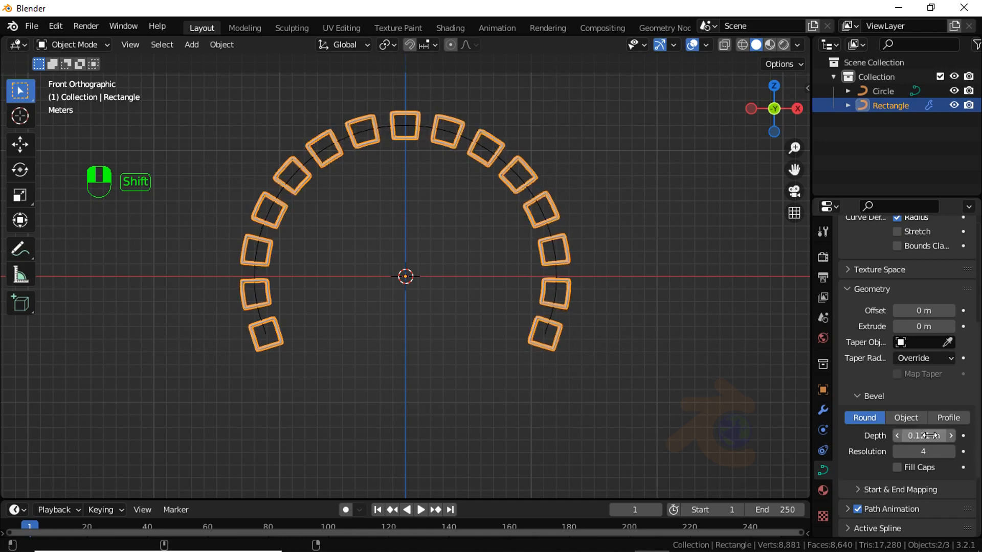
- Move all the arch curve's points up along global Z until its open ends sit near the X axis, and return to Object Mode
drag(330, 101, 388, 157)
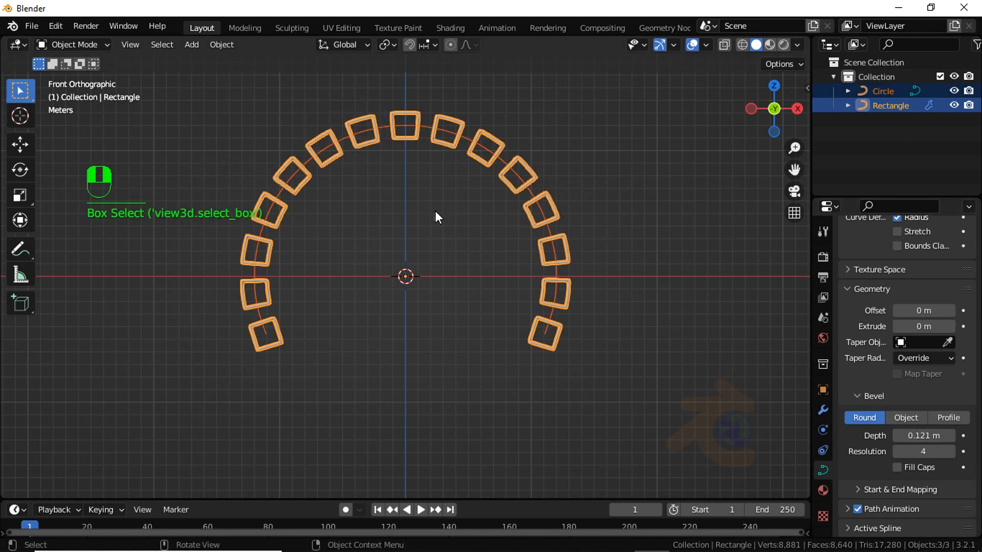
click(459, 284)
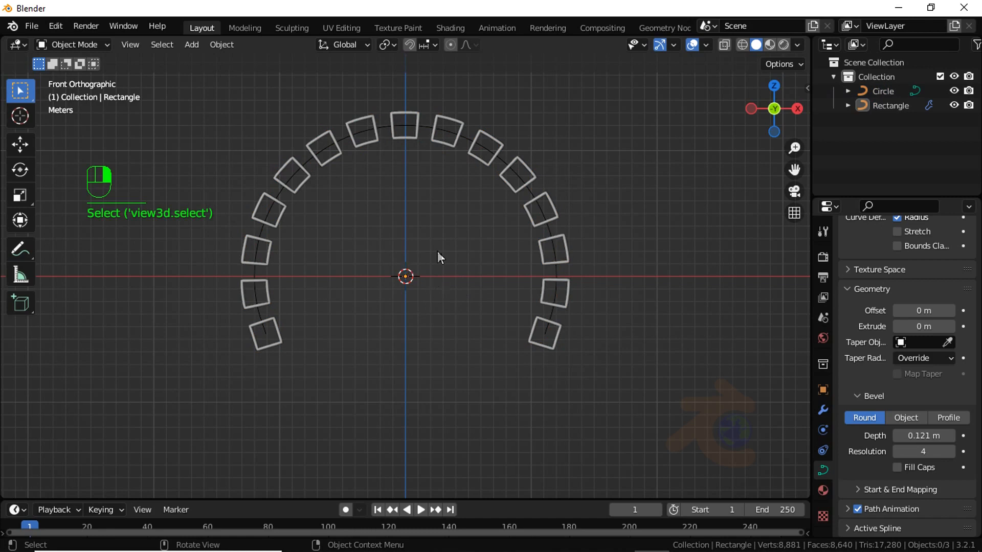
click(311, 159)
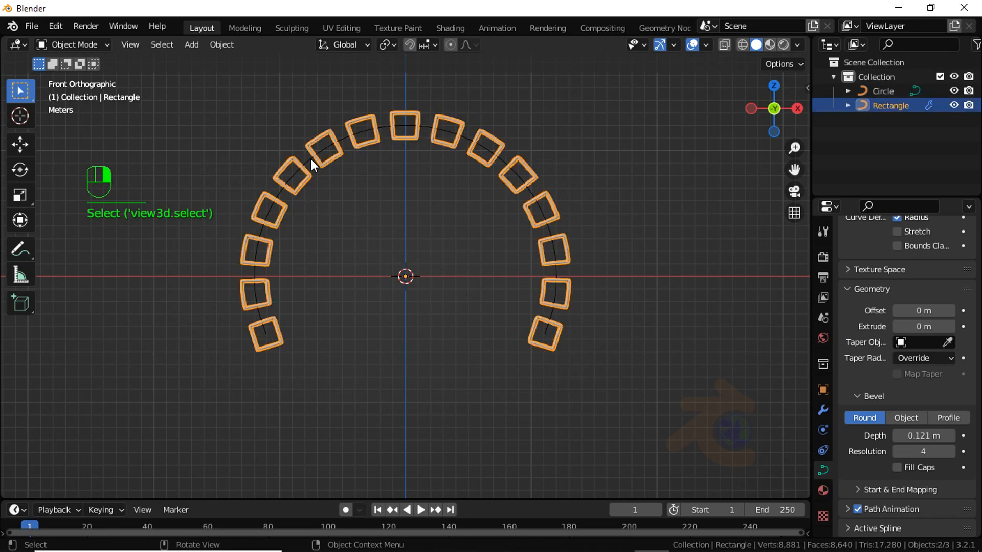
click(310, 159)
key(Tab)
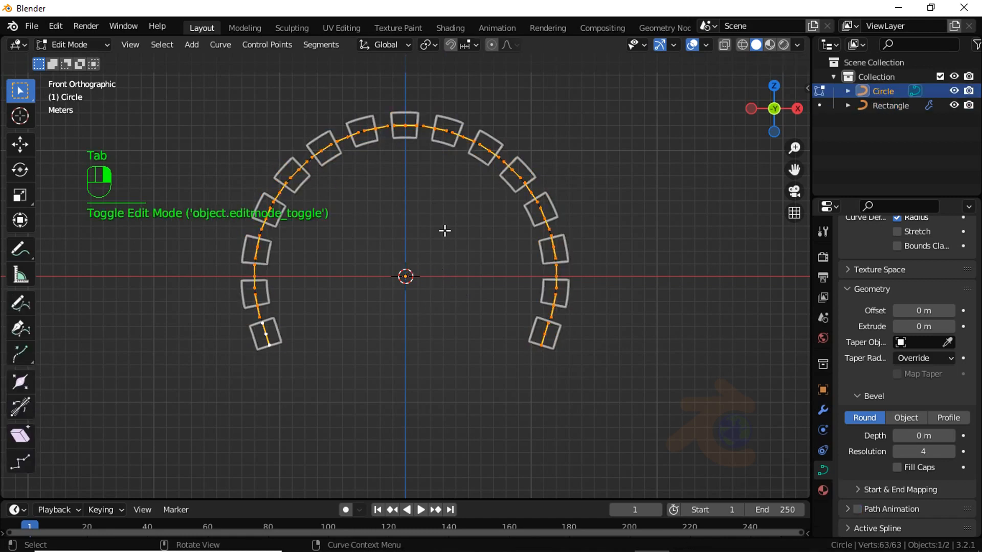
key(g)
key(z)
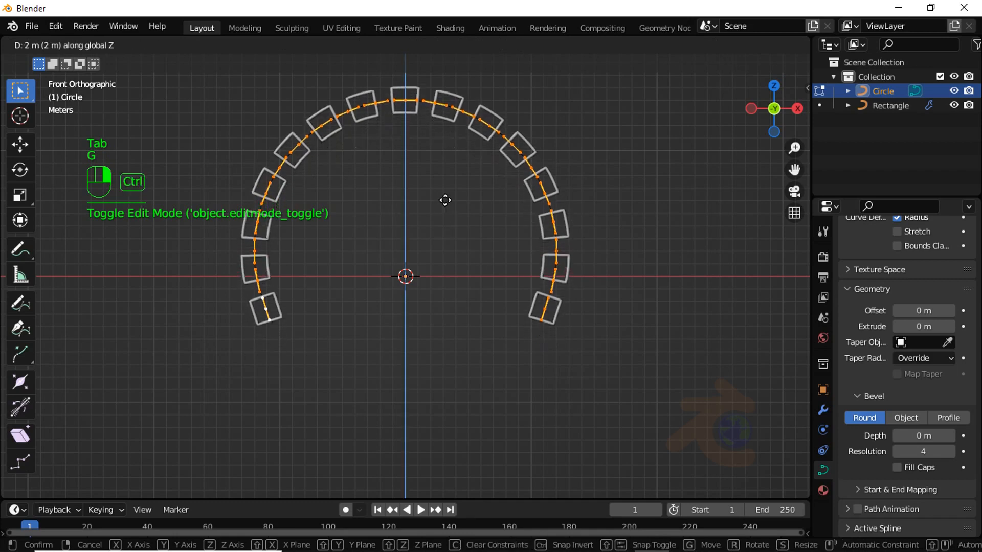
click(445, 166)
key(Tab)
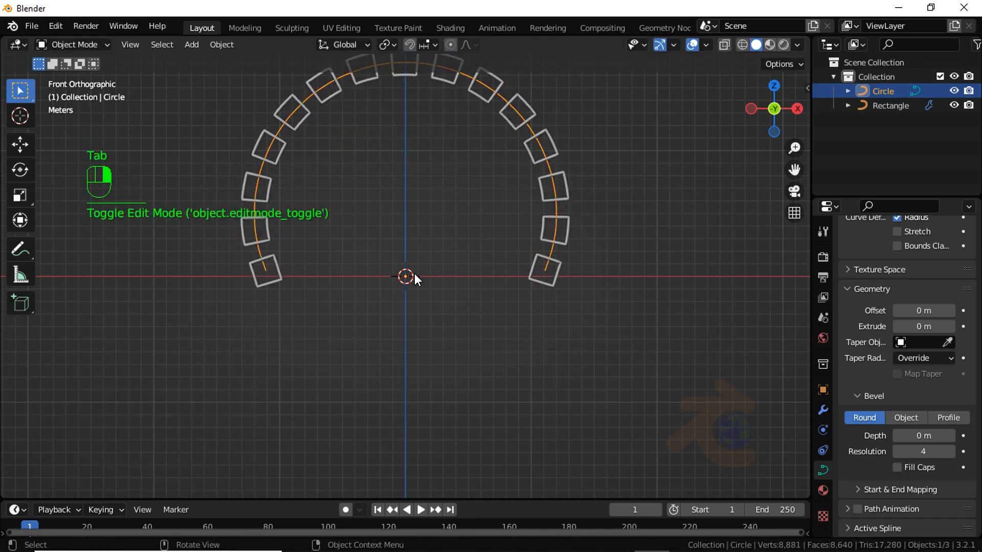
key(Tab)
key(Tab)
key(Tab)
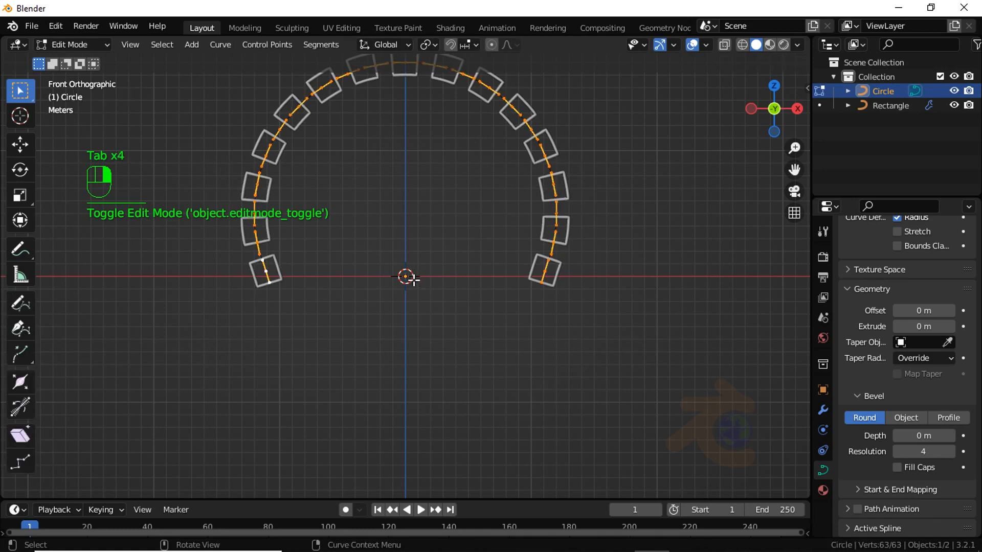
key(Tab)
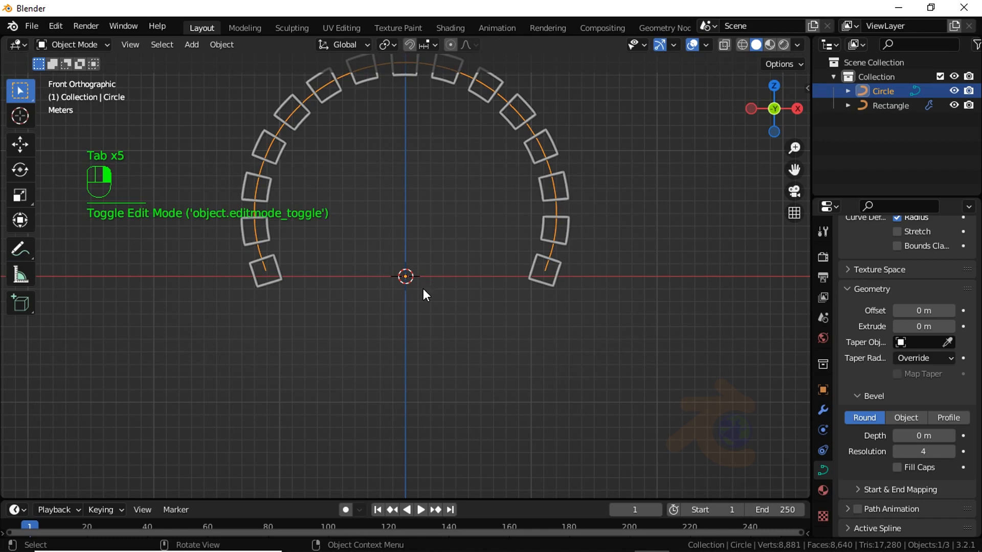
- Add a Plain Axes empty at the world origin
scroll(423, 276, down, 1)
key(shift+a)
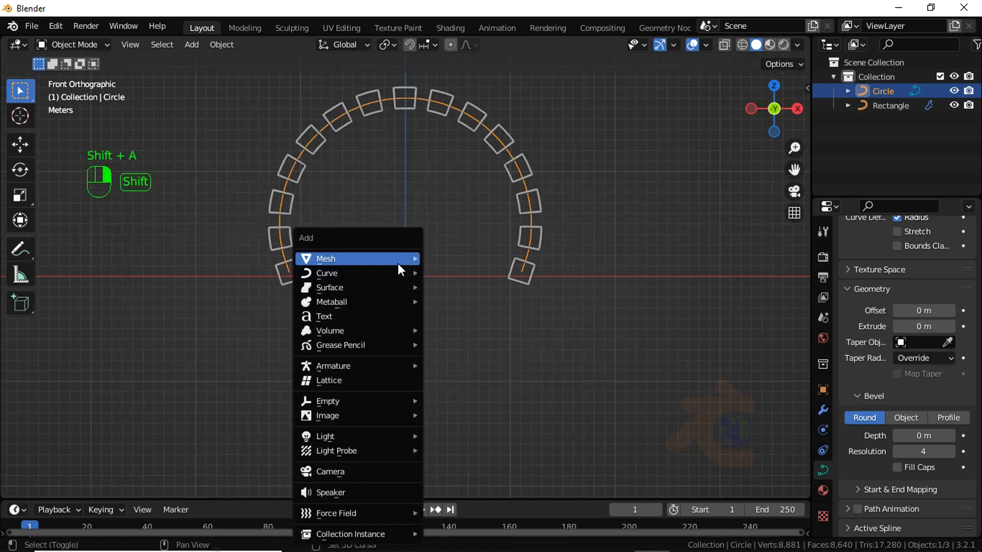
mouse_move(353, 402)
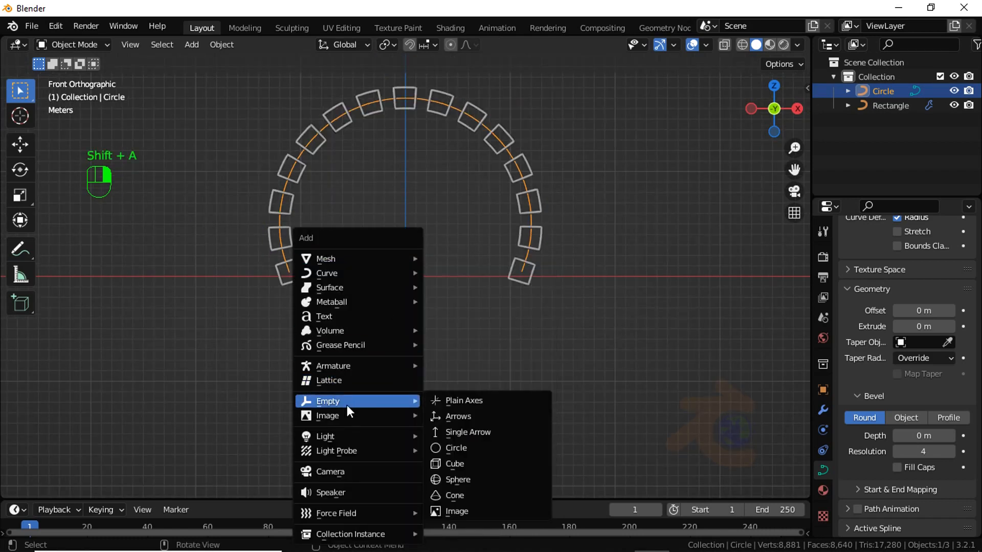
click(447, 402)
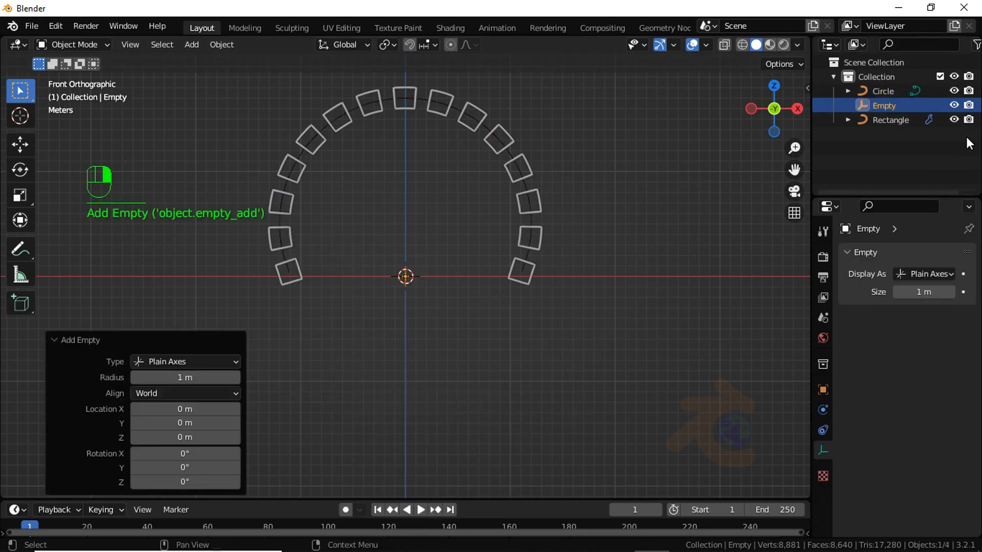
- Add a second Array modifier to the rectangle below its Curve modifier and disable the new array's relative offset
click(903, 122)
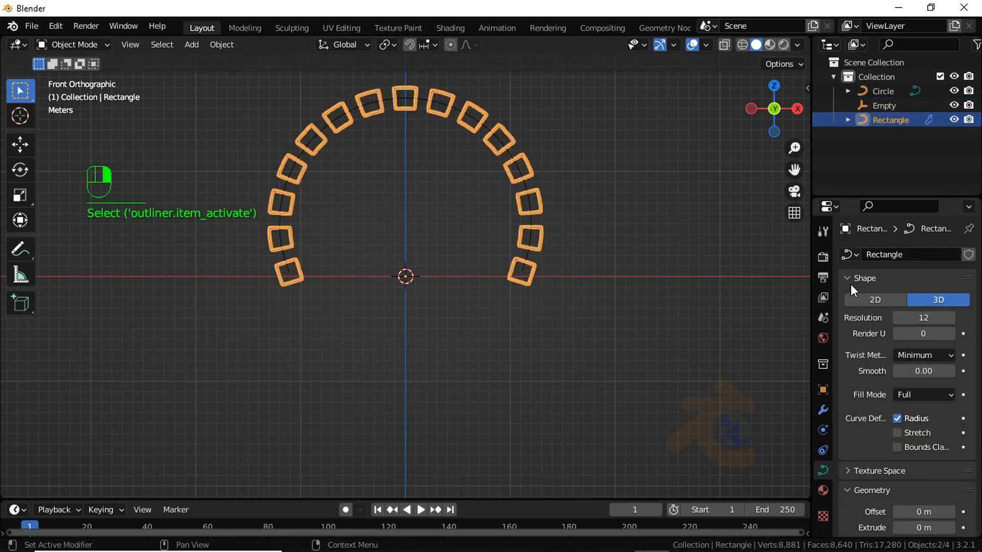
click(818, 410)
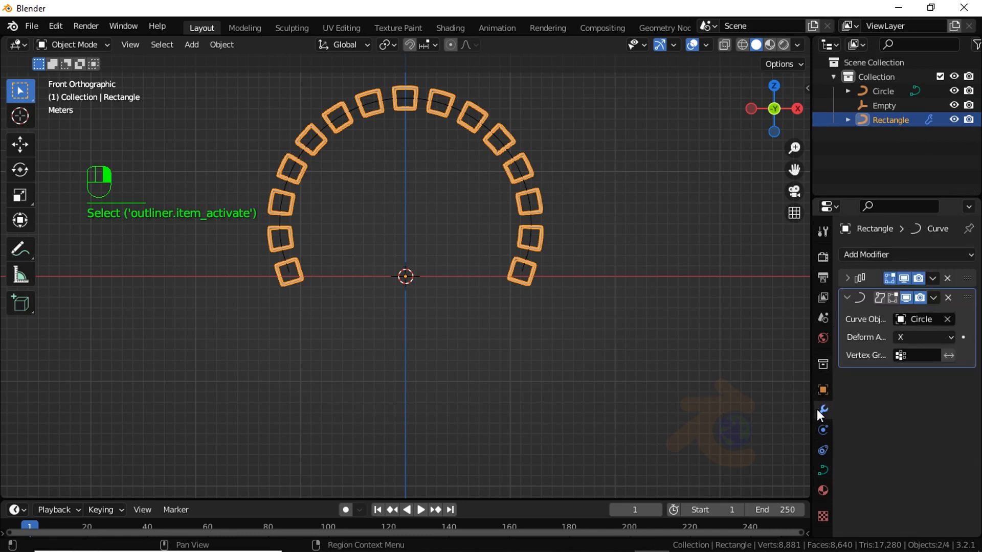
click(844, 299)
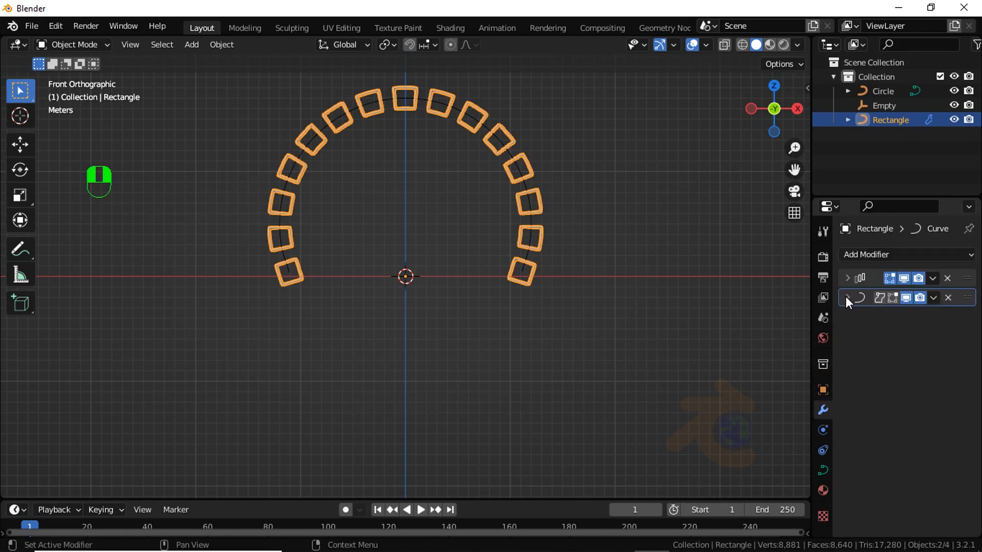
click(862, 257)
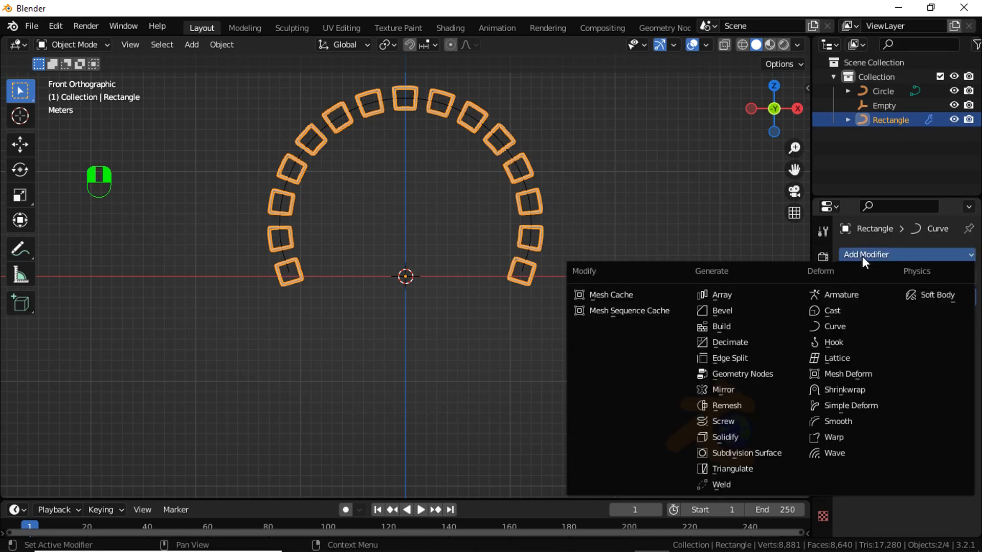
click(744, 293)
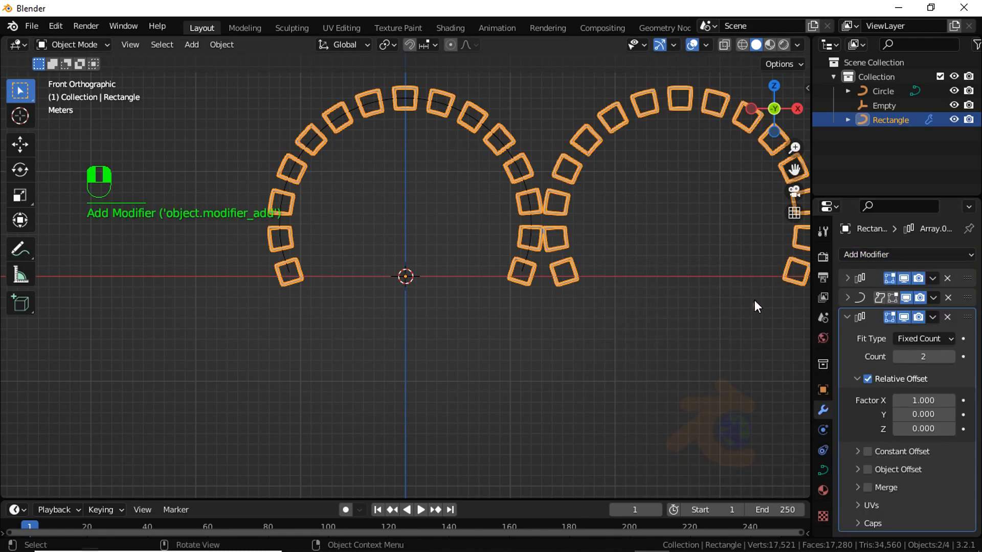
click(868, 379)
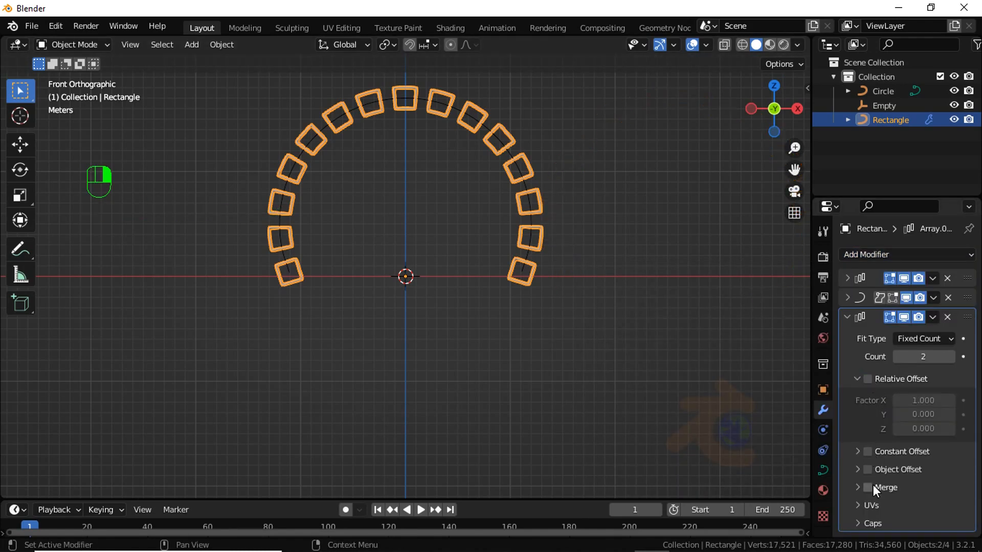
- Enable Object Offset on the second array, using Empty as the offset object
click(869, 470)
click(855, 472)
click(913, 492)
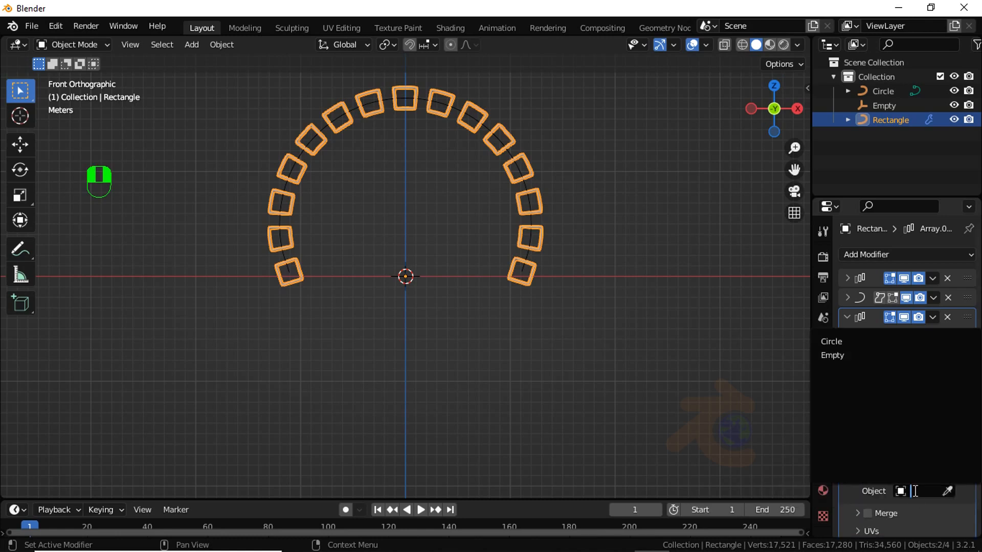
click(852, 356)
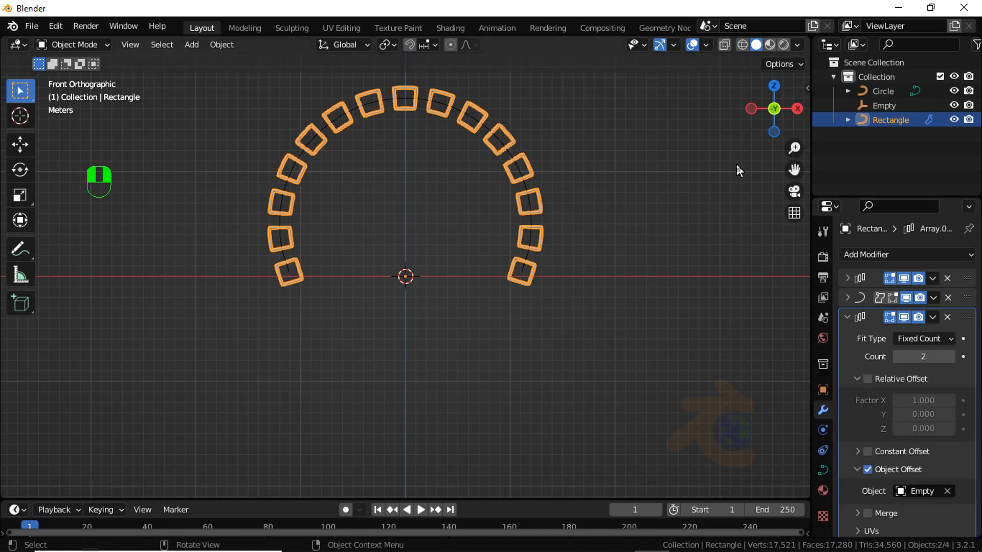
- Scale Empty down uniformly to about 0.793 so a smaller copy of the arch forms inside the first
click(878, 107)
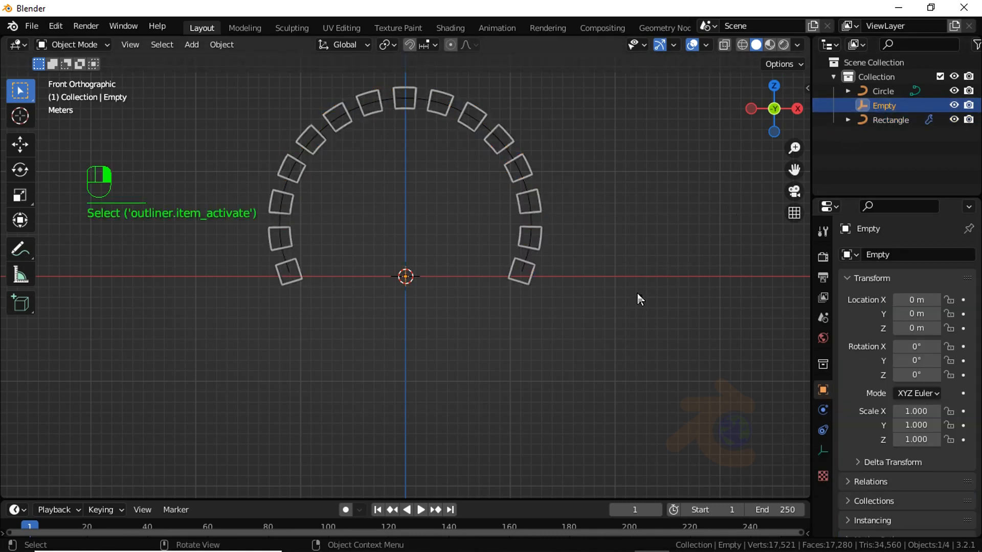
key(s)
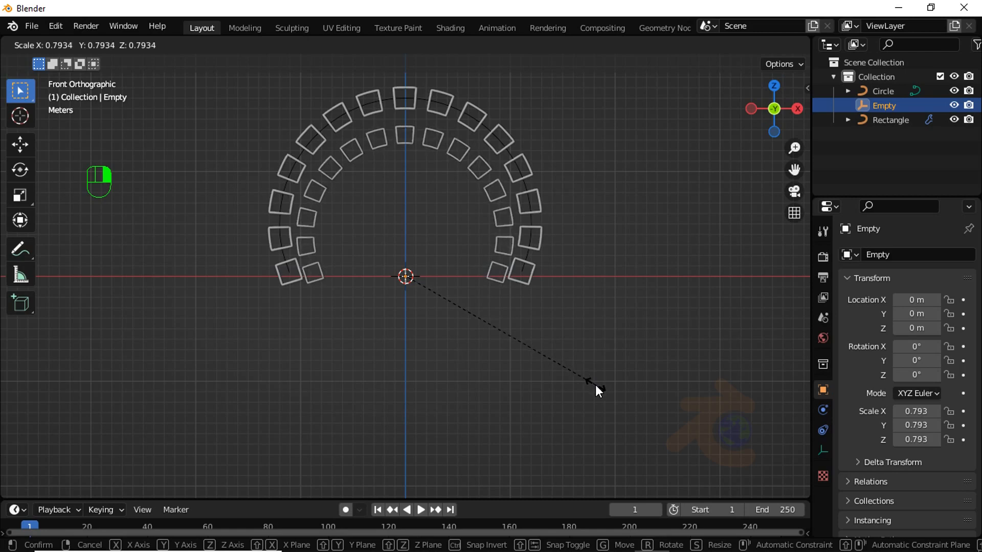
click(596, 387)
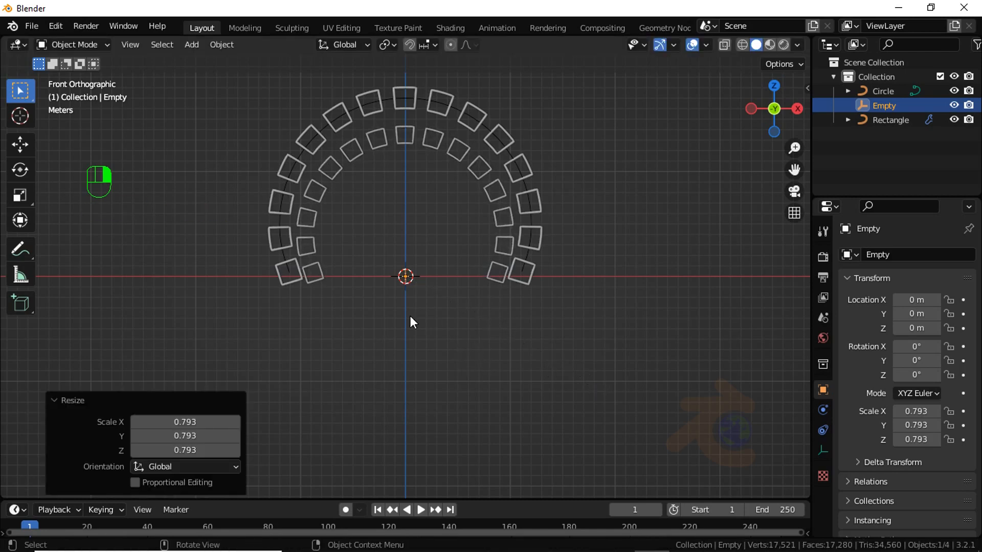
- Add a second Plain Axes empty at the origin and a third Array modifier to the rectangle
key(shift+a)
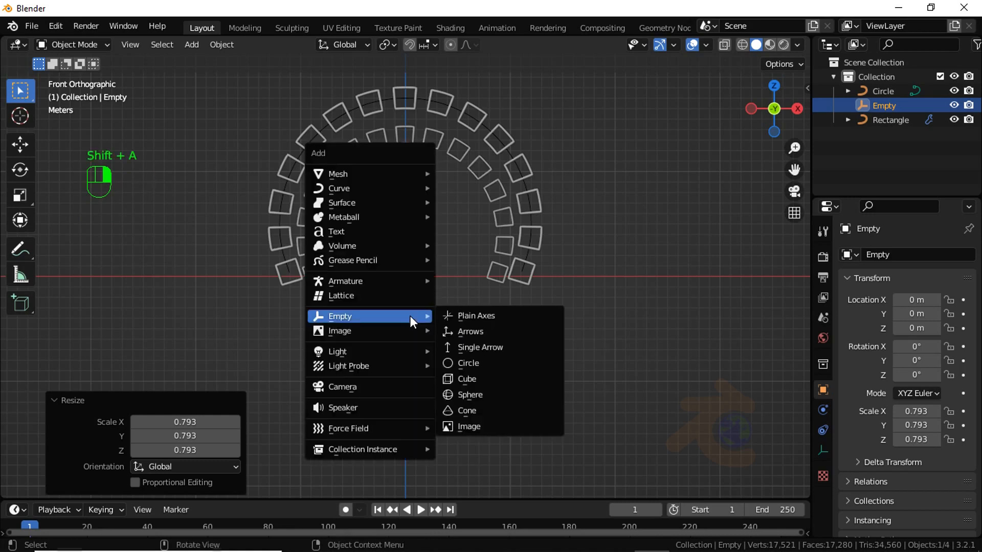
click(455, 317)
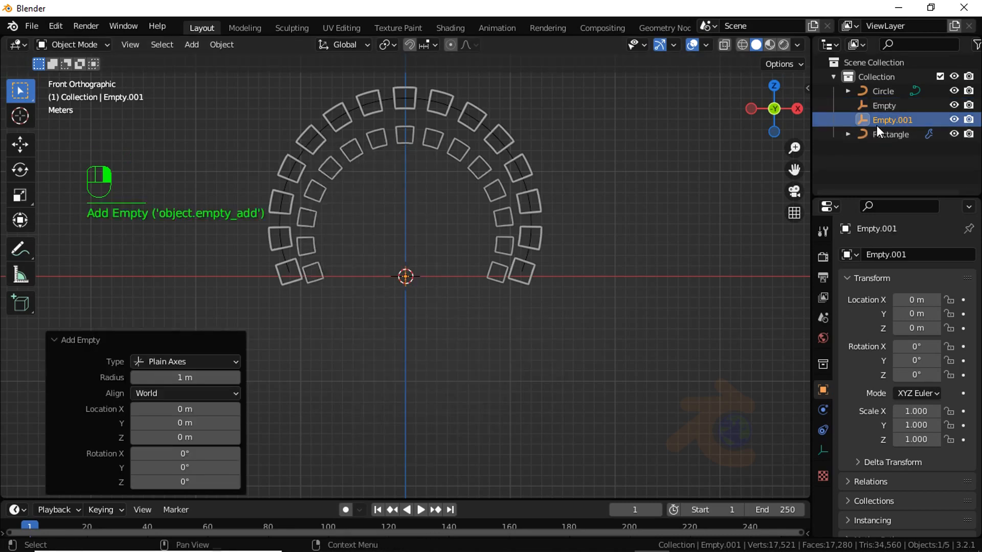
click(891, 135)
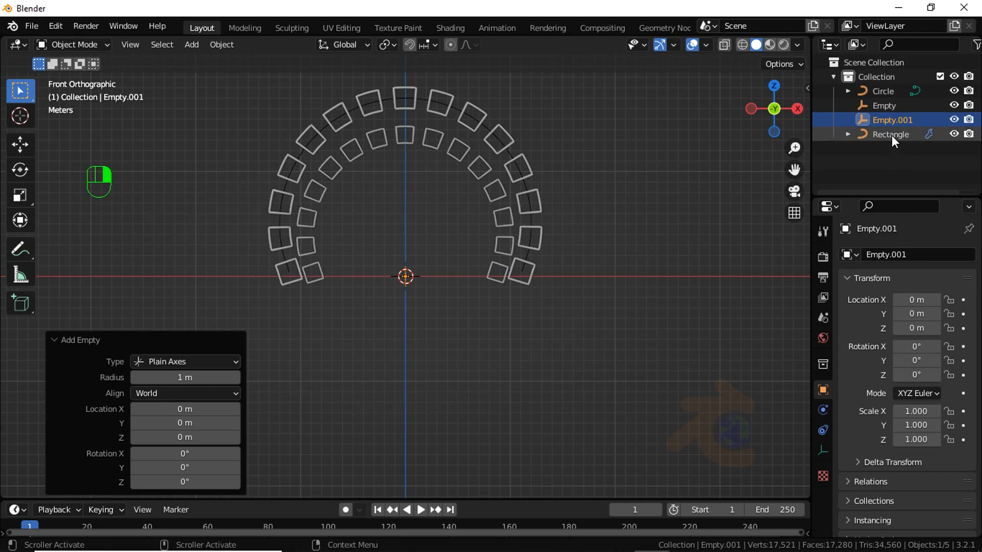
click(847, 317)
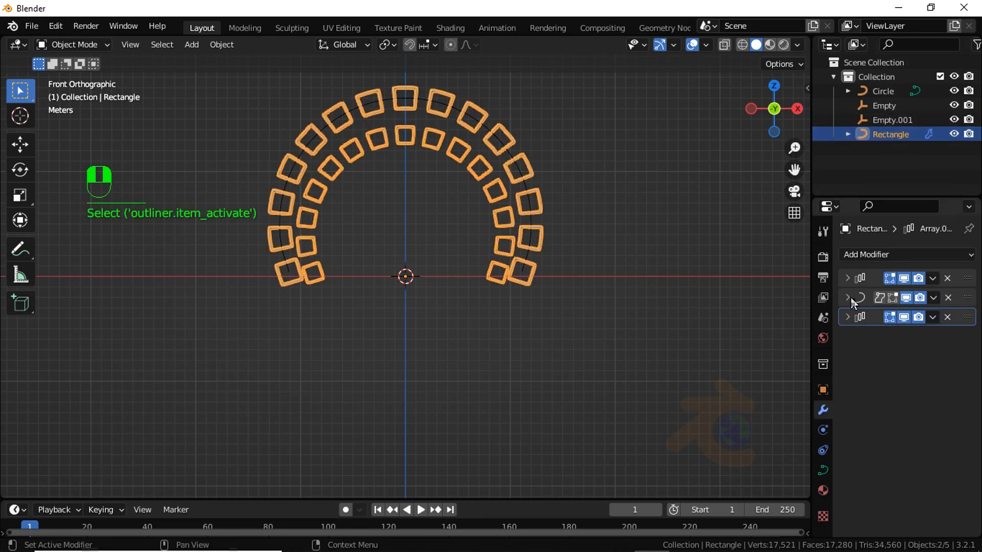
click(865, 253)
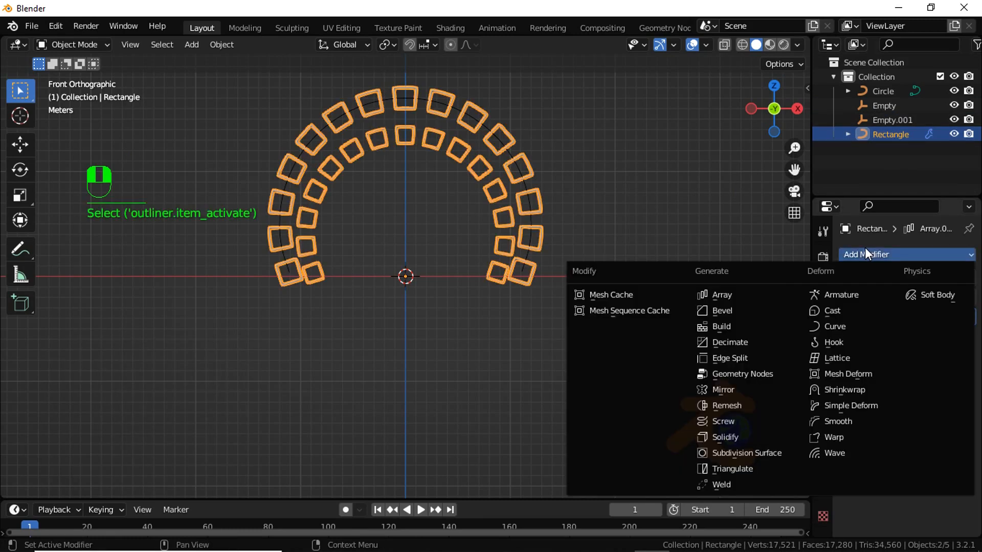
click(754, 293)
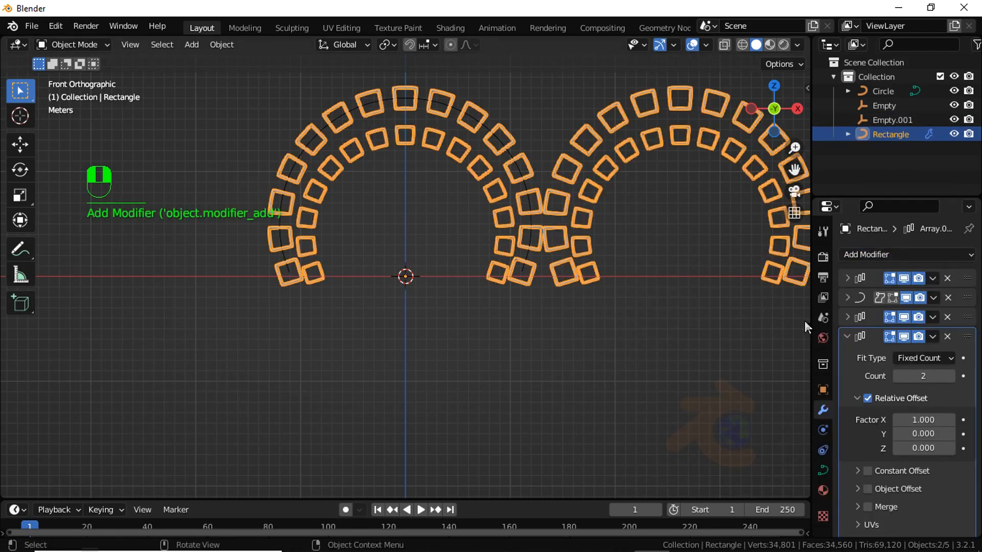
- Disable the third array's relative offset and set its count to 10
click(867, 399)
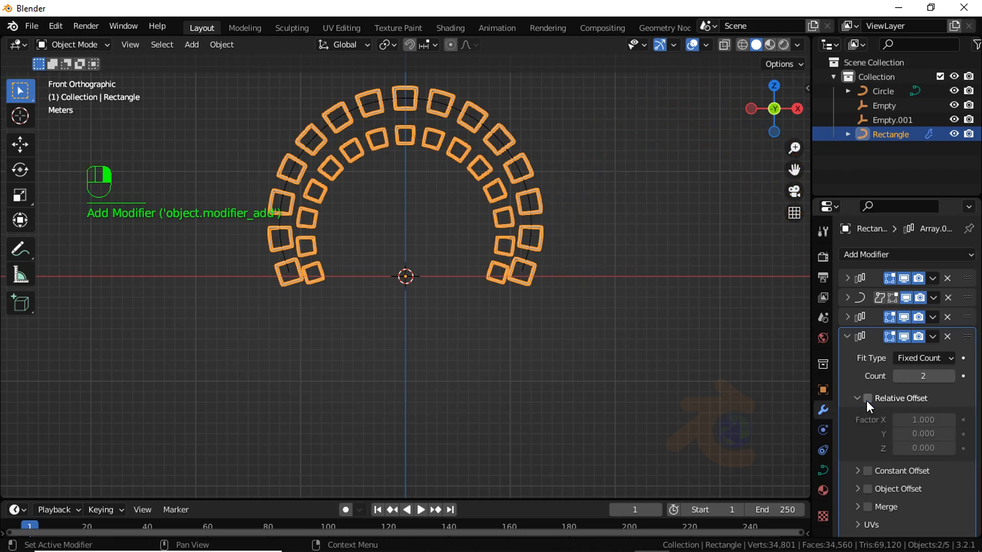
click(918, 374)
text(10)
key(Return)
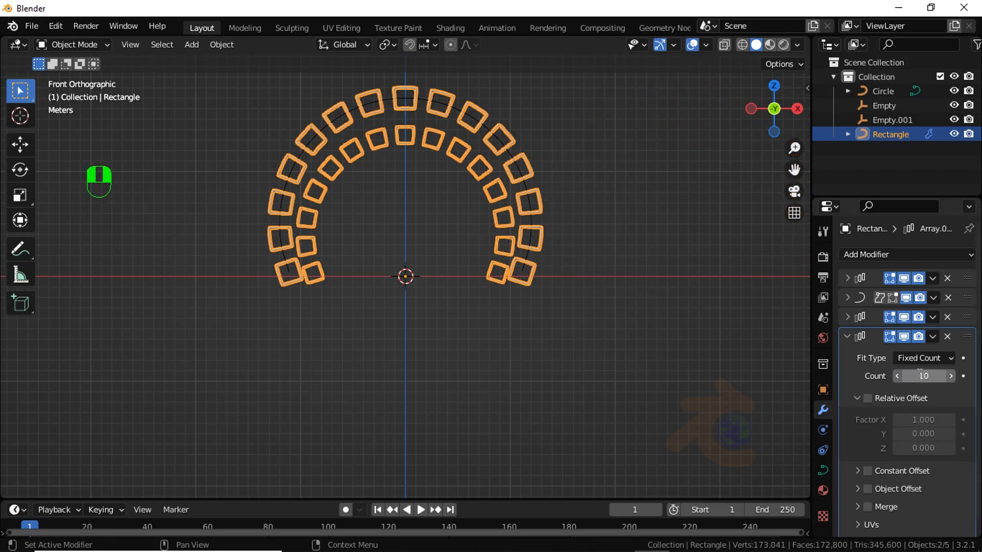
- Enable Object Offset on the third array, using Empty.001 as the offset object
scroll(919, 374, down, 1)
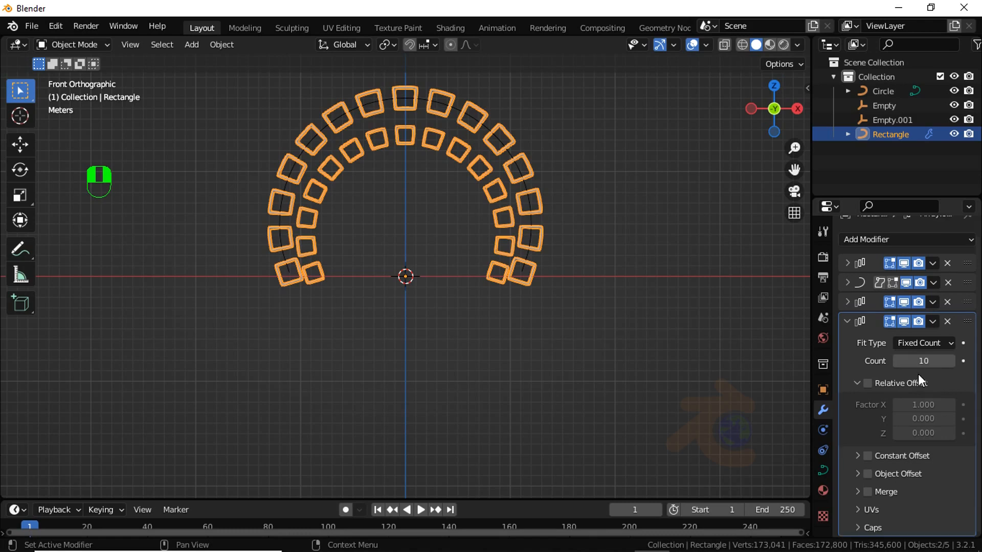
click(858, 475)
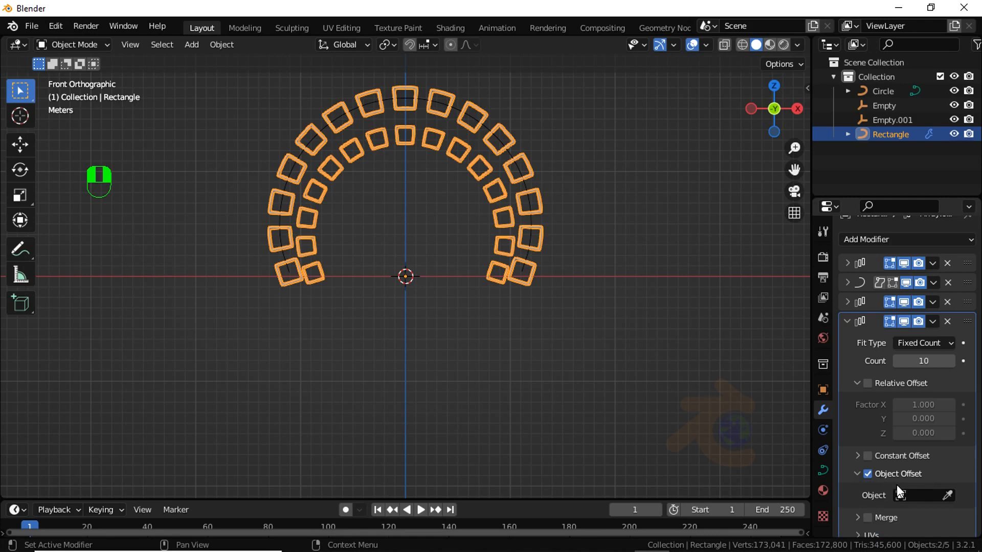
click(918, 496)
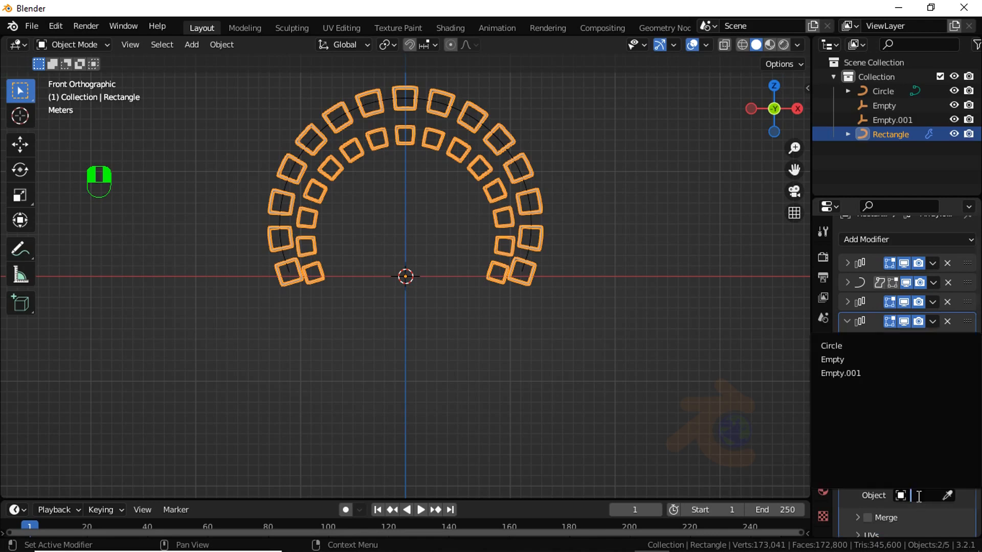
click(869, 375)
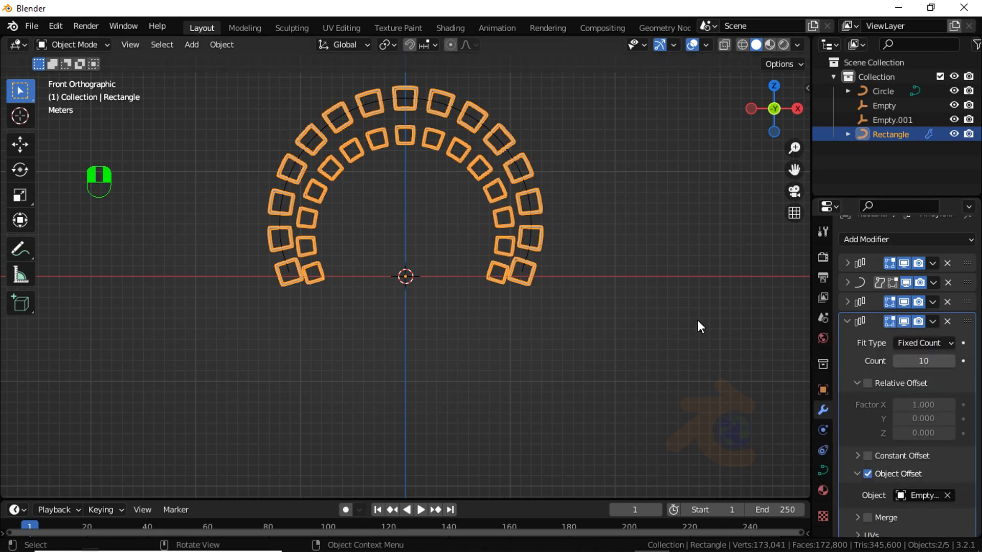
- Set Empty.001's Y location to 5 m so the ten arch copies spread out in depth
click(877, 120)
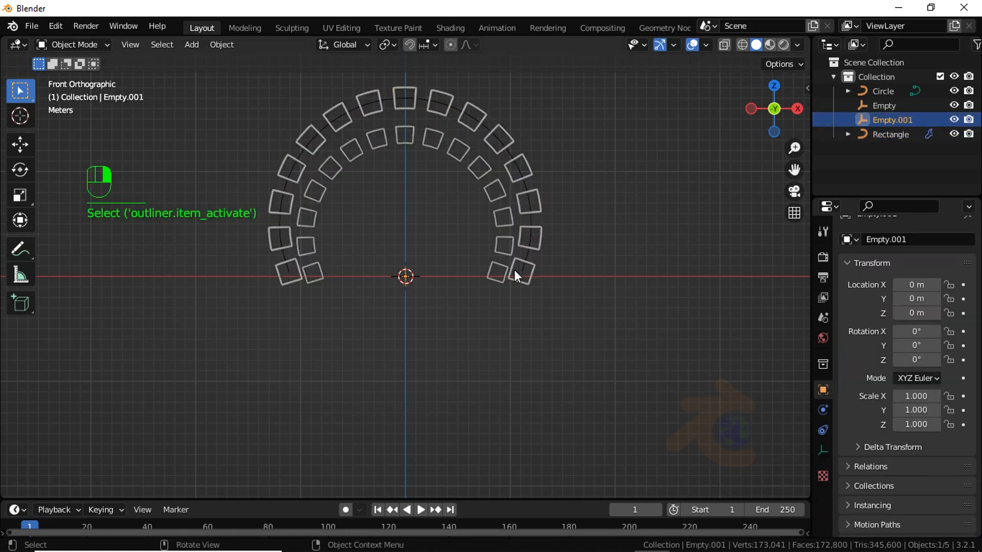
key(KP_3)
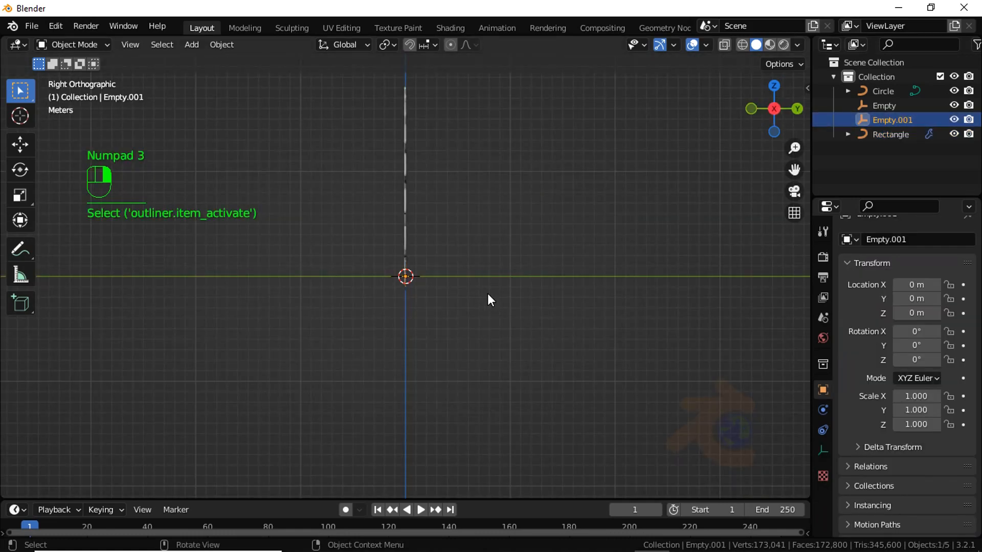
key(n)
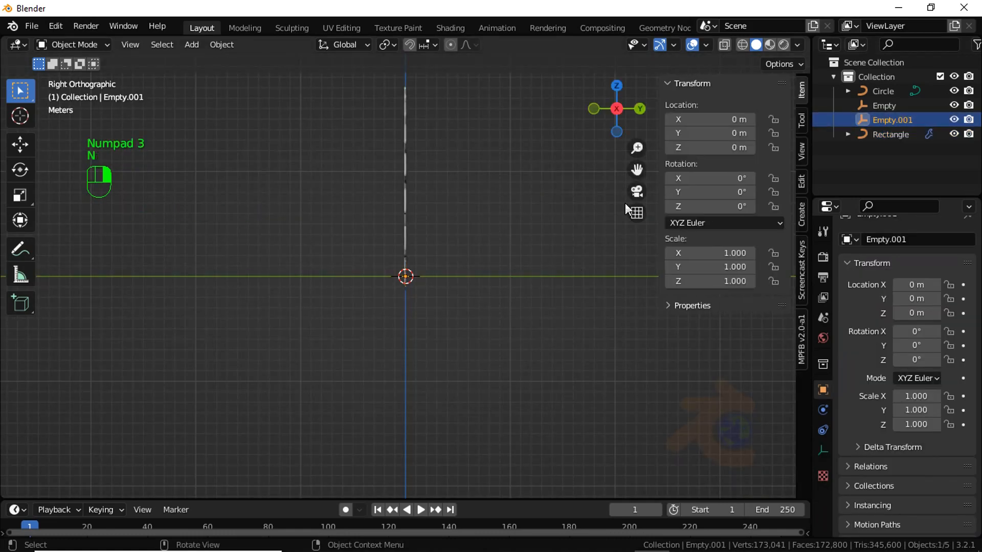
drag(695, 136, 879, 138)
click(689, 134)
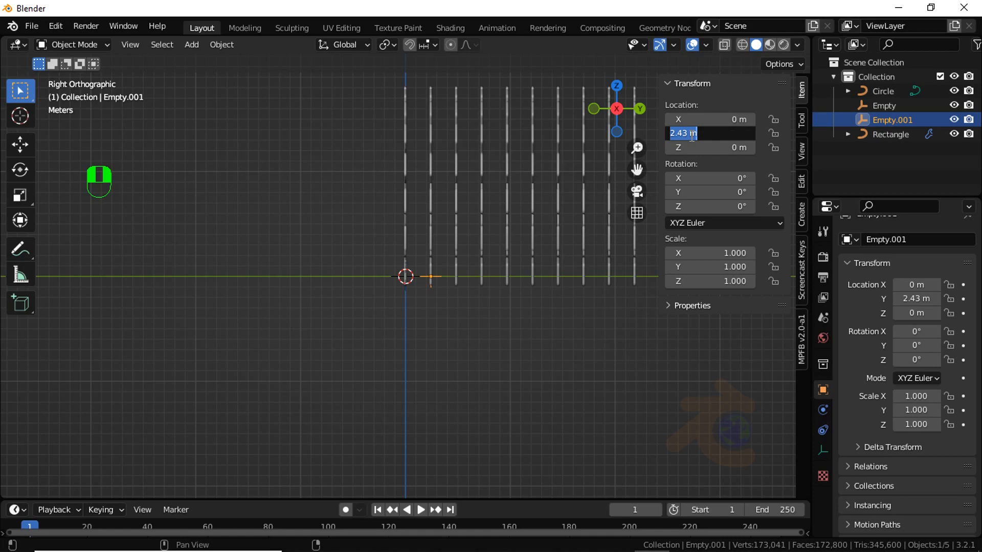
text(5)
key(Return)
- Scale Empty.001 uniformly down to about 0.929 so each successive arch becomes smaller
scroll(361, 138, down, 3)
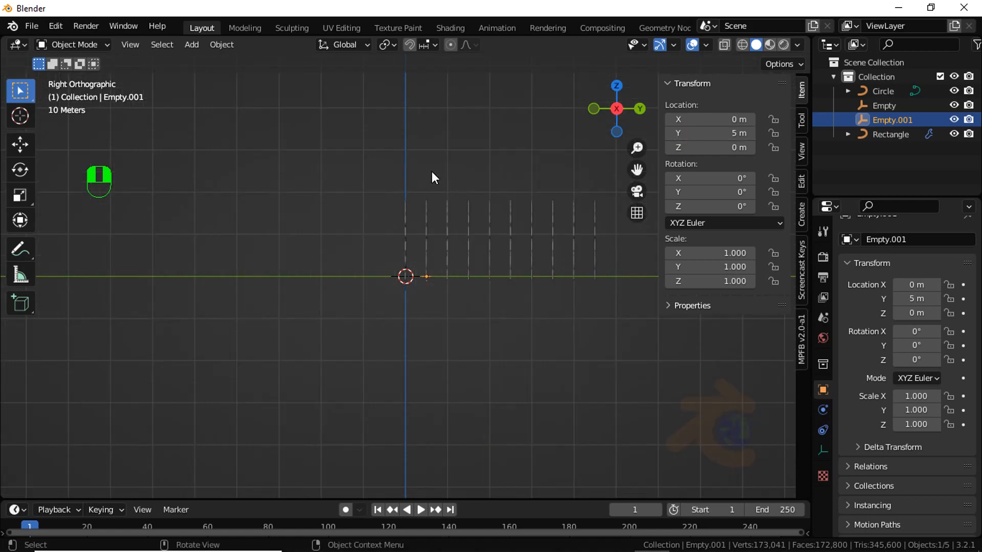
scroll(445, 197, up, 2)
middle_drag(461, 205, 622, 227)
scroll(465, 280, up, 3)
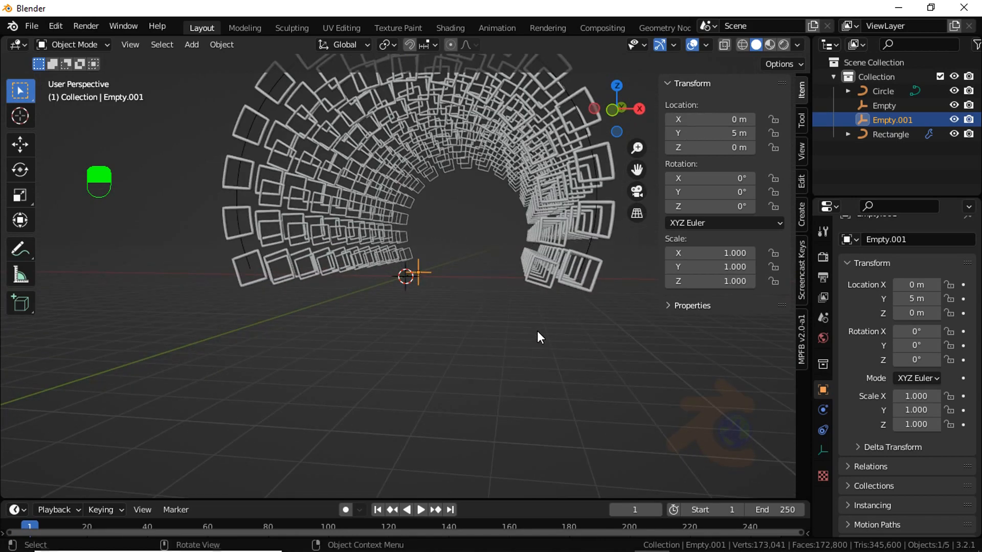
key(KP_1)
key(s)
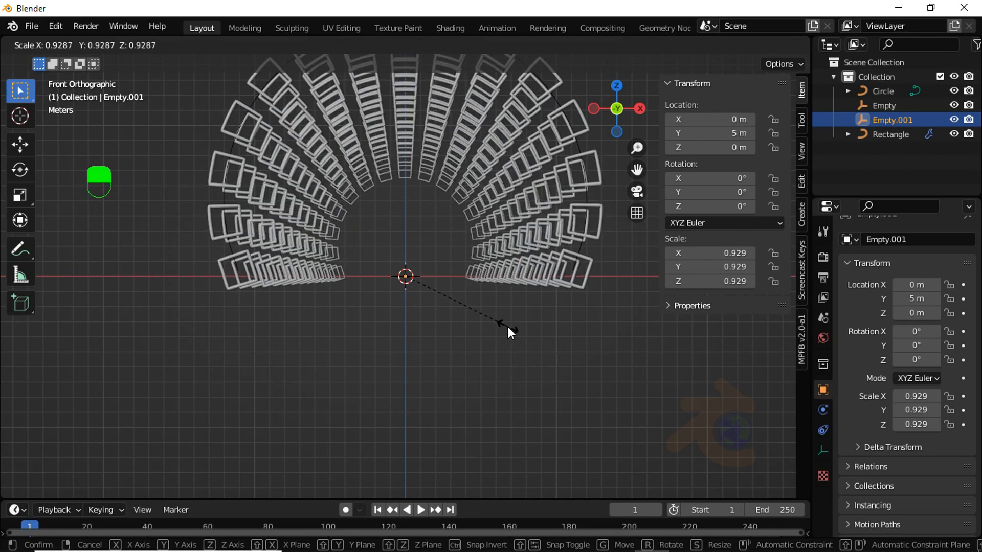
click(508, 328)
click(479, 320)
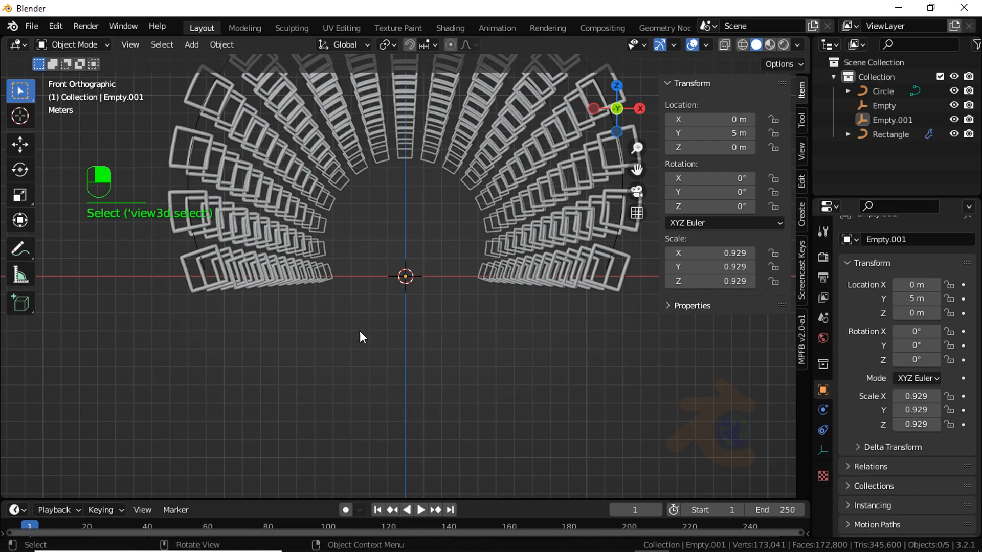
- Add a camera at the world origin and align it to the front view of the arches
middle_drag(361, 333, 250, 339)
key(KP_3)
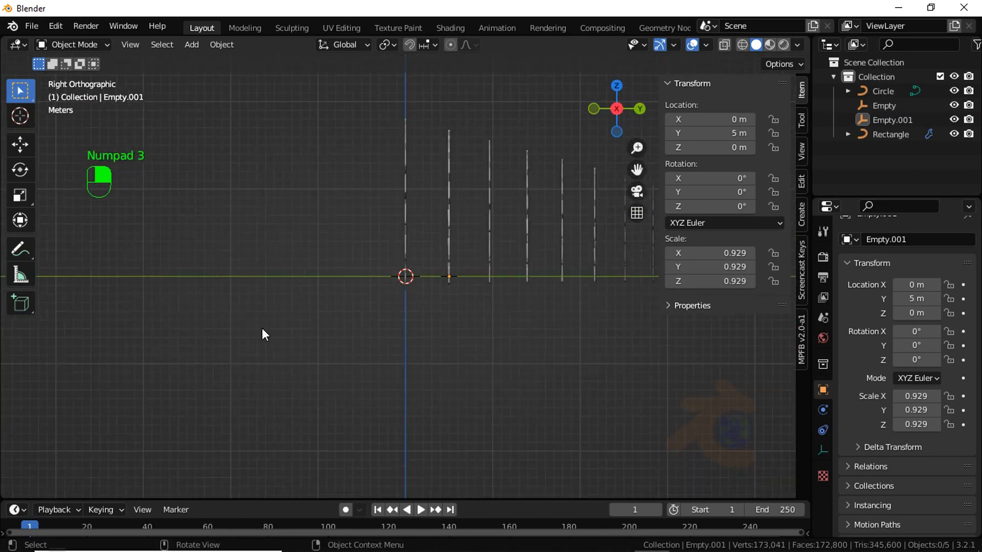
shift+middle_drag(388, 288, 161, 324)
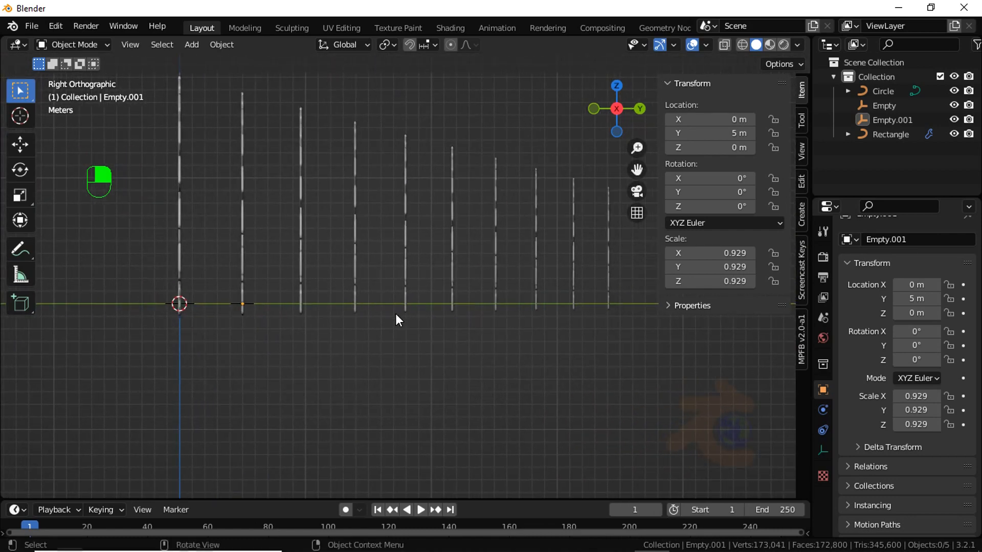
key(KP_1)
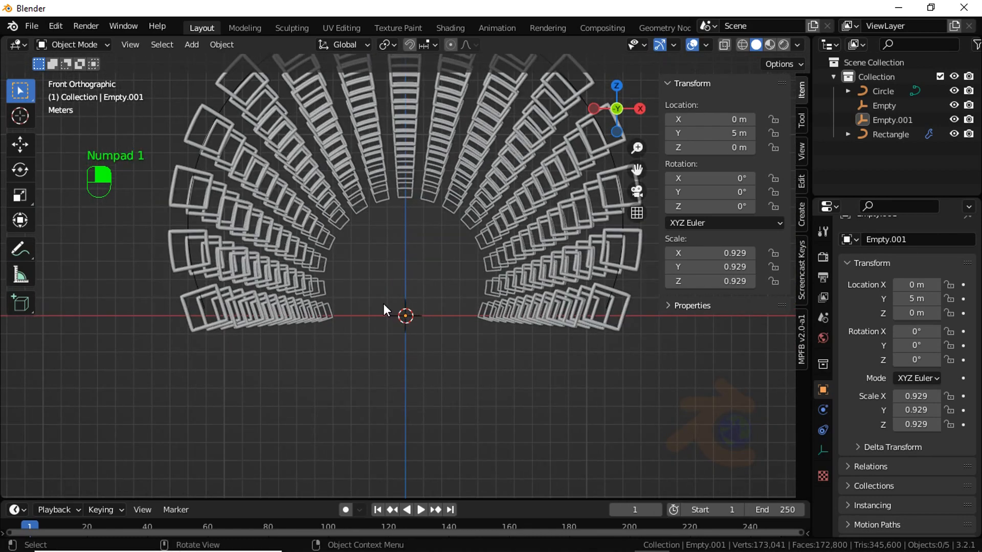
key(shift+a)
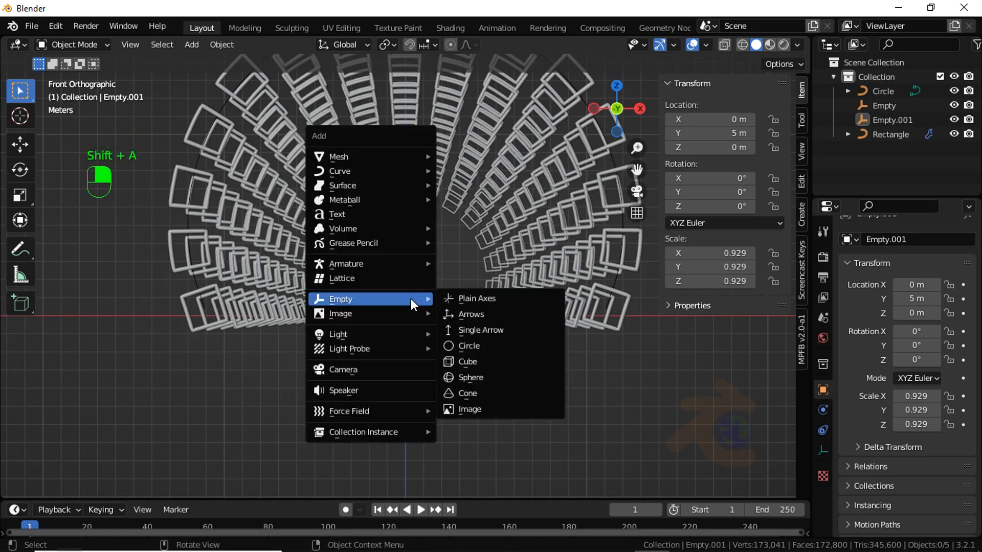
click(367, 368)
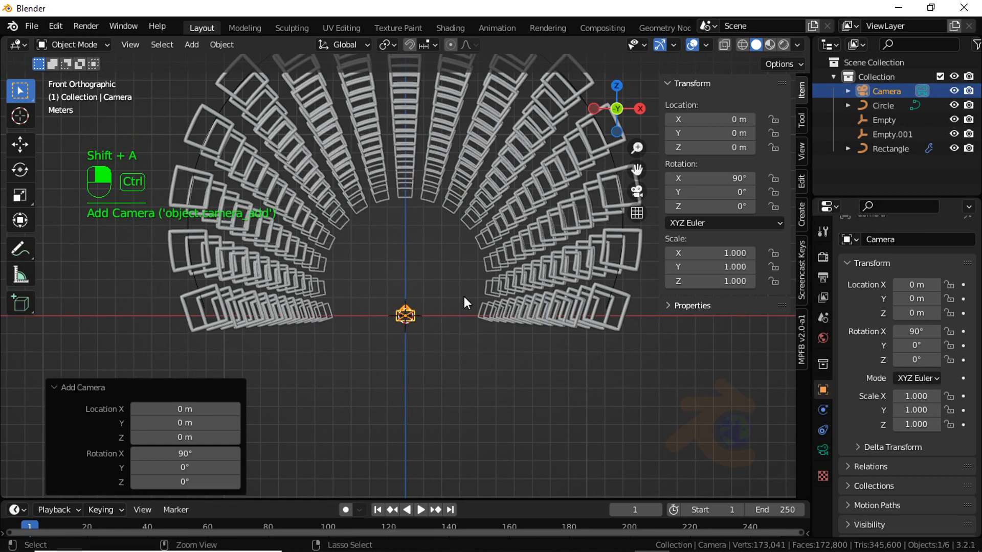
key(ctrl+alt+KP_0)
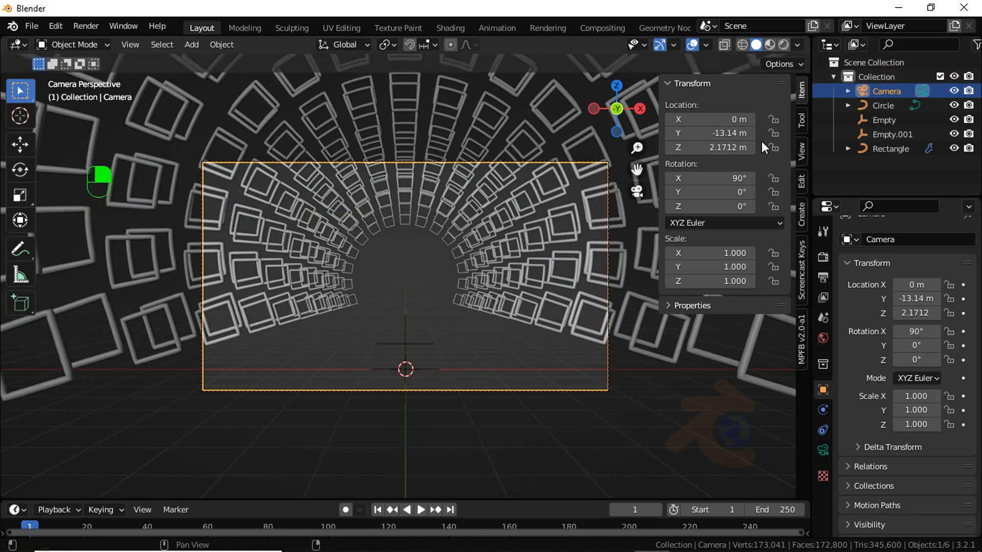
- Move the camera back from the arches to a Y location of about -24.21 m
click(703, 147)
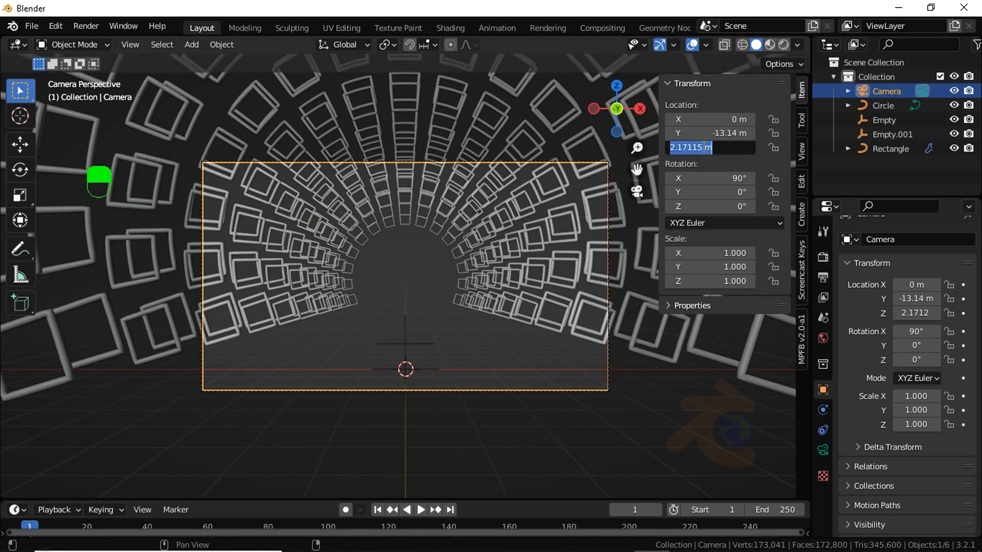
key(Return)
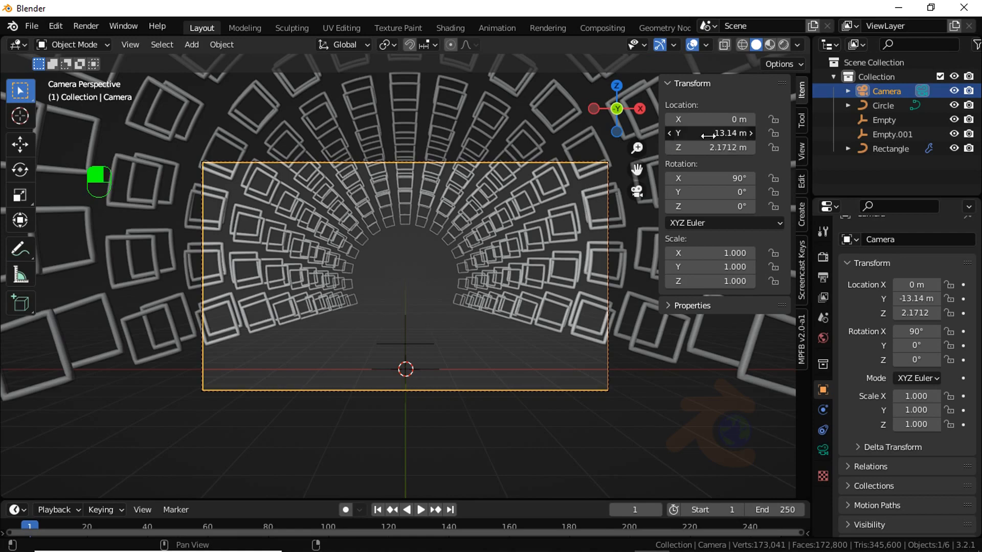
drag(714, 134, 891, 310)
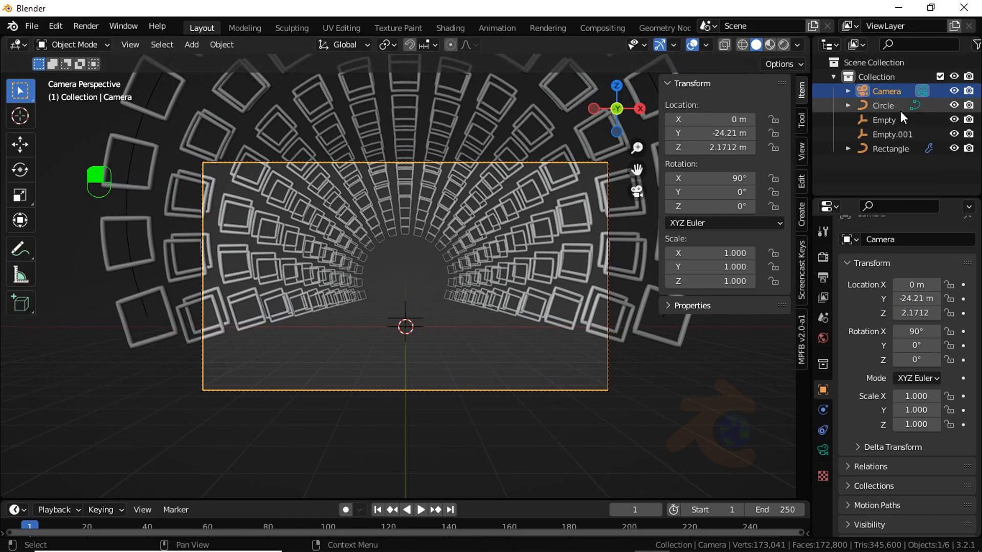
- Try rotating Empty.001 around its Z axis by about 2.3°
click(893, 135)
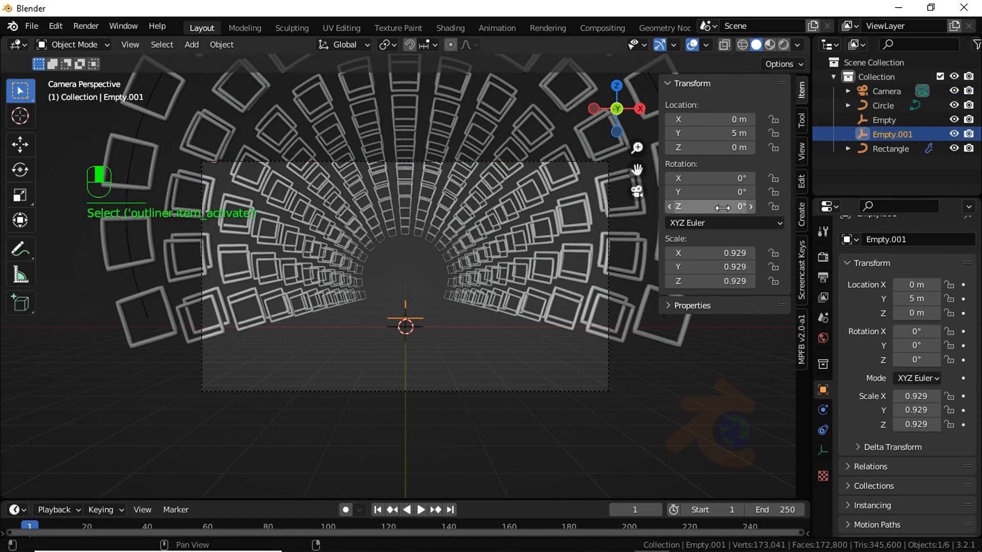
drag(723, 207, 744, 207)
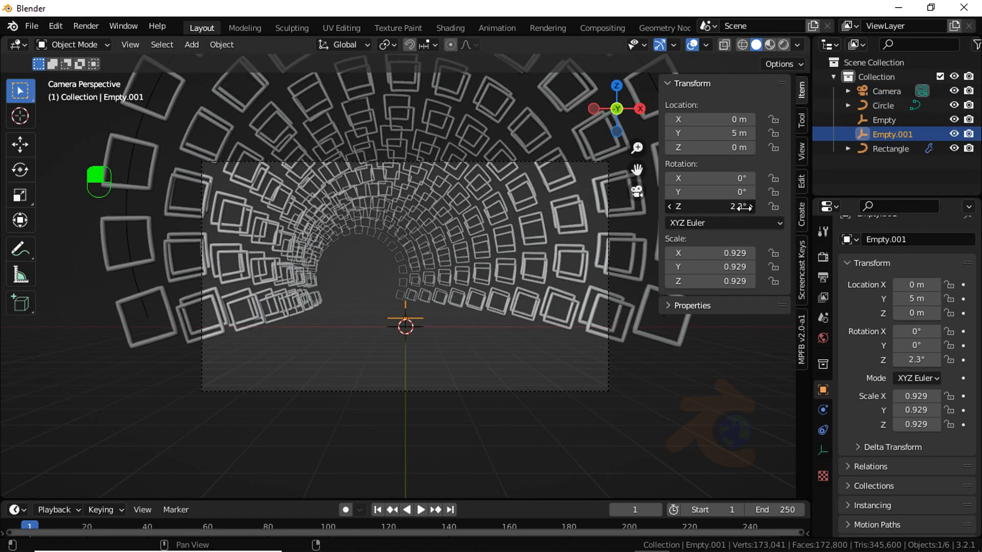
right_click(744, 207)
- Raise Empty.001 to a Z location of about 0.811 m so the arch copies climb as they recede
drag(715, 149, 790, 185)
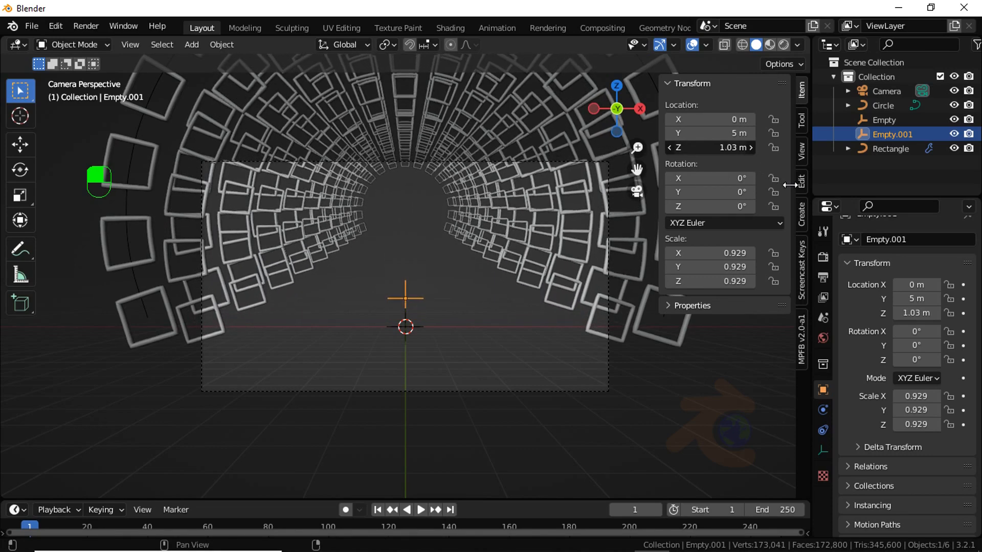
drag(791, 185, 709, 146)
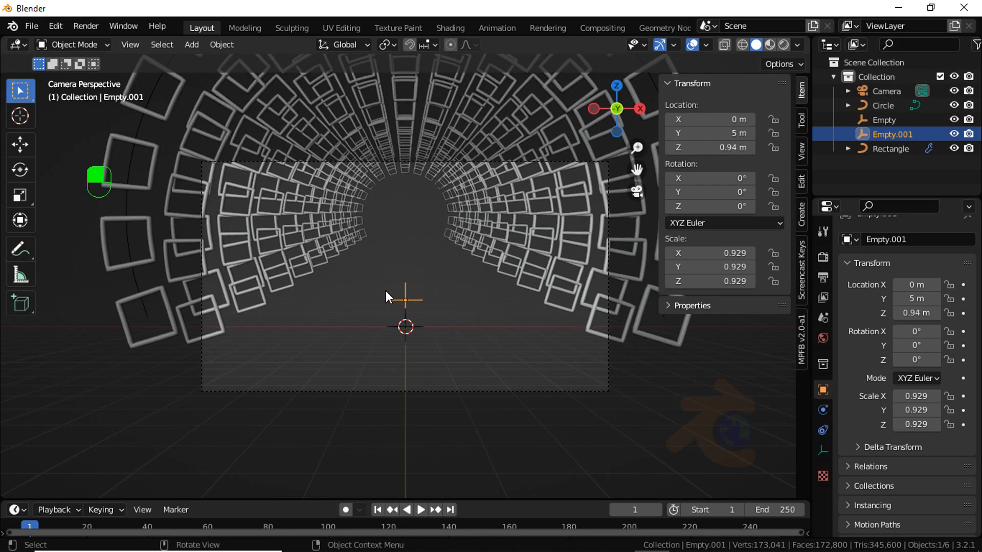
key(KP_3)
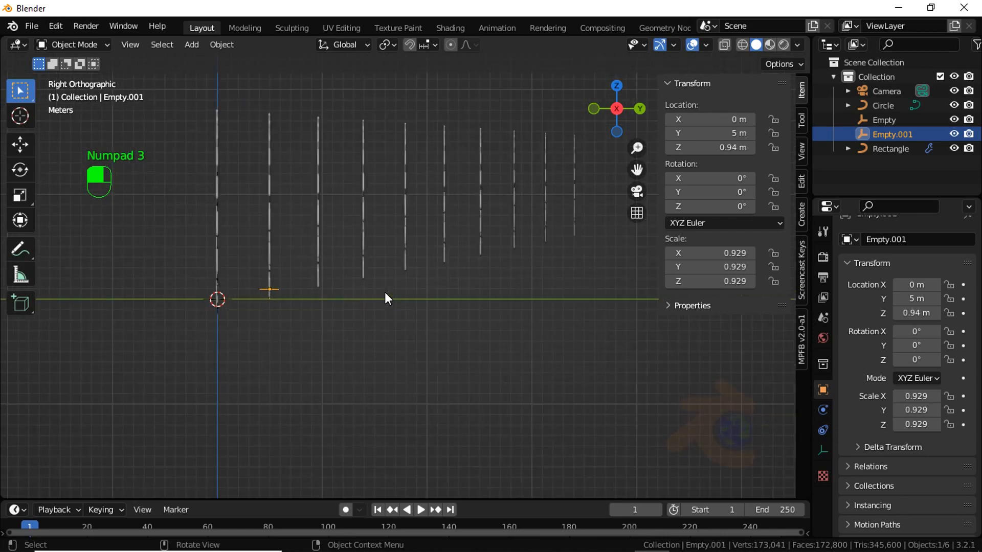
scroll(385, 299, up, 1)
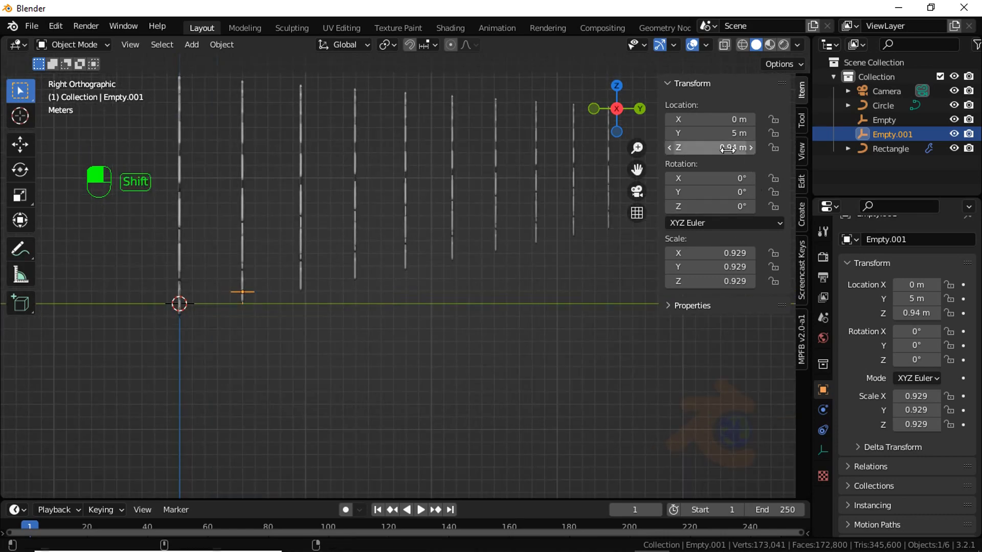
shift+drag(727, 148, 678, 164)
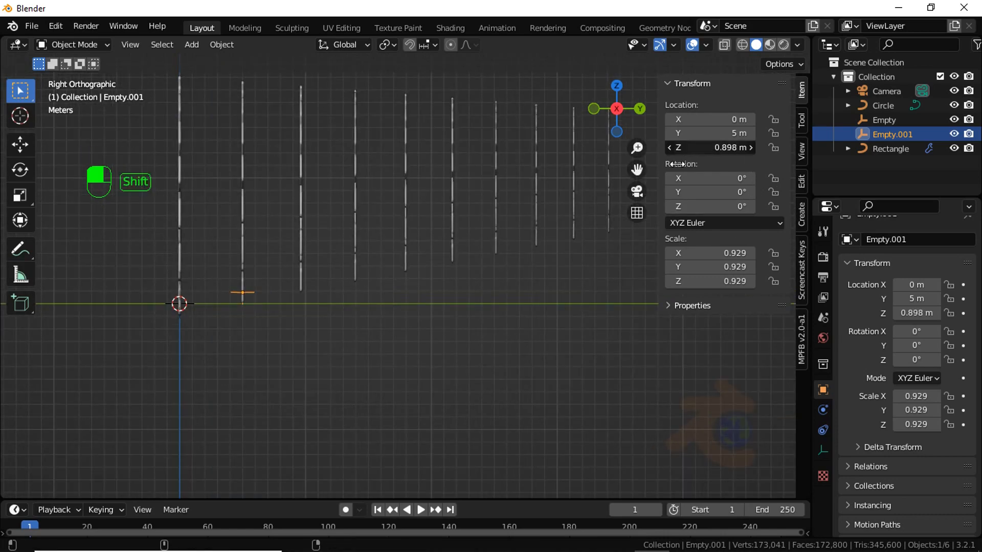
- Raise the camera to a Z location of about 4.51 m while looking through the camera view
key(KP_0)
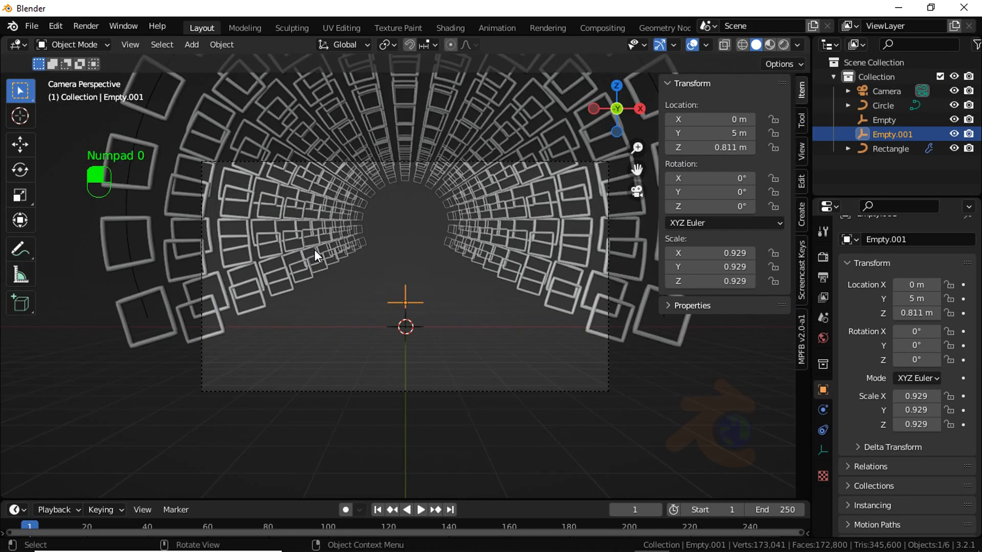
click(885, 91)
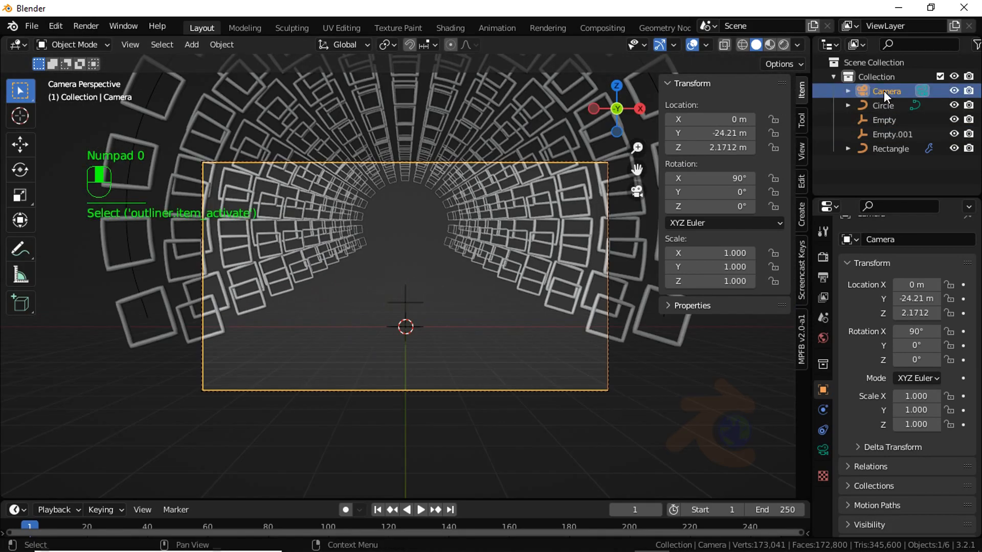
drag(727, 146, 895, 291)
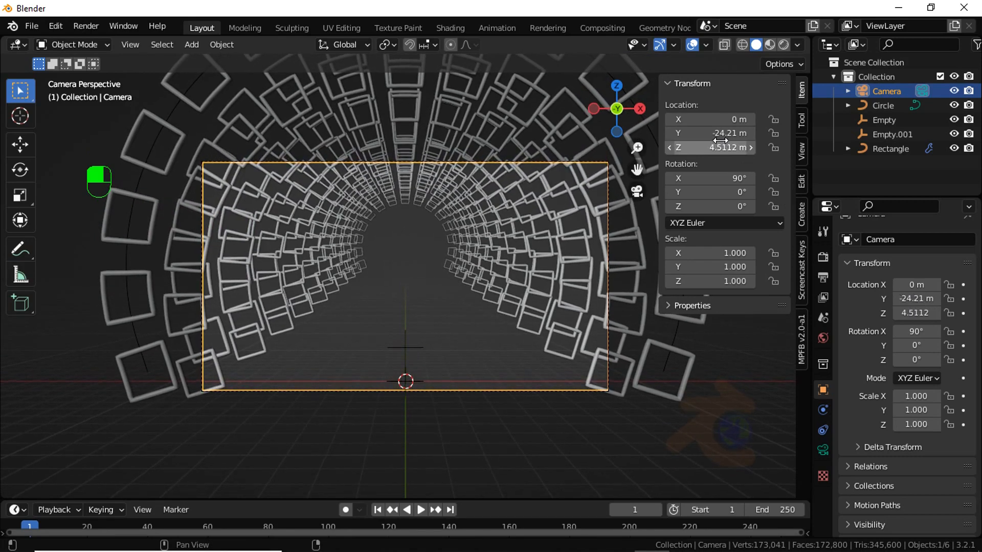
- Lower Empty.001 and set its Z location to 0 m so the arches recede along the ground
click(896, 134)
shift+drag(753, 147, 199, 64)
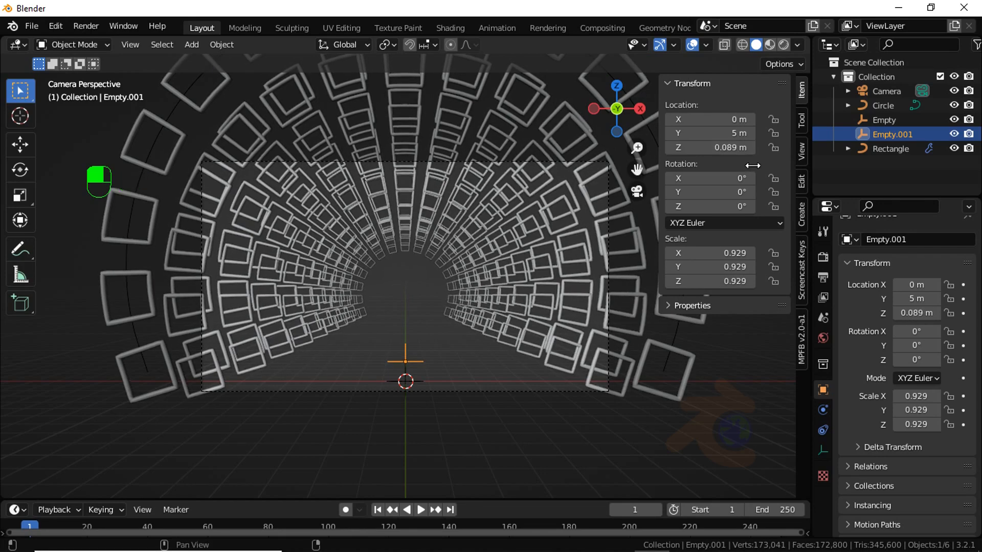
key(KP_0)
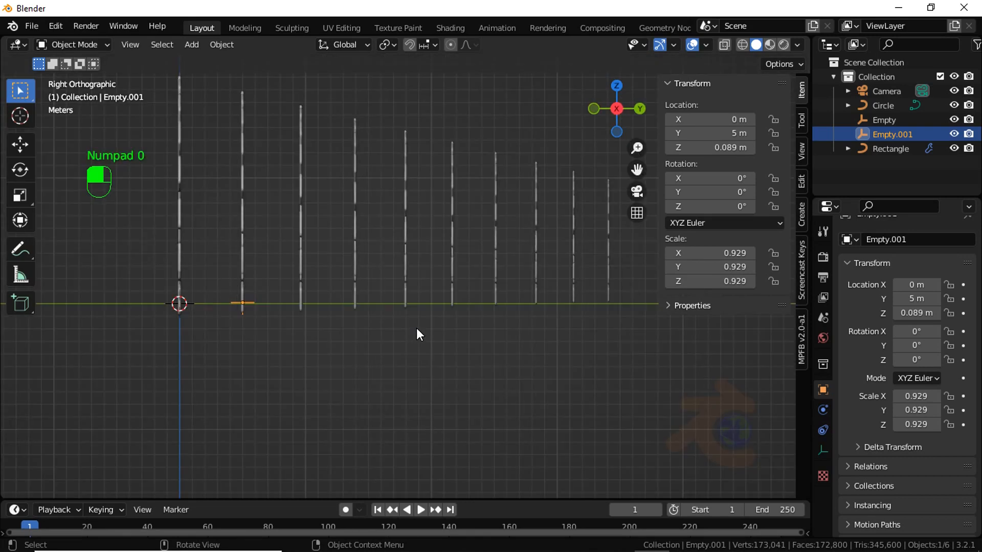
scroll(412, 328, up, 4)
scroll(412, 329, down, 1)
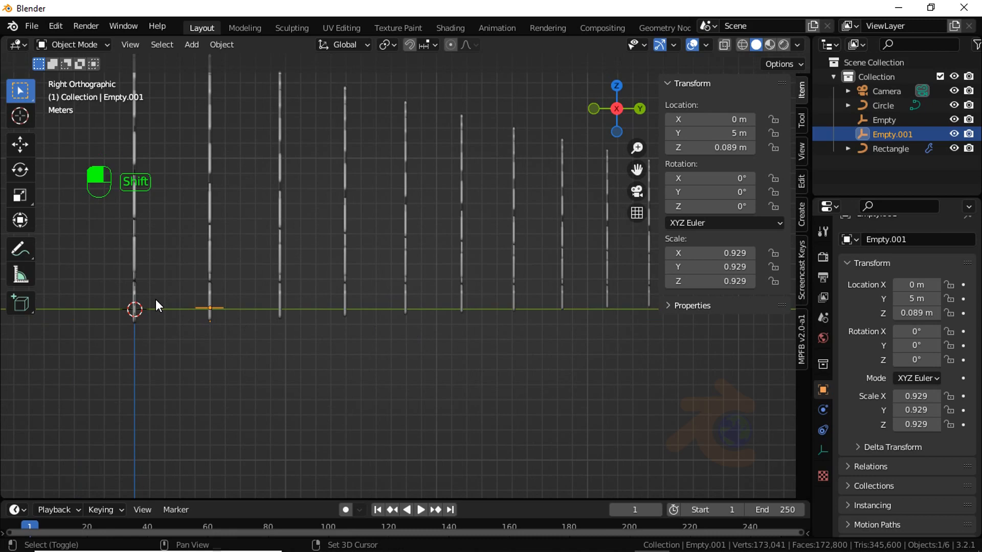
key(shift+a)
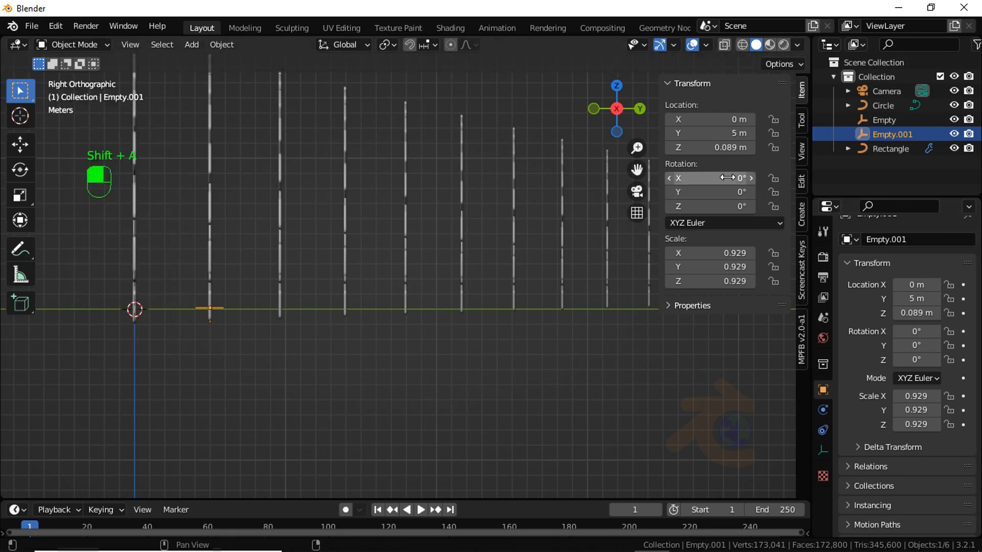
click(726, 147)
text(0)
key(Return)
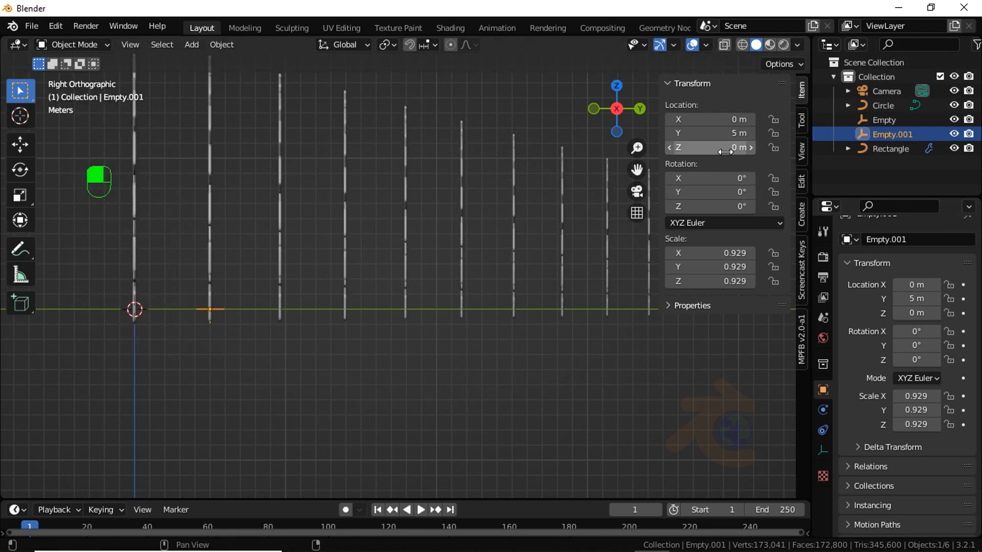
- Try a different Y location for the camera while looking through the camera view
key(KP_0)
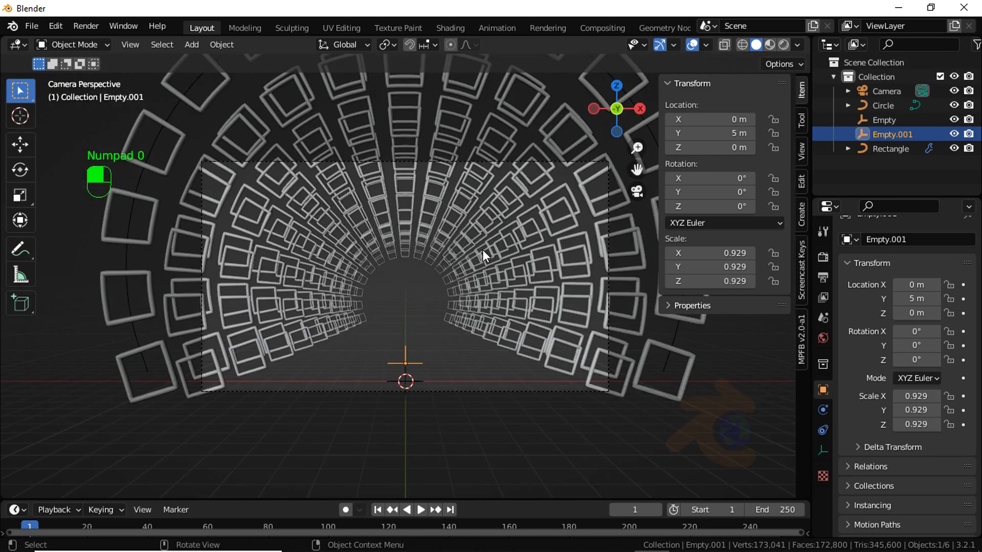
click(885, 92)
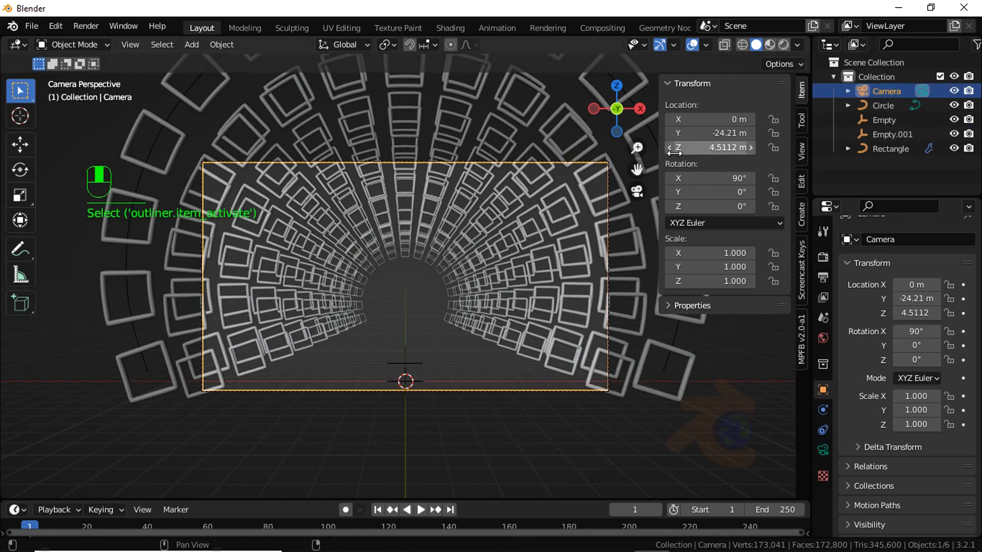
drag(708, 133, 941, 276)
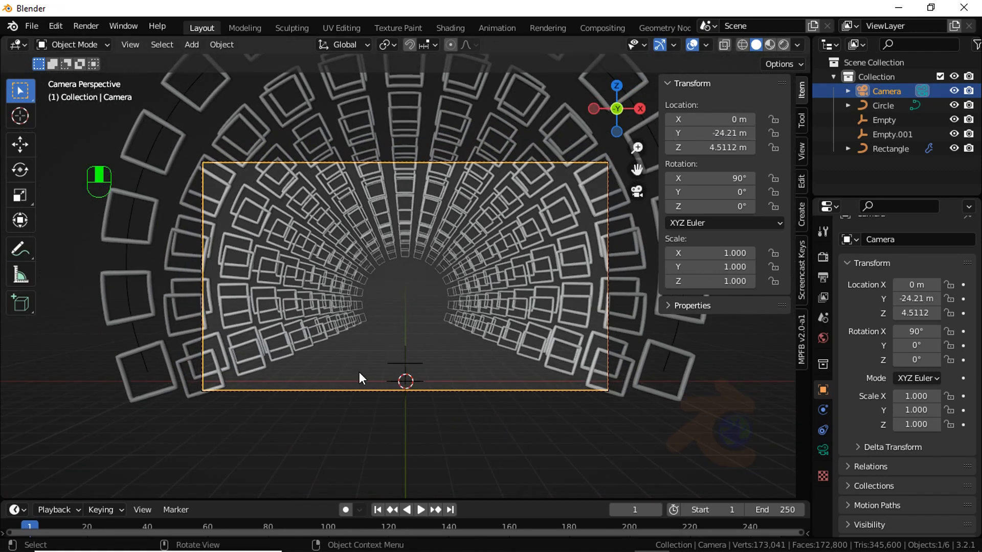
- Add a 2 m mesh plane at the world origin and show the scene from the top
key(KP_0)
shift+middle_drag(306, 351, 286, 320)
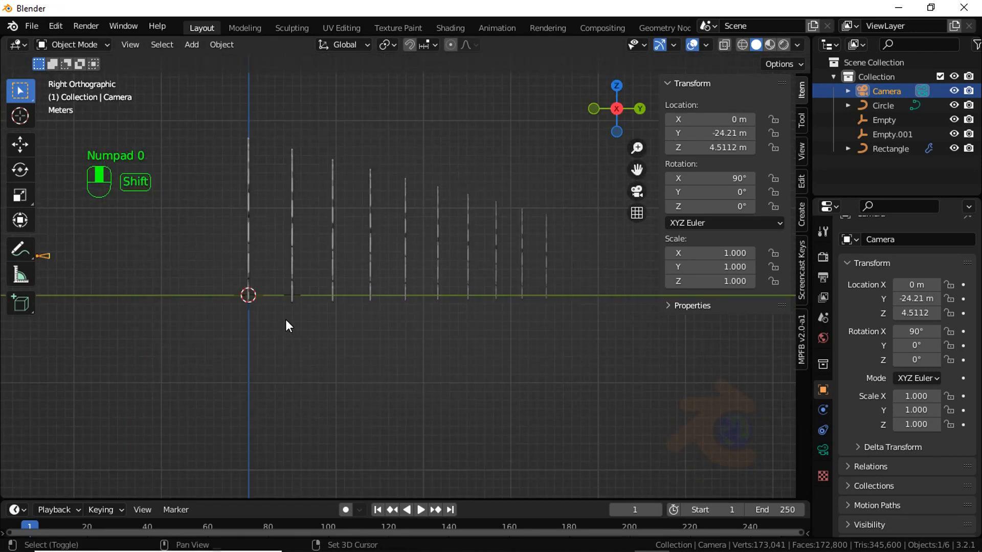
key(shift+a)
mouse_move(232, 110)
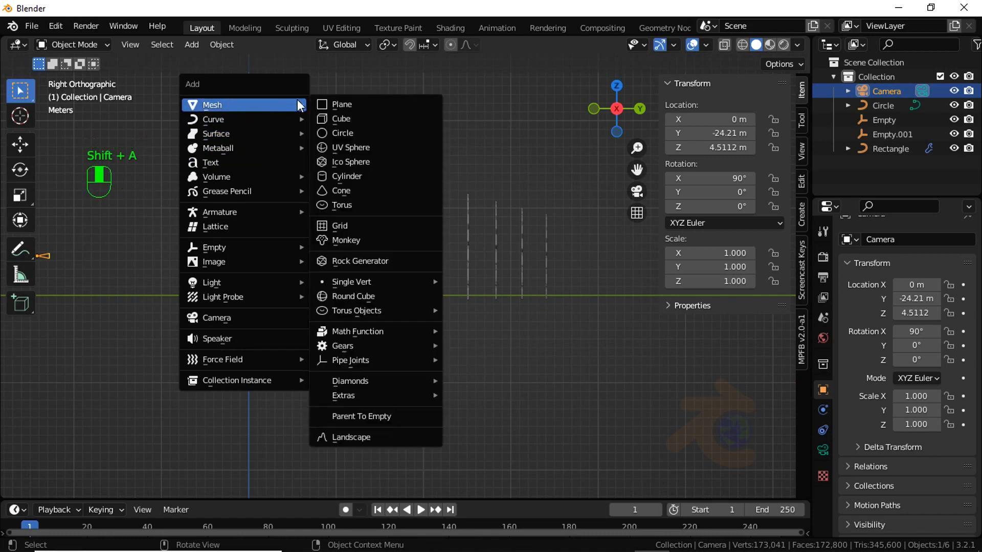
click(339, 102)
middle_drag(363, 225, 394, 279)
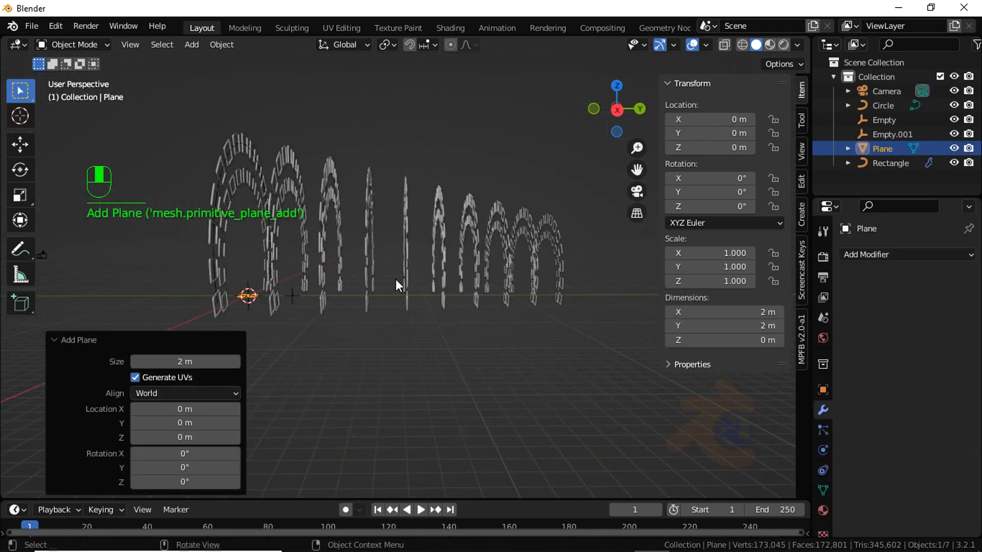
key(KP_7)
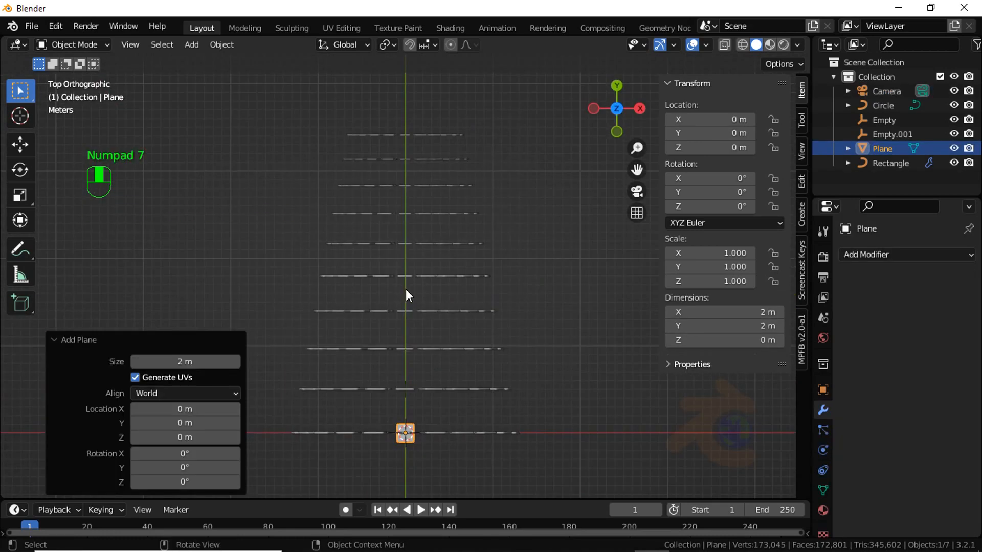
- Scale the plane's mesh along X until it is about 28.7 m wide, spanning the front arch
key(Tab)
key(s)
key(x)
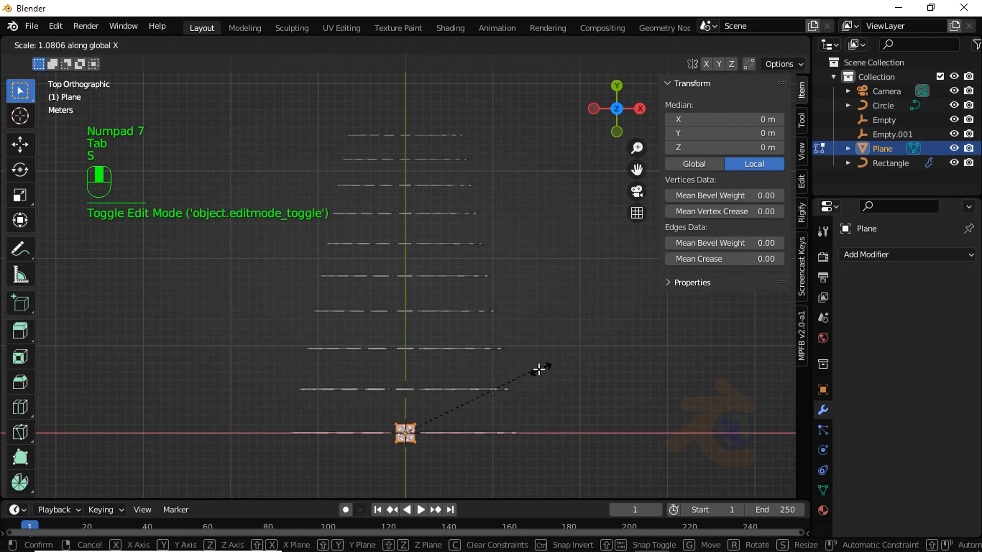
click(642, 379)
key(s)
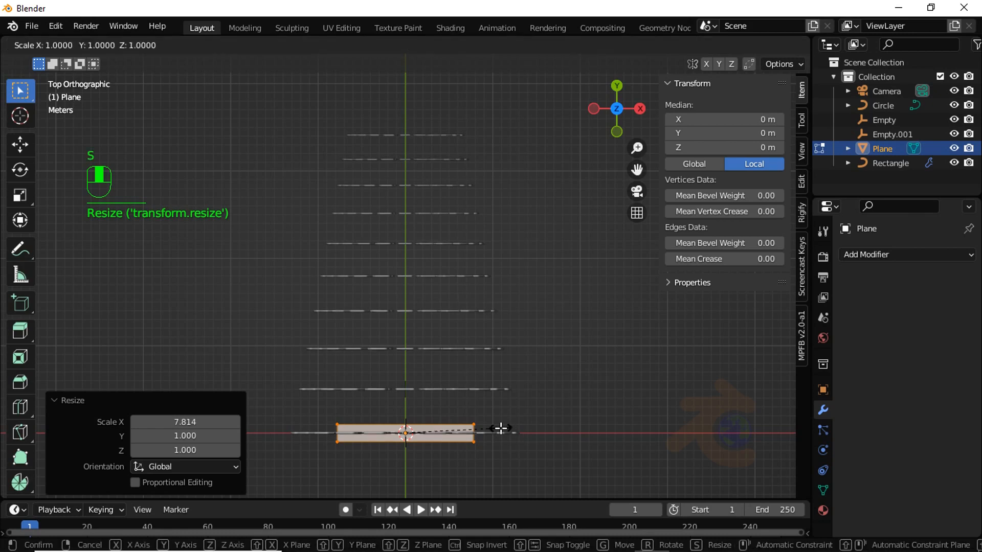
click(581, 434)
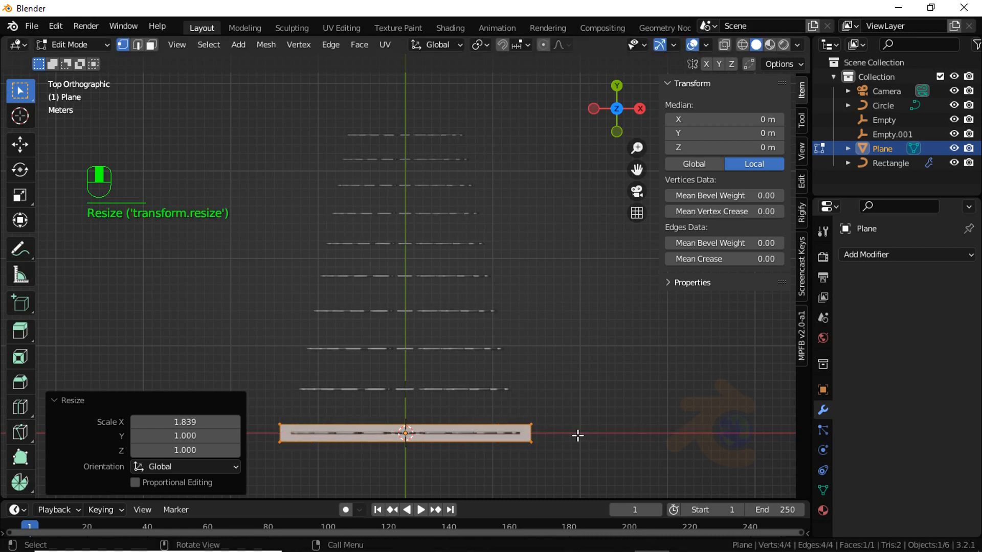
- Move the plane's far edge about 35 m along Y so the floor extends past the last arch
click(137, 44)
click(363, 422)
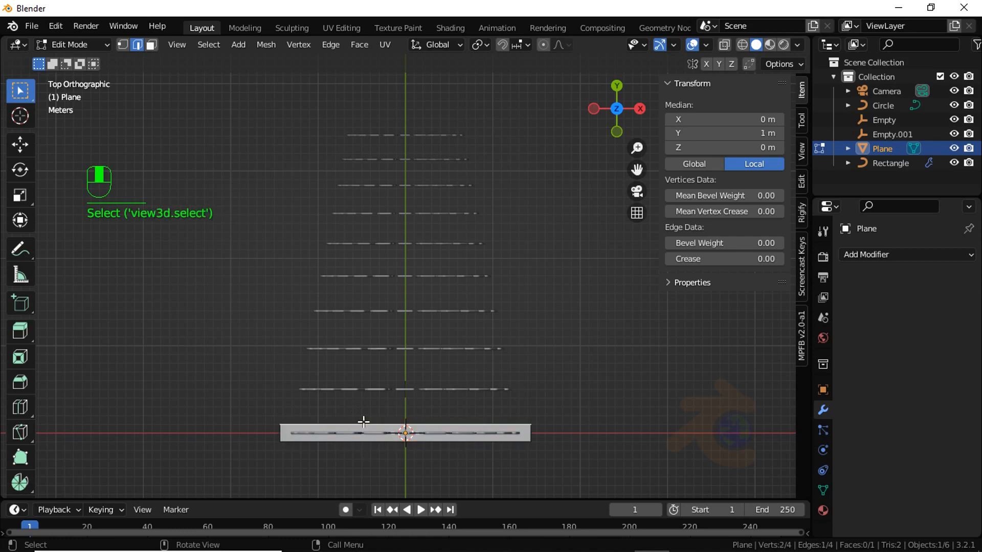
key(g)
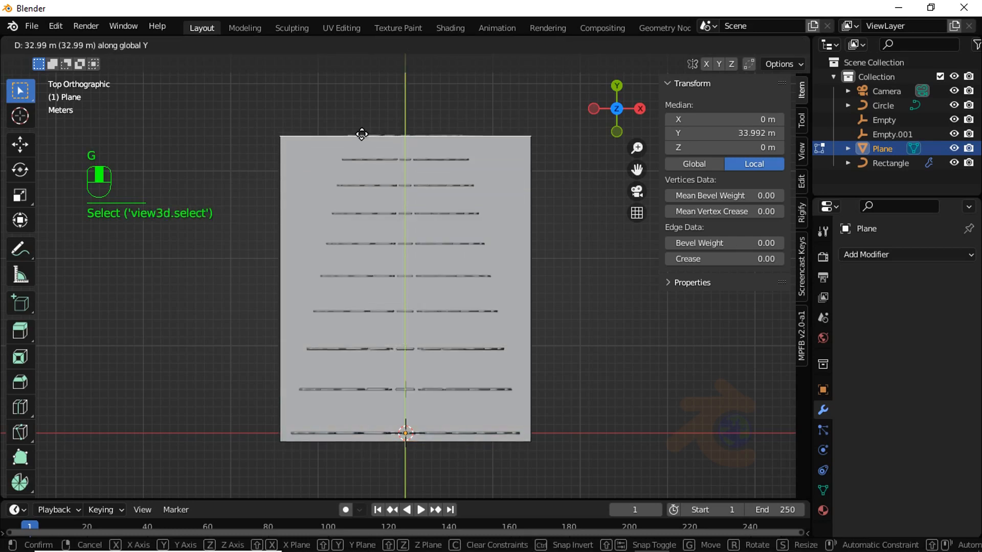
click(362, 118)
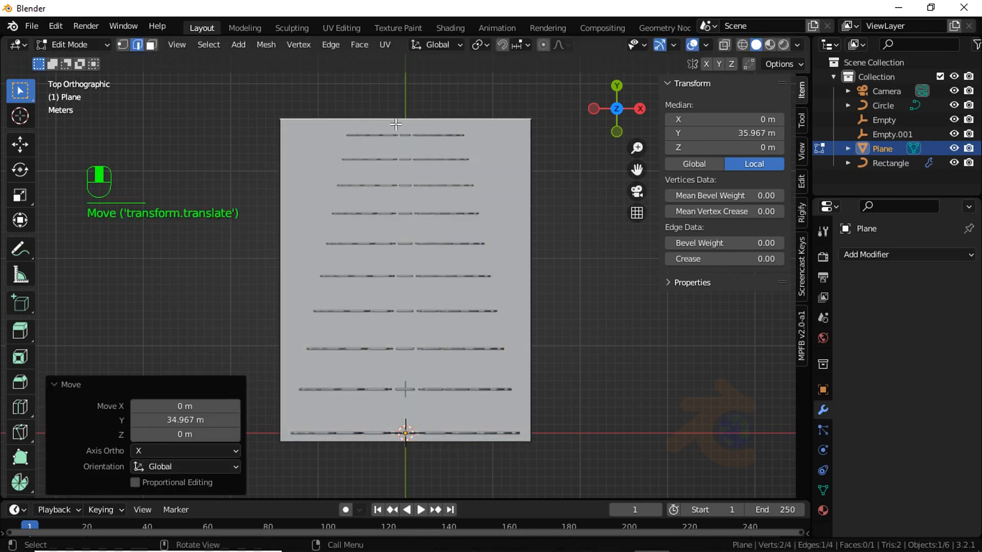
- Narrow the plane's far edge along X so its sides follow the taper of the arches, and check it through the camera
key(a)
click(427, 114)
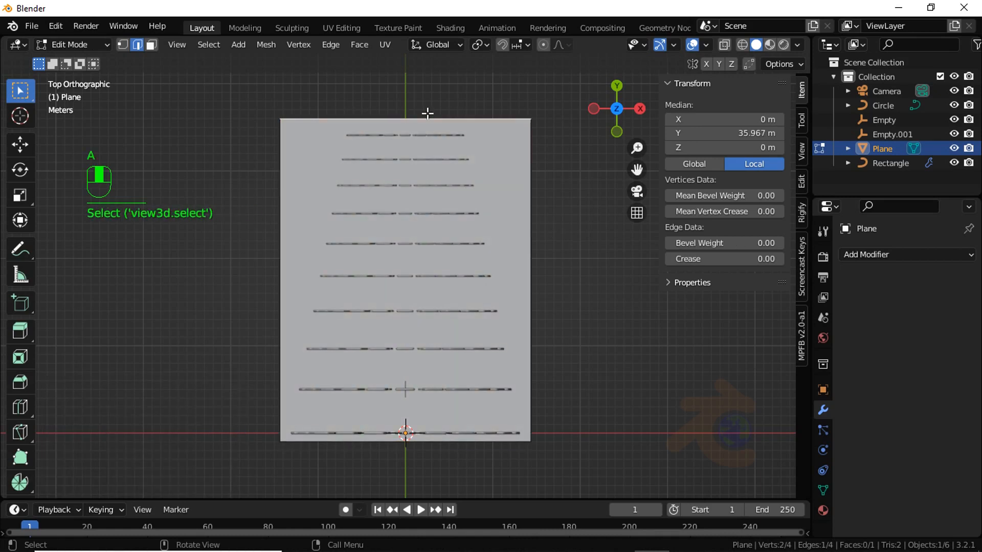
key(s)
key(x)
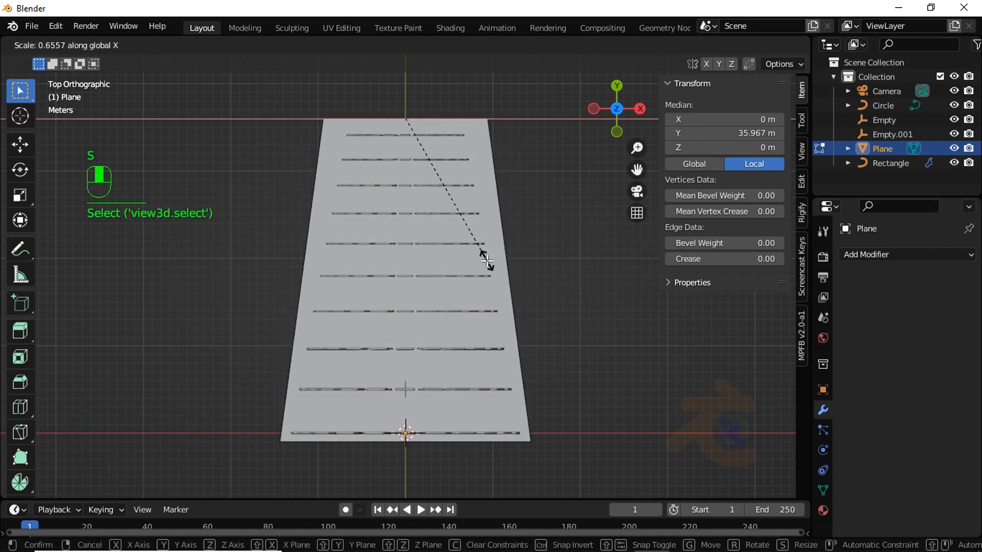
click(478, 255)
key(Tab)
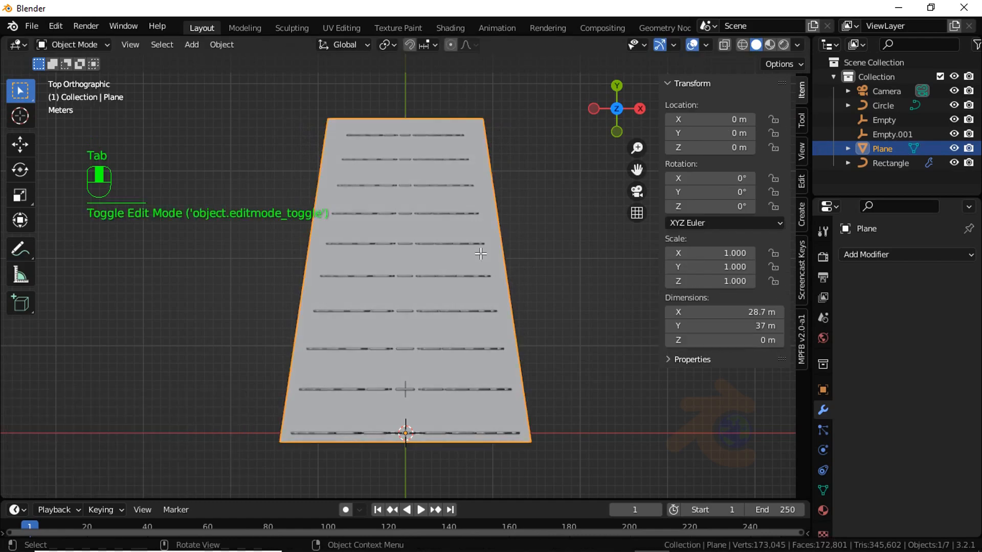
key(KP_1)
key(KP_0)
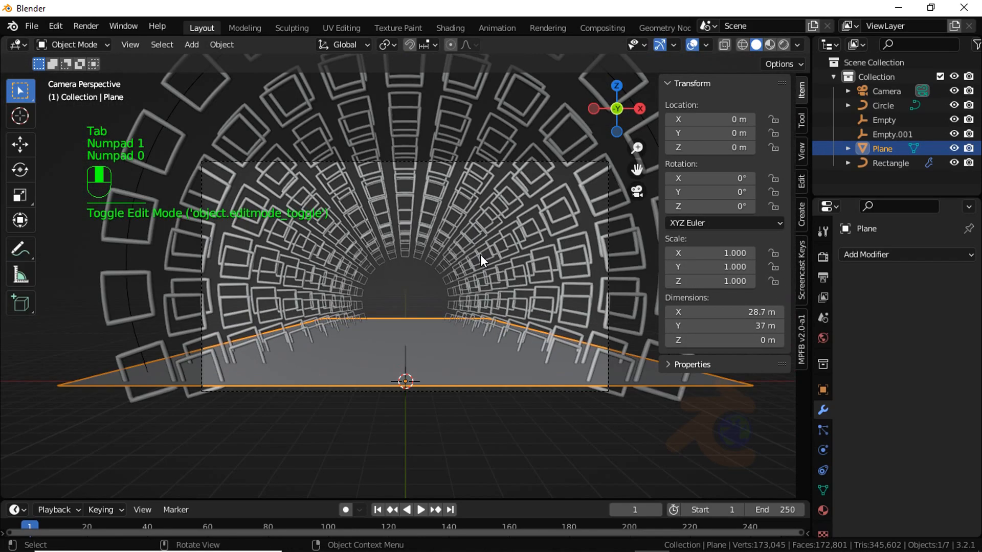
click(457, 468)
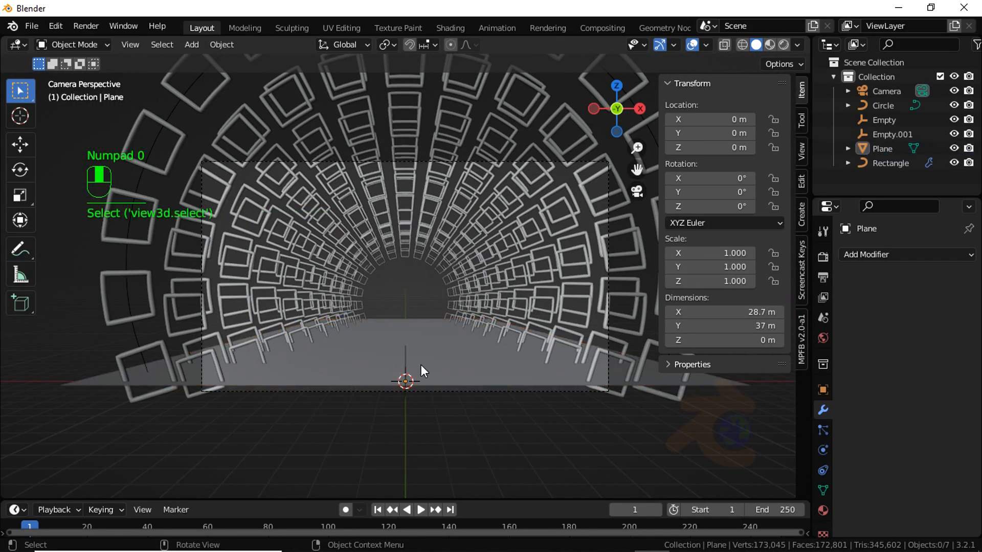
- Return to the top view around the far end of the floor plane and reopen its mesh for editing
key(KP_0)
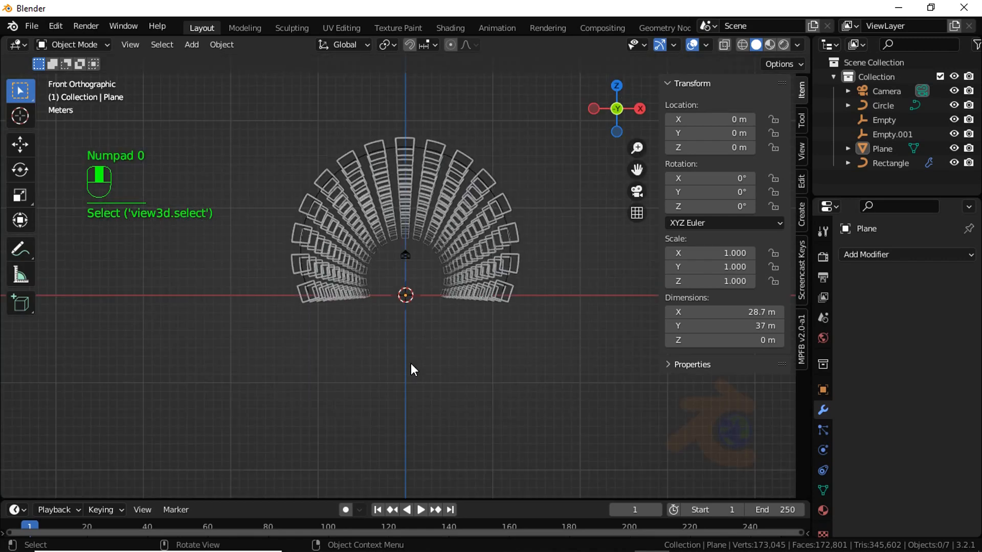
key(KP_7)
scroll(441, 155, up, 2)
shift+scroll(428, 174, down, 1)
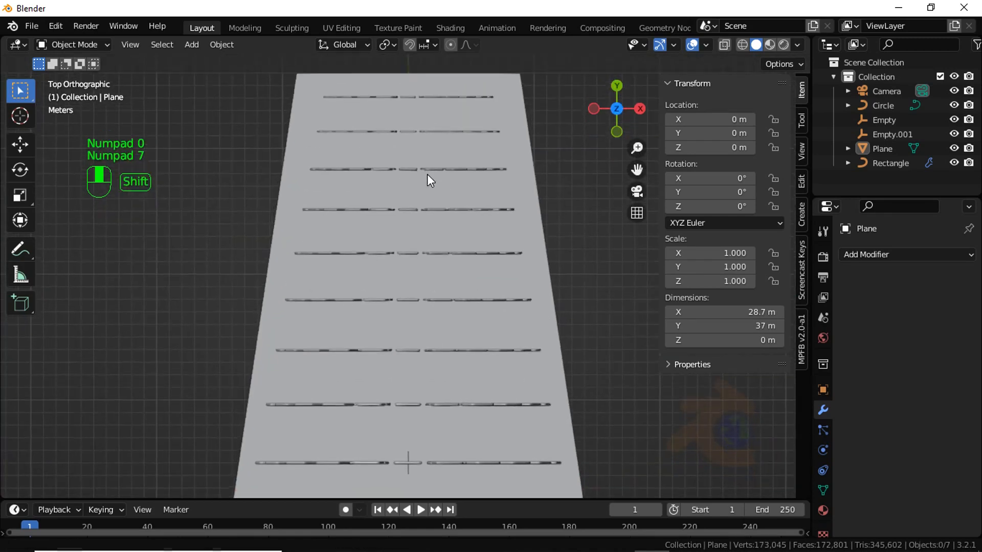
shift+middle_drag(427, 175, 423, 296)
click(418, 211)
key(Tab)
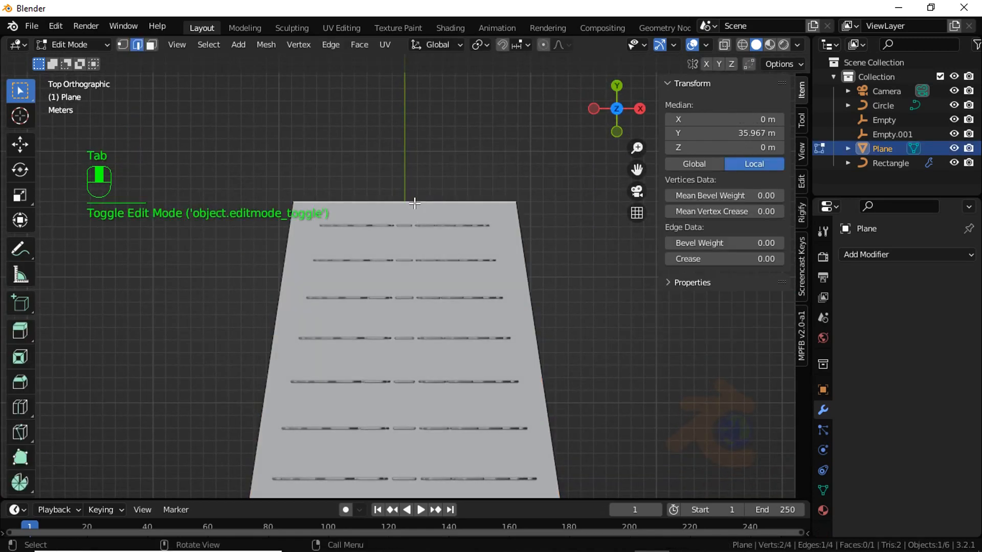
key(g)
key(z)
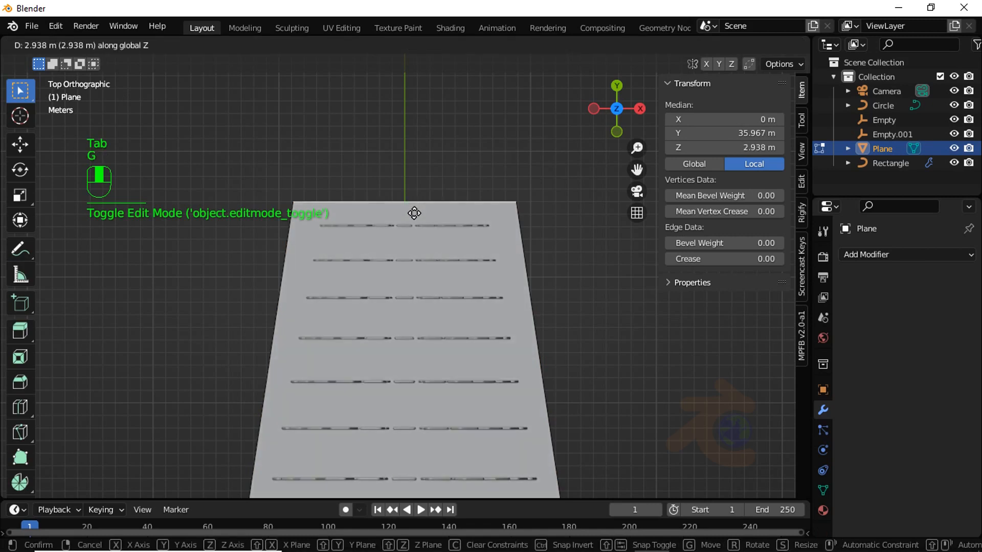
right_click(414, 188)
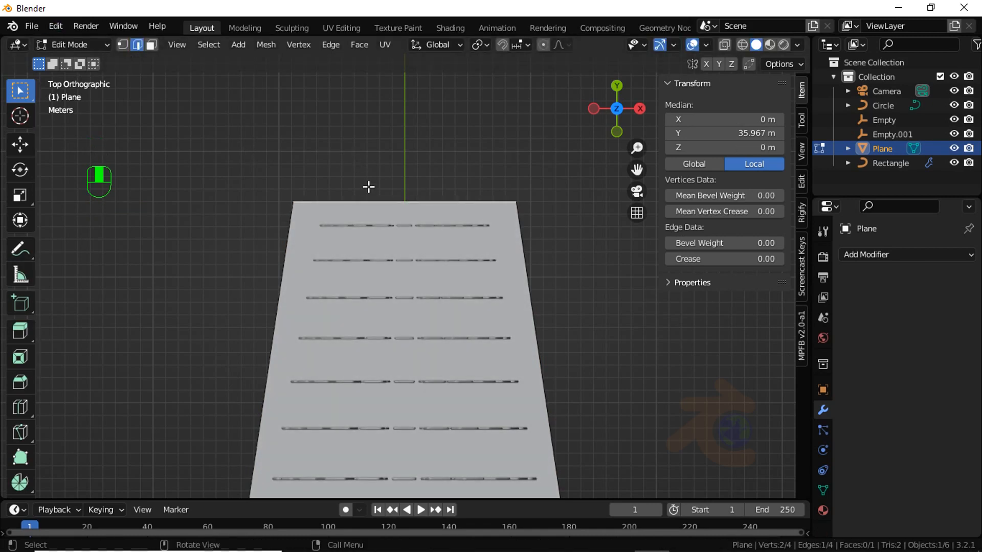
- Move the plane's far edge back about 1.54 m along Y, to about Y 34.43 m near the last arch
click(390, 200)
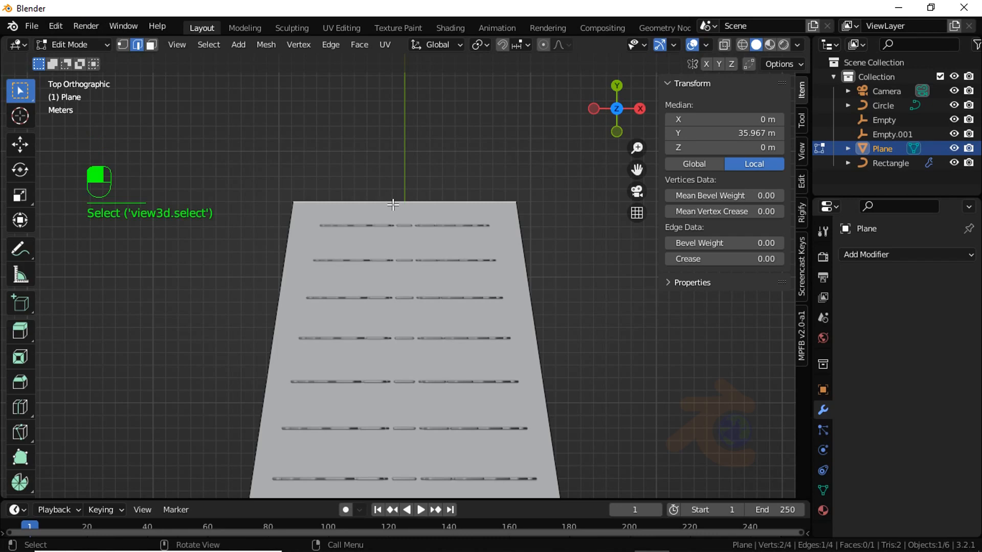
scroll(401, 200, up, 5)
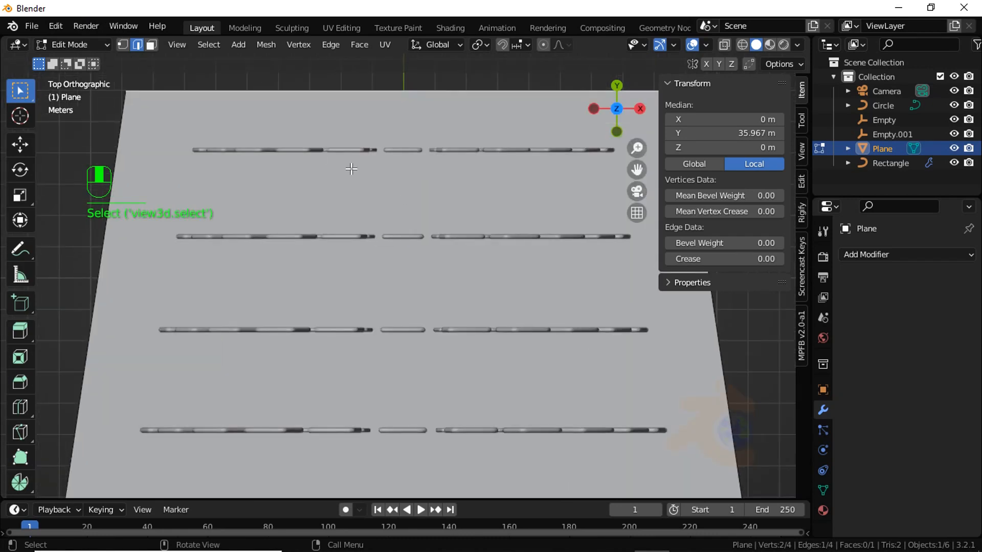
key(g)
key(y)
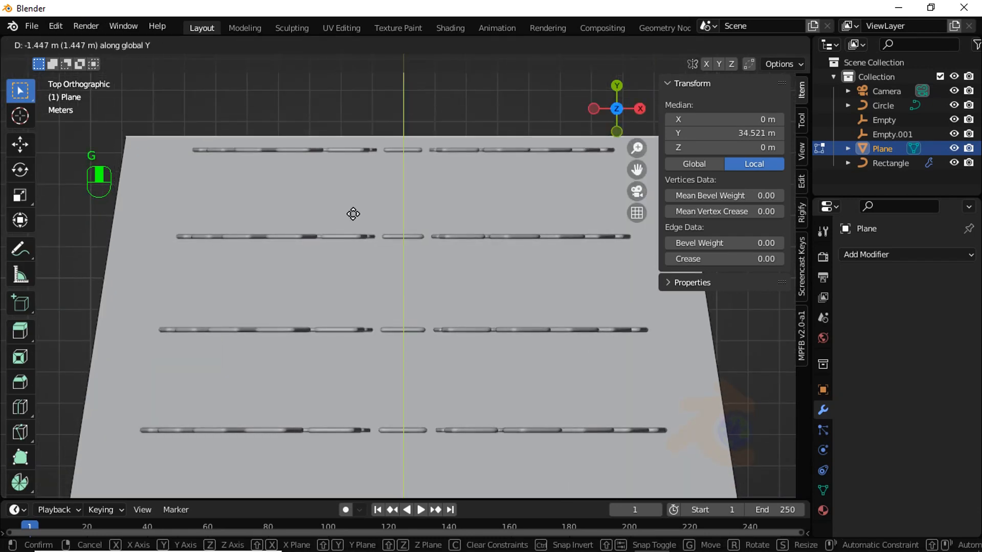
click(352, 220)
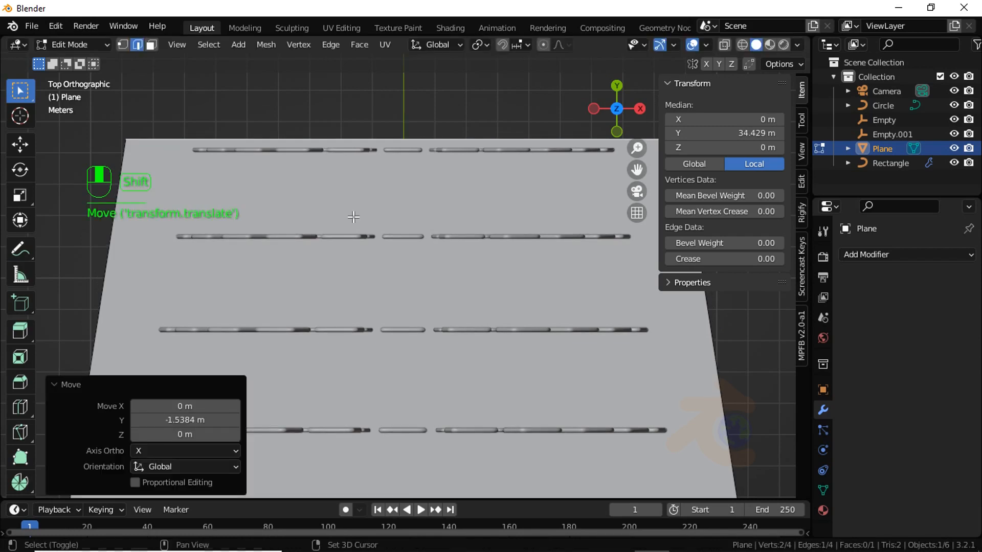
- Snap the 3D cursor to the plane's selected far edge
key(shift+s)
key(shift+s)
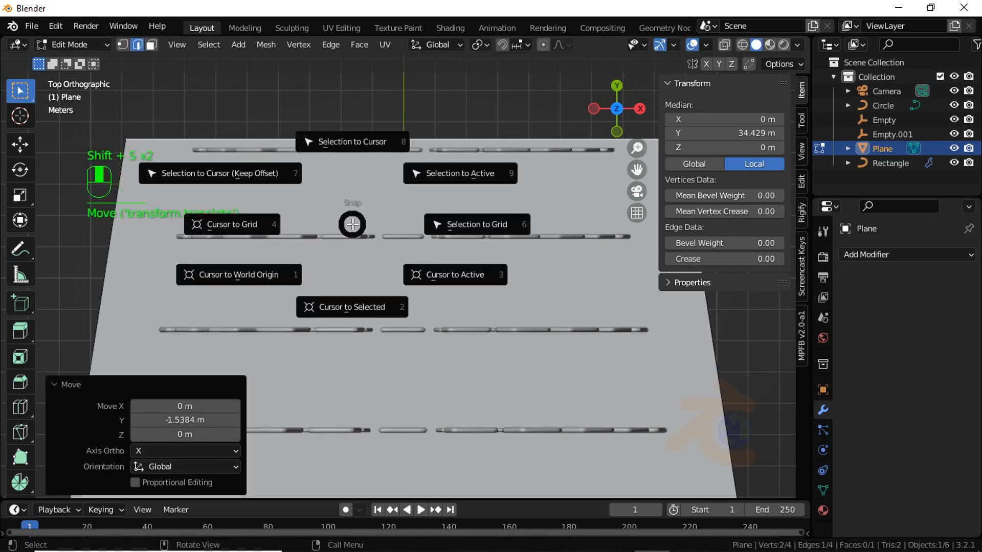
click(353, 303)
- Leave mesh editing and add a UV sphere at the 3D cursor, working from the front view
key(Tab)
key(KP_1)
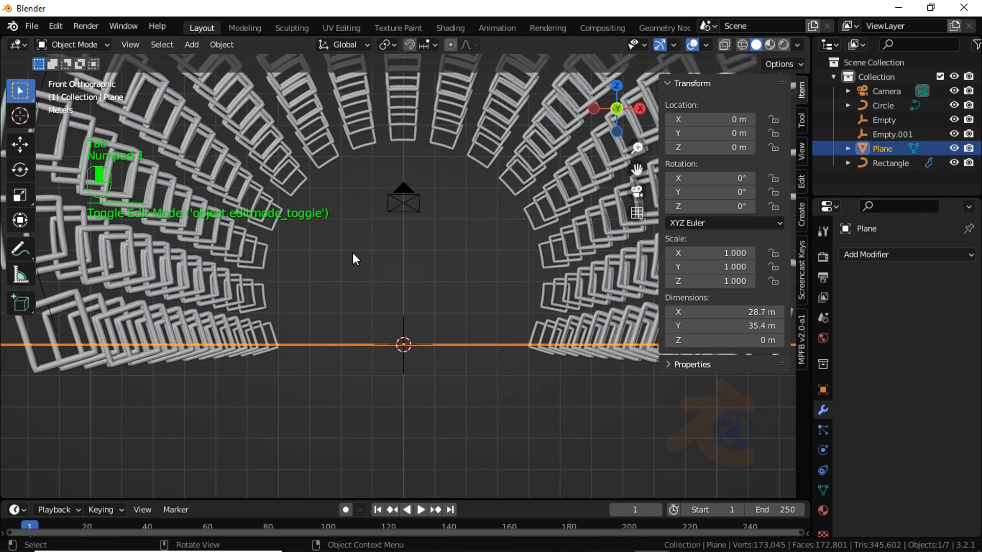
key(shift+a)
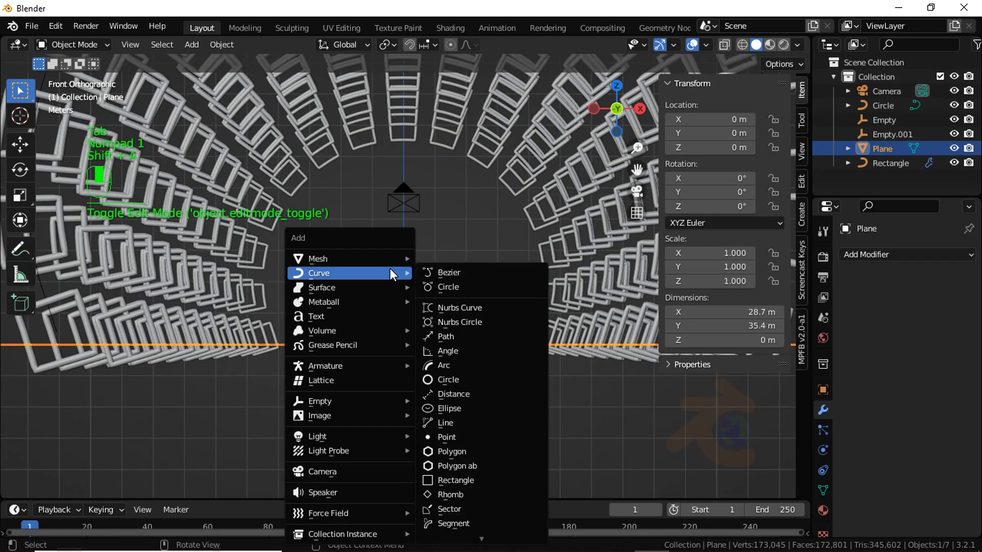
mouse_move(384, 258)
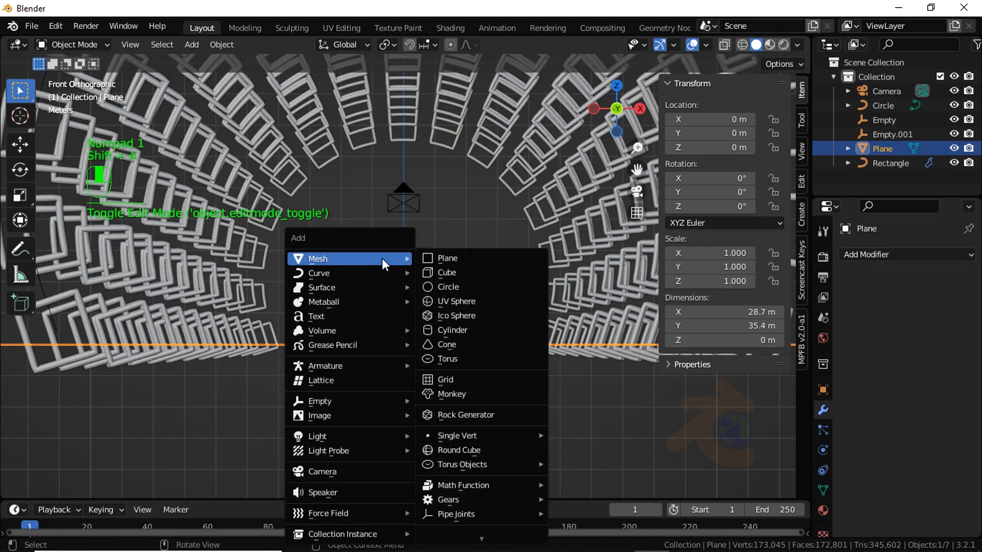
click(454, 307)
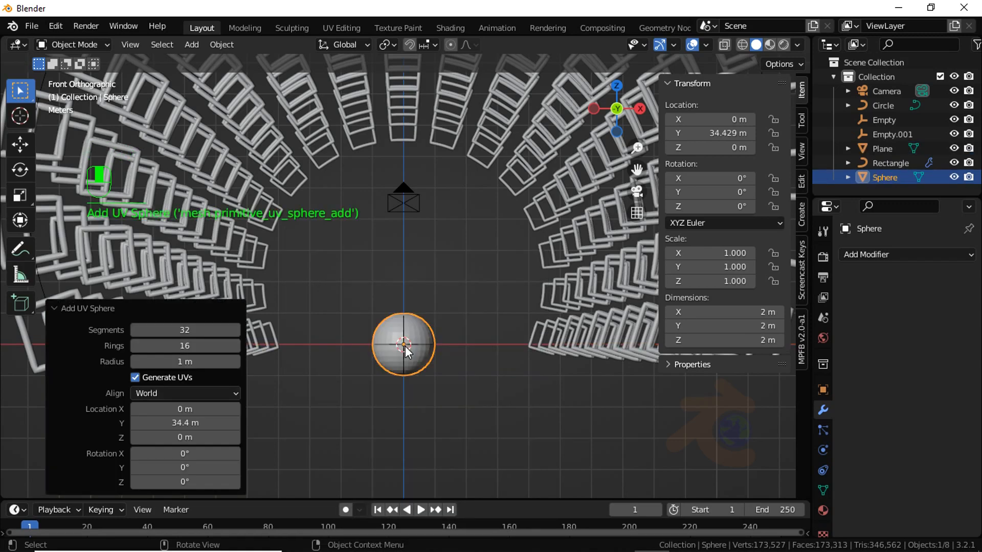
- Scale the sphere's mesh uniformly by about 2.59, raise it about 2 m along Z, and check it through the camera
key(Tab)
key(s)
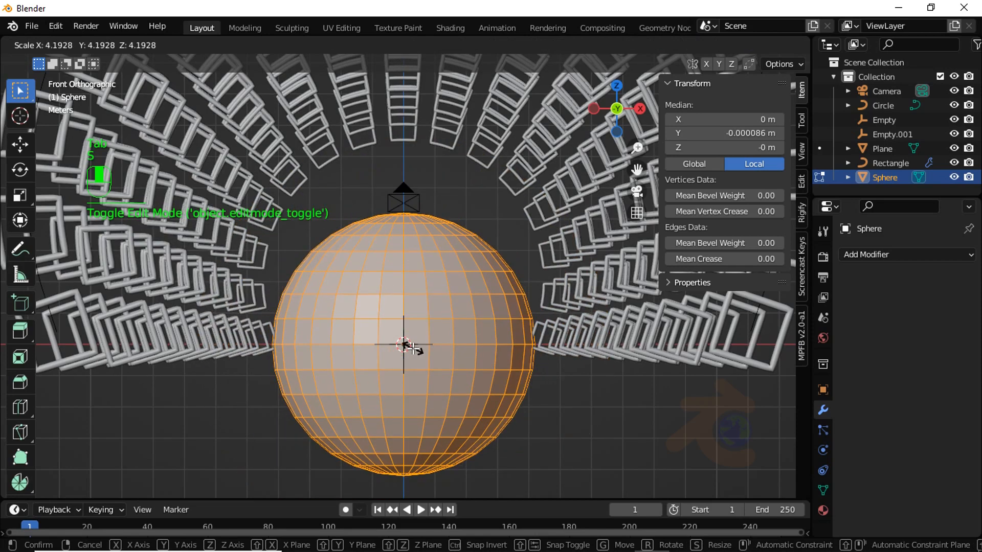
click(405, 345)
key(g)
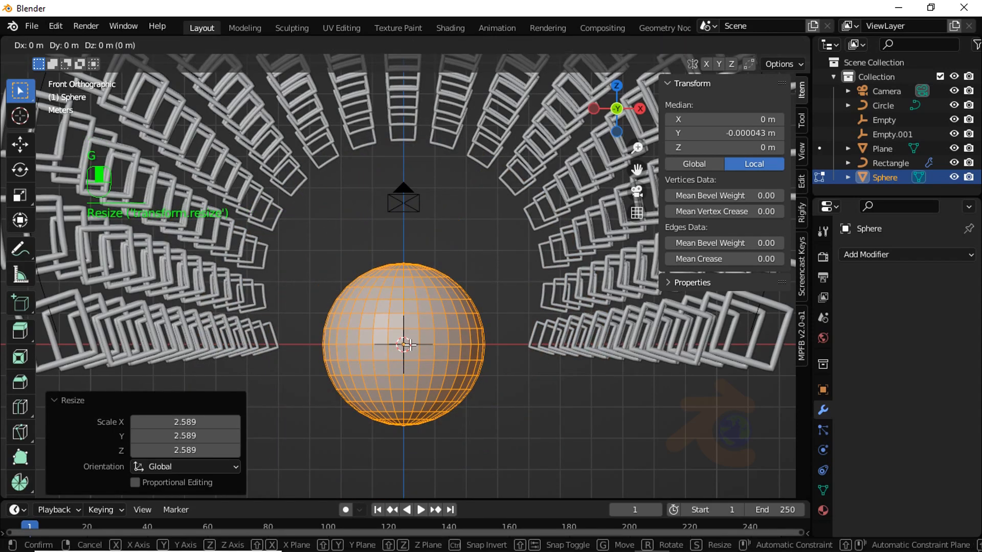
key(z)
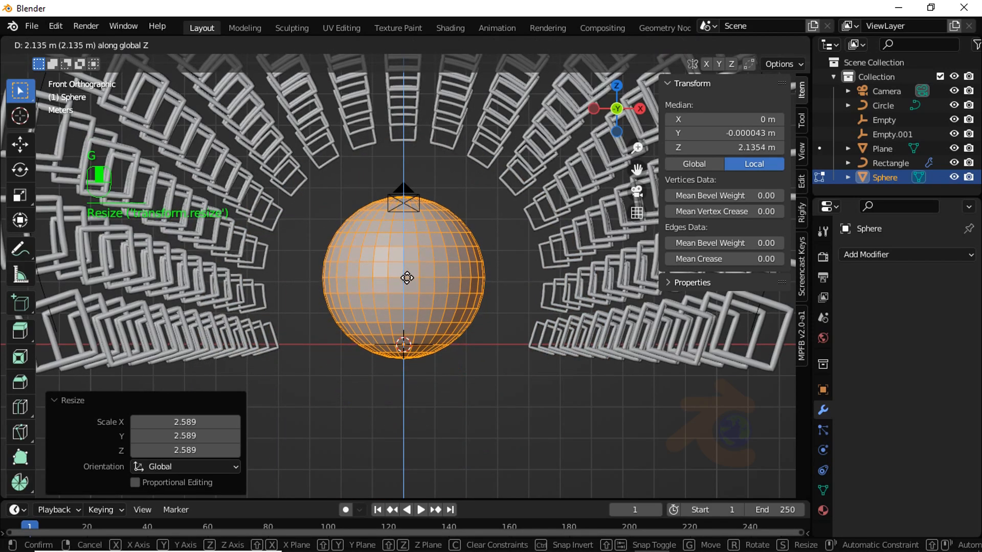
click(407, 283)
key(Tab)
key(KP_0)
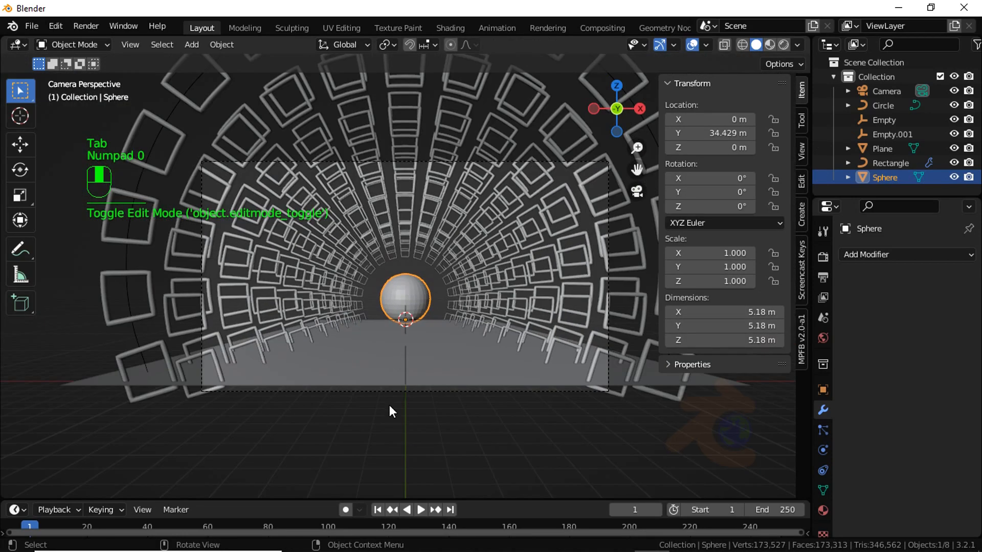
- Apply smooth shading to the sphere at the end of the tunnel and deselect it
click(397, 449)
click(406, 296)
right_click(406, 295)
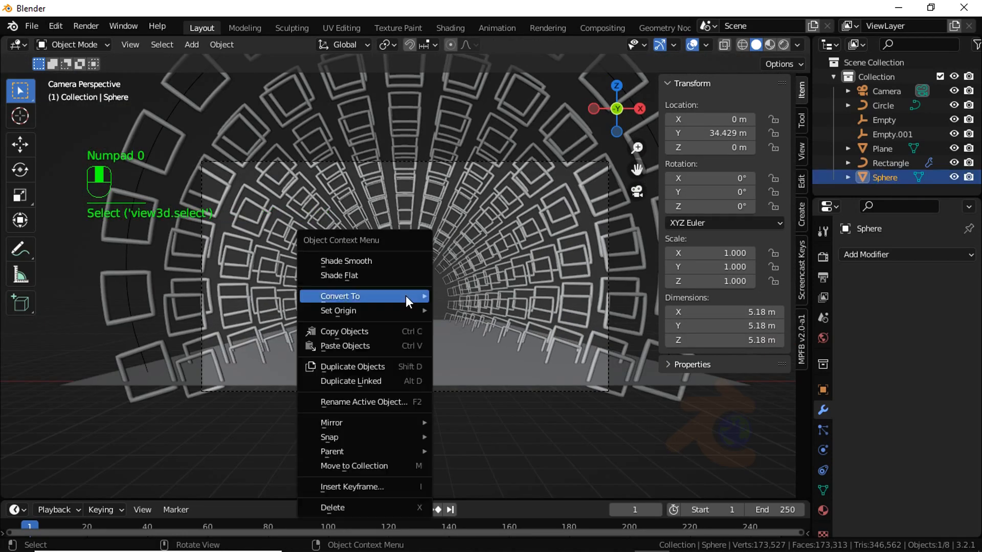
click(394, 261)
click(472, 455)
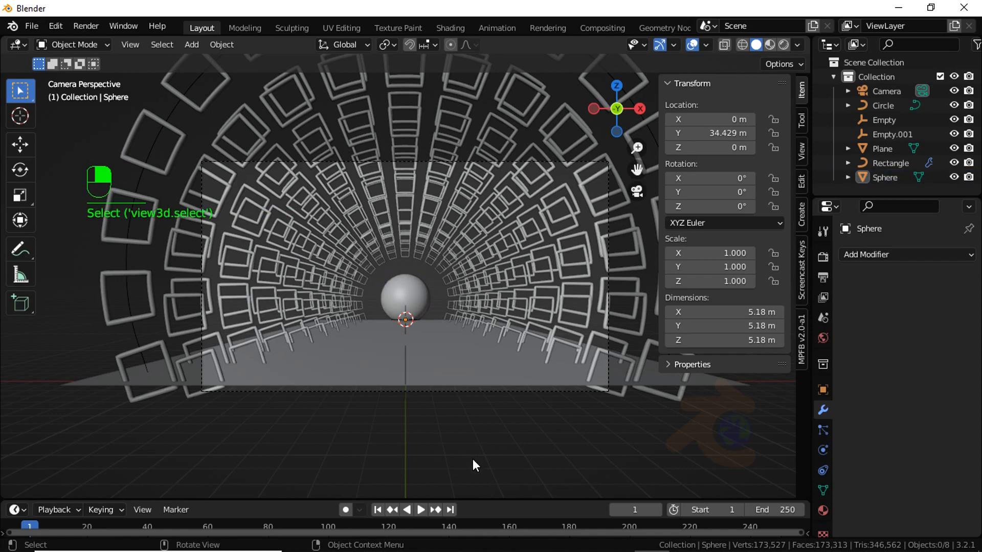
- Keyframe only the camera's Y location of -24.21 m at frame 1
click(891, 89)
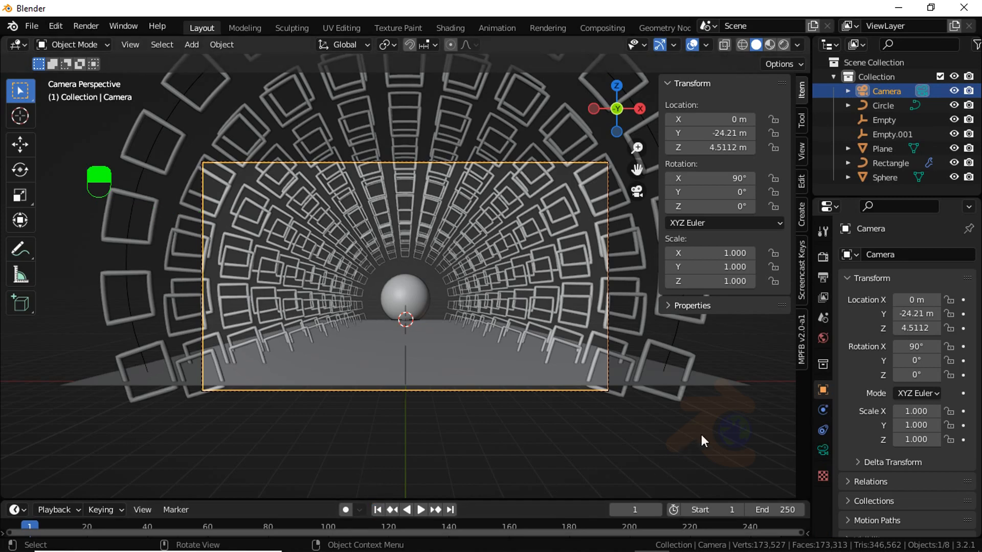
click(964, 314)
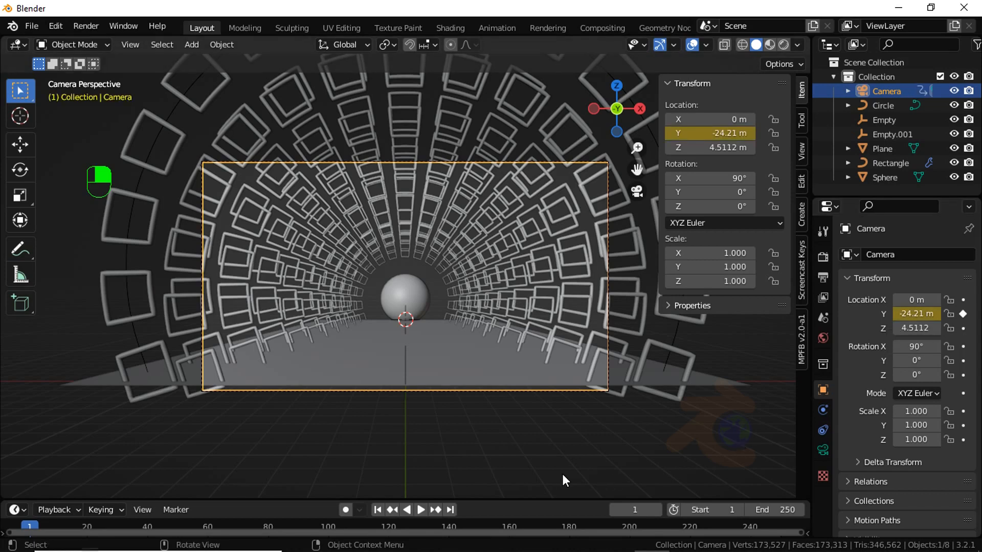
- Go to frame 250, set the camera's Y location to 0 m, and keyframe it
click(449, 508)
drag(935, 314, 852, 323)
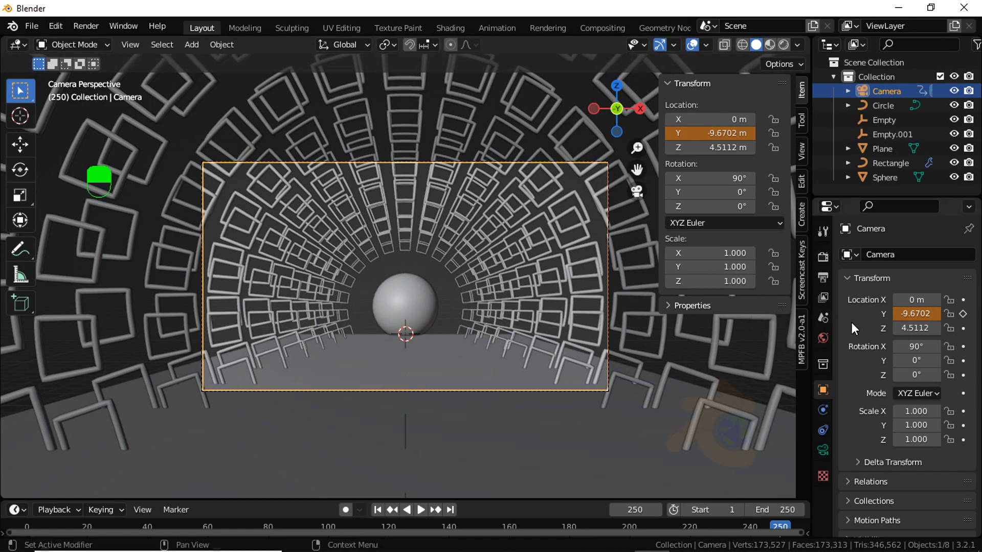
drag(913, 320, 704, 375)
click(906, 314)
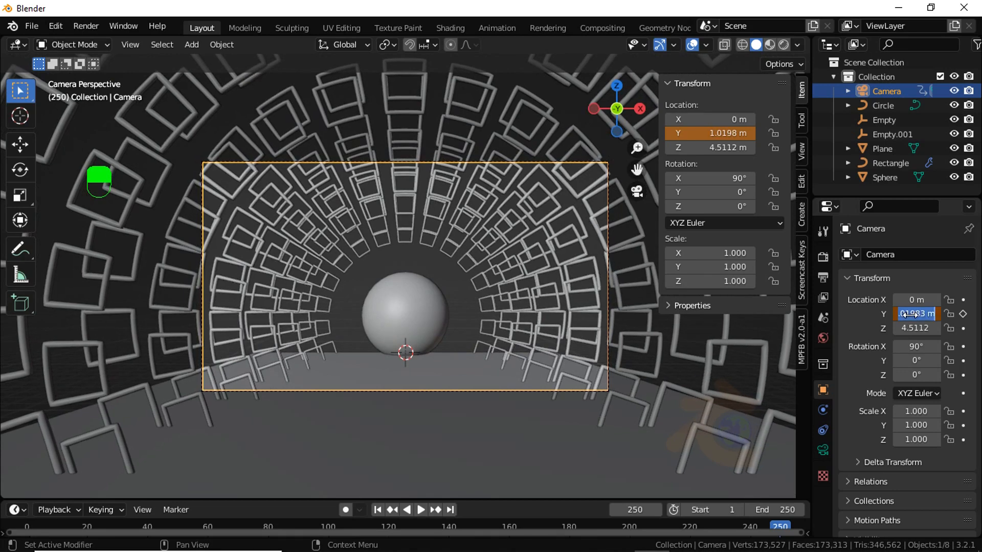
text(0)
key(Return)
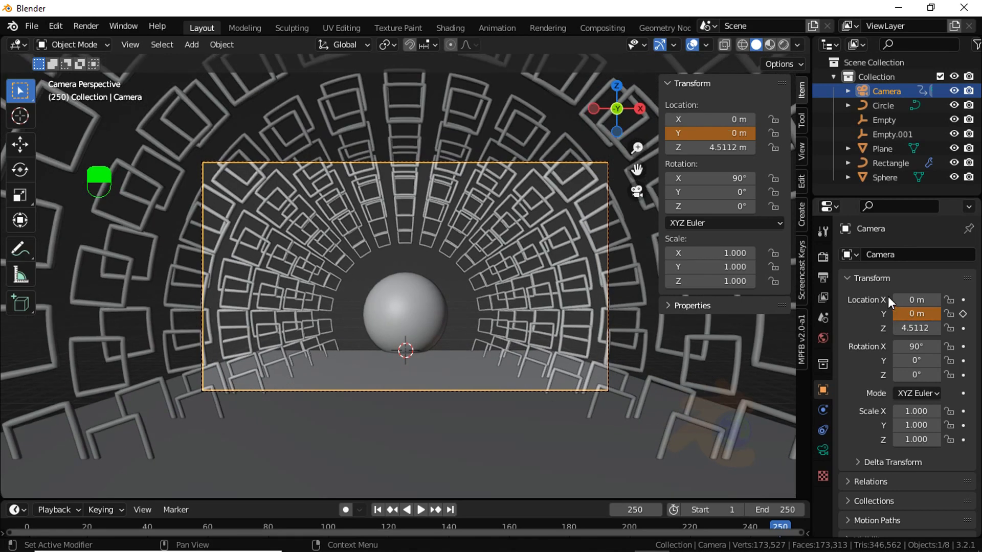
click(962, 314)
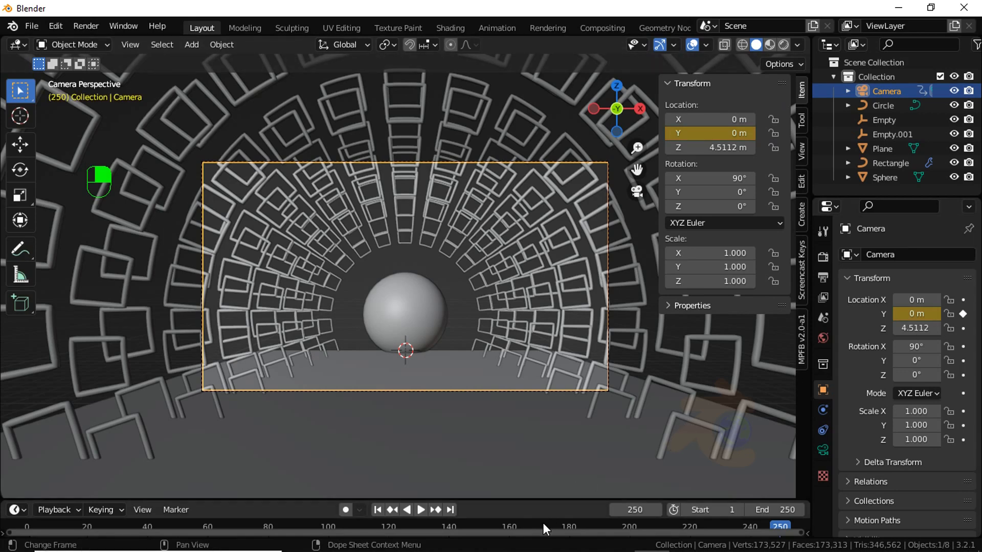
- Set the camera keyframes' interpolation to Linear and briefly play back the animation from frame 1
key(t)
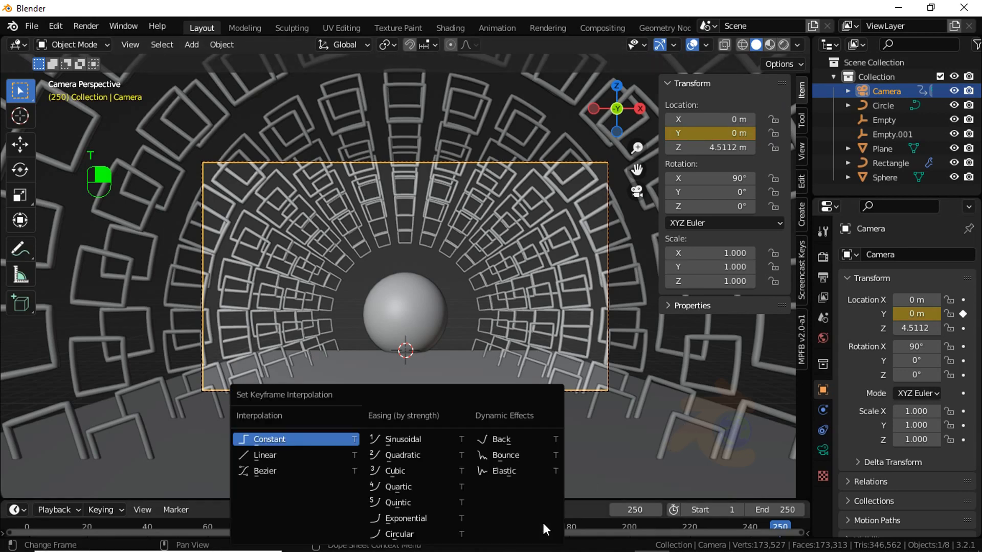
click(329, 455)
key(space)
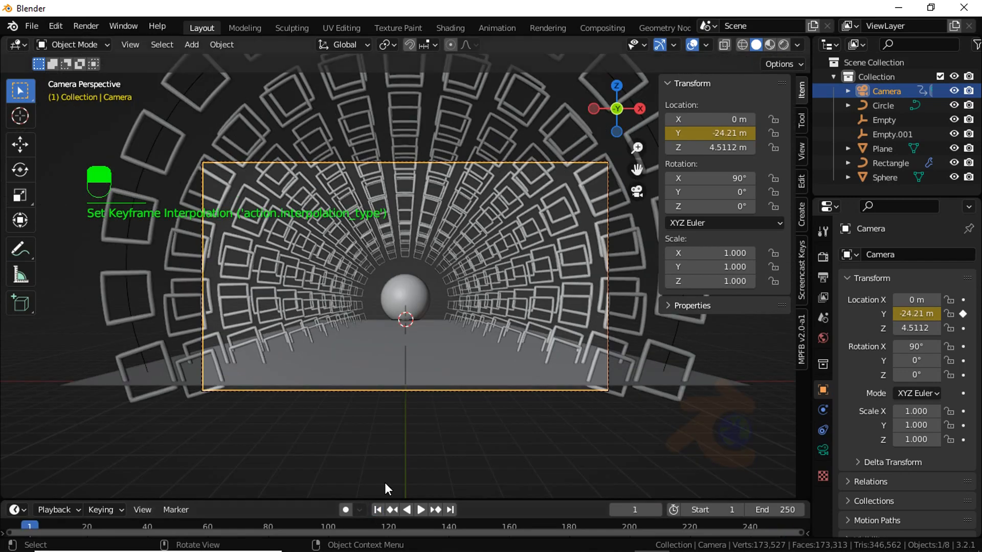
key(space)
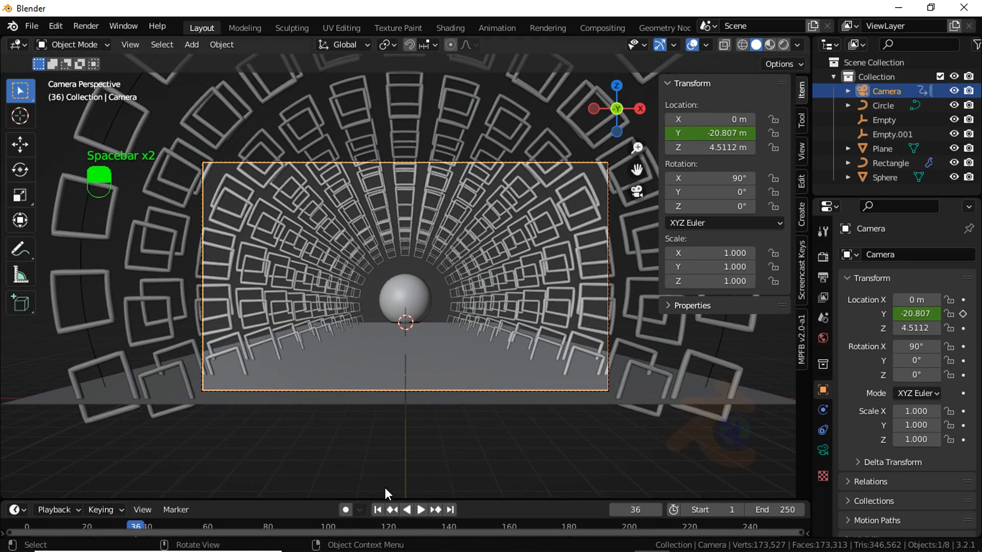
- Move the floor plane's near edge along Y toward the camera, making the plane about 39.7 m long
click(389, 381)
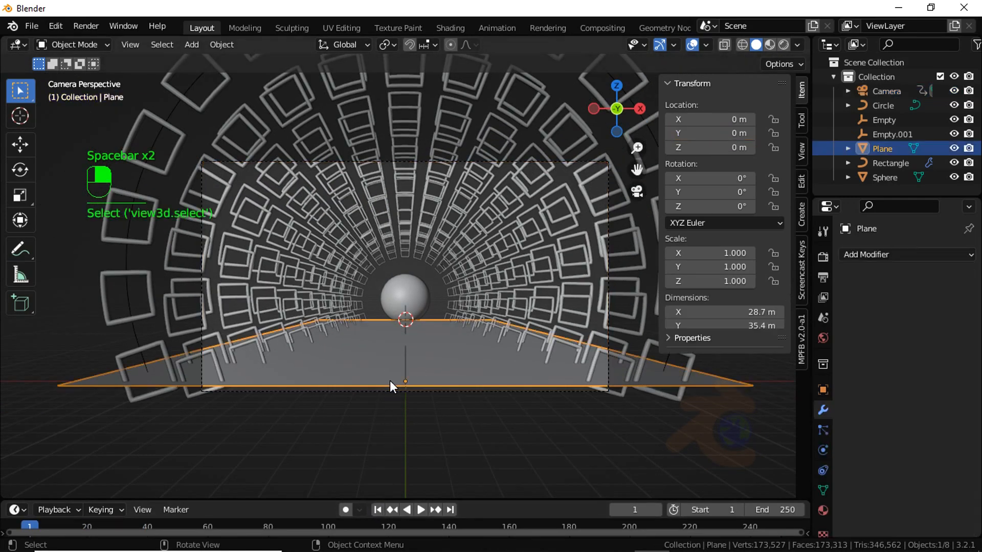
key(Tab)
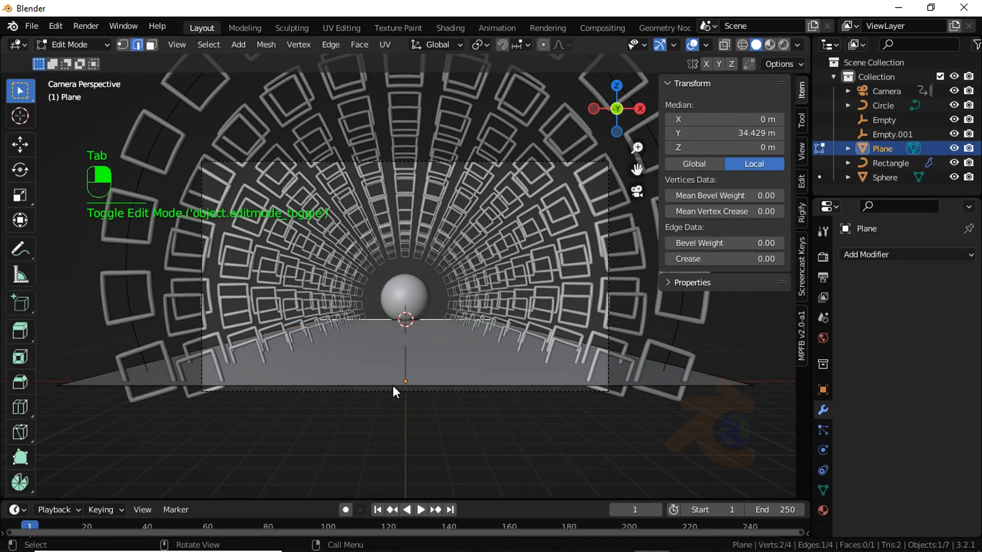
click(394, 386)
key(g)
key(y)
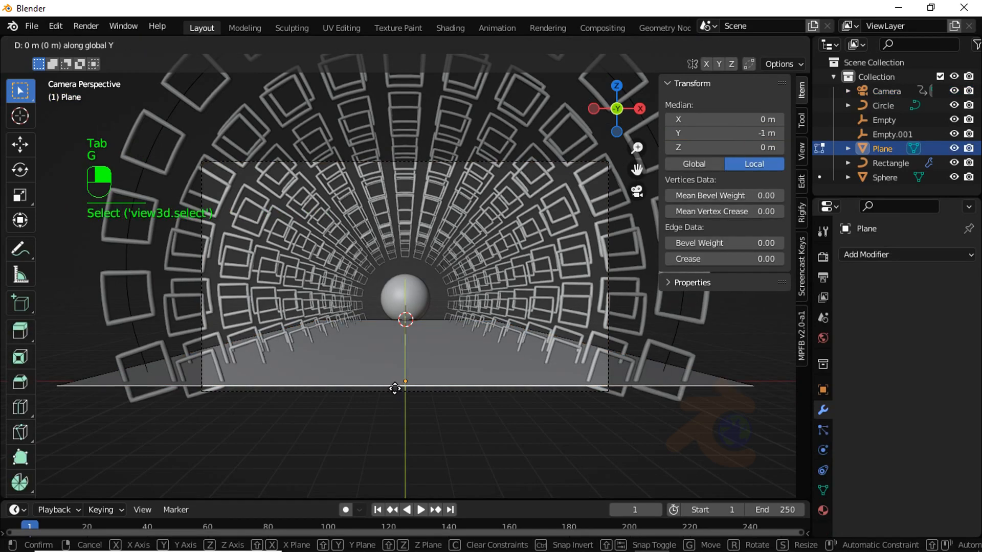
click(409, 362)
key(Tab)
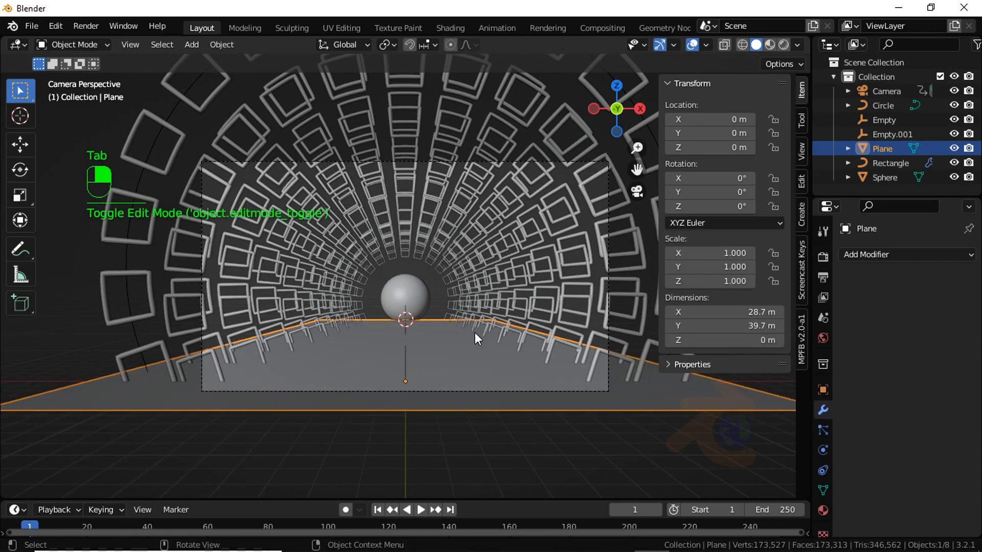
key(g)
key(z)
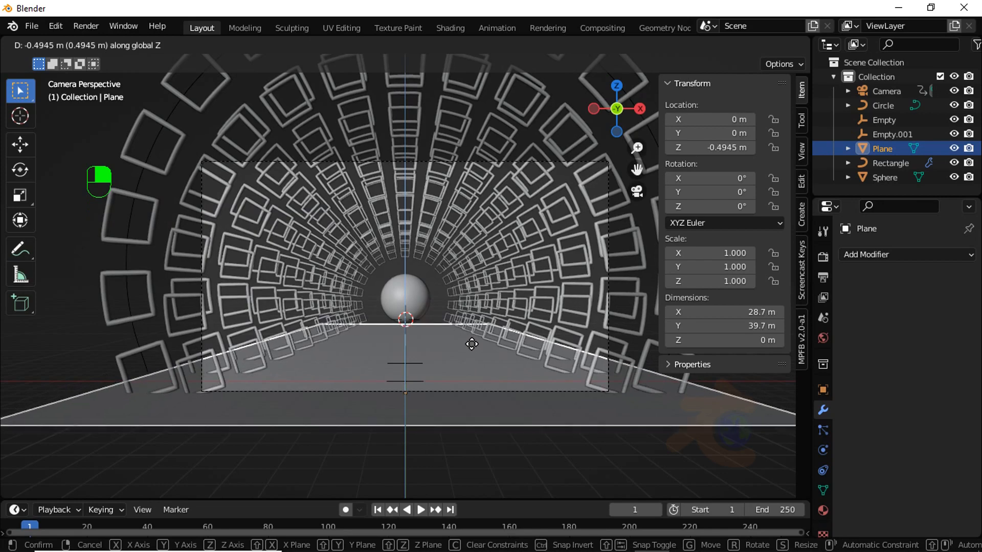
right_click(471, 344)
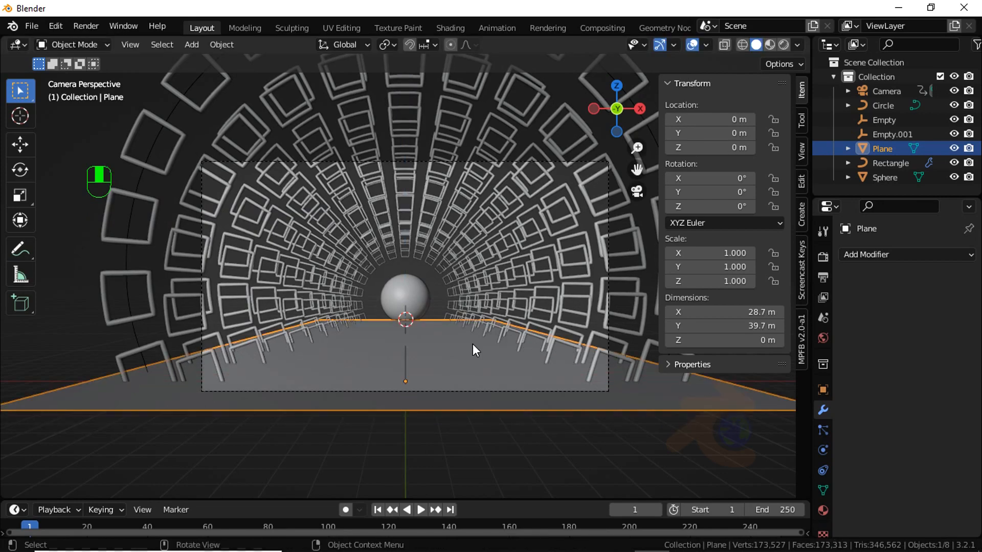
- Deselect the floor plane and enable Bloom and Screen Space Reflections in the Eevee render settings
click(470, 461)
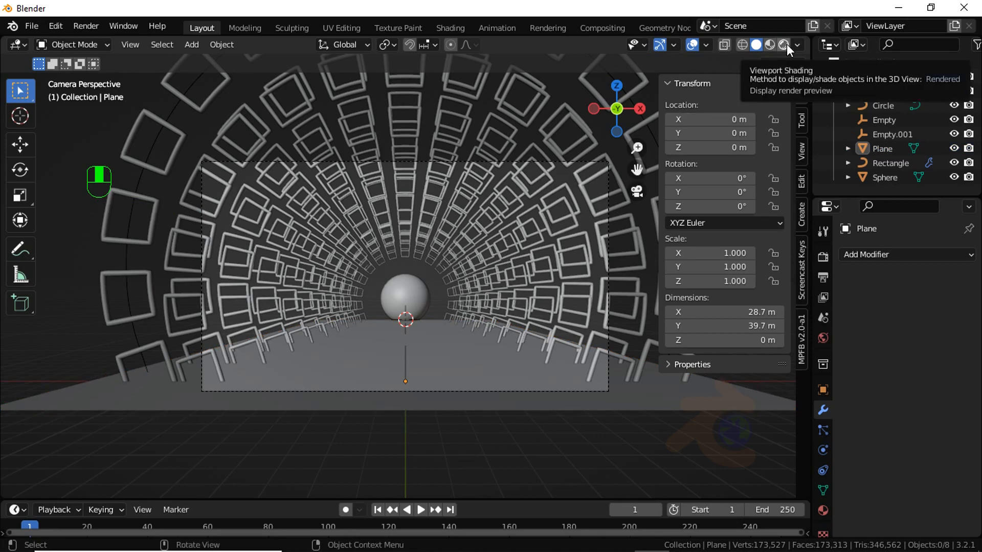
click(822, 256)
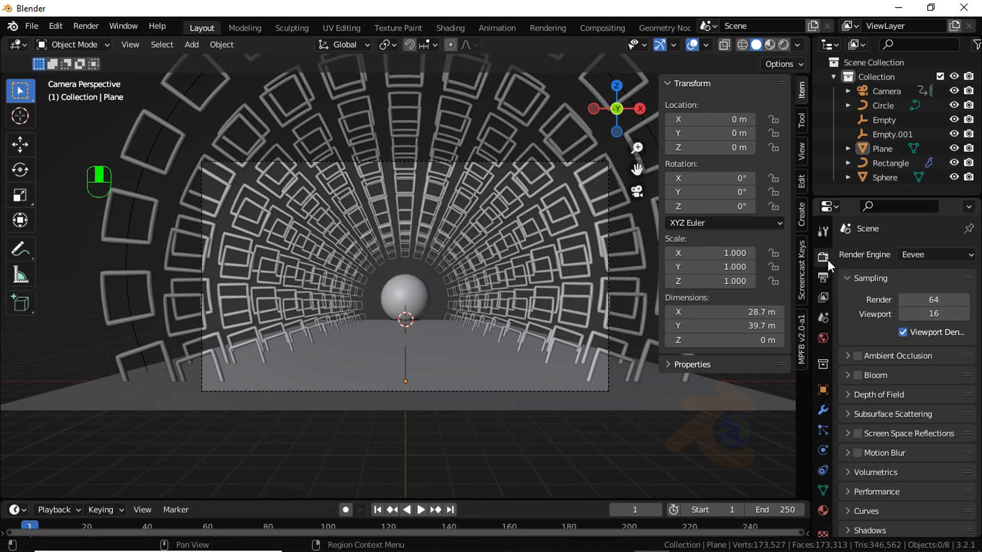
click(858, 375)
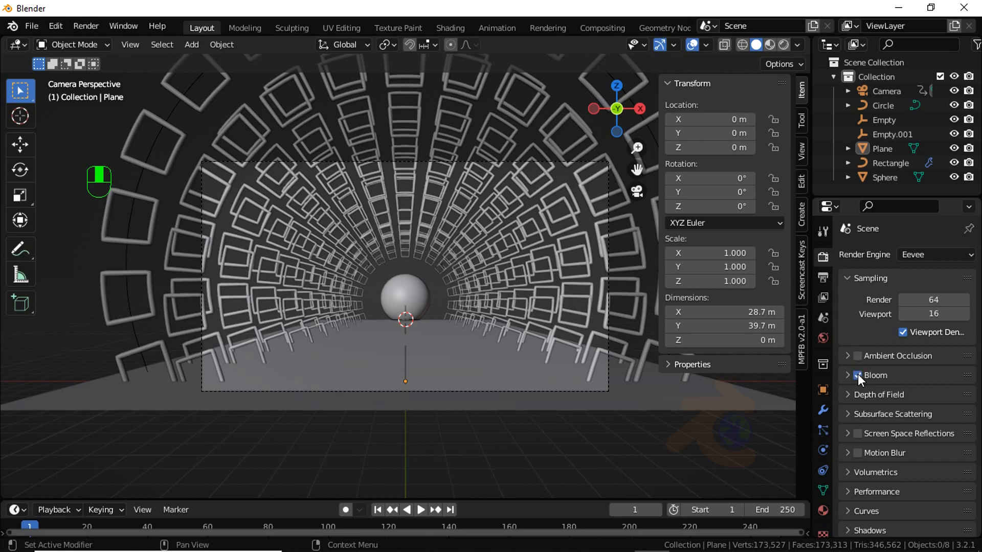
click(858, 434)
- Set the colour management view transform to Standard and the look to Very High Contrast
scroll(894, 403, down, 5)
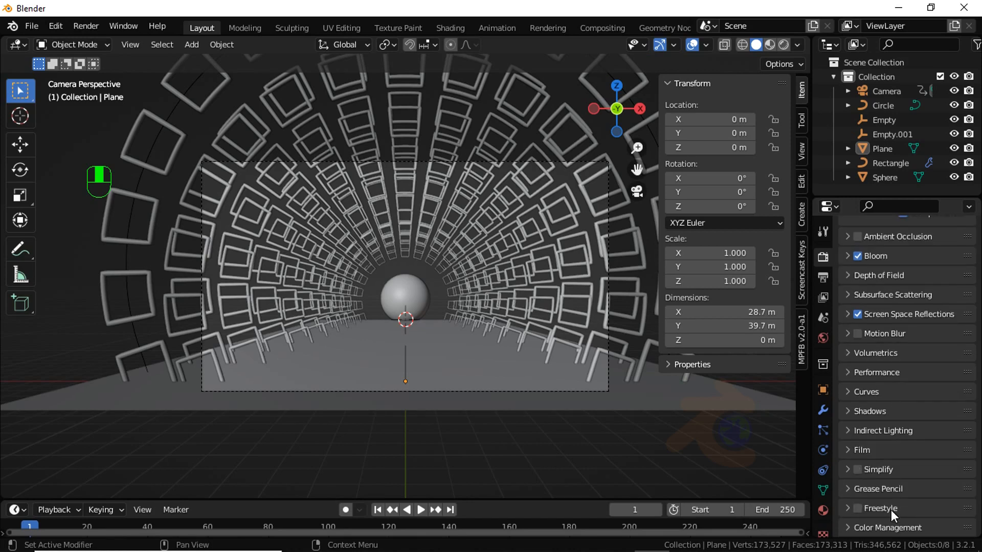
click(886, 526)
scroll(905, 492, down, 5)
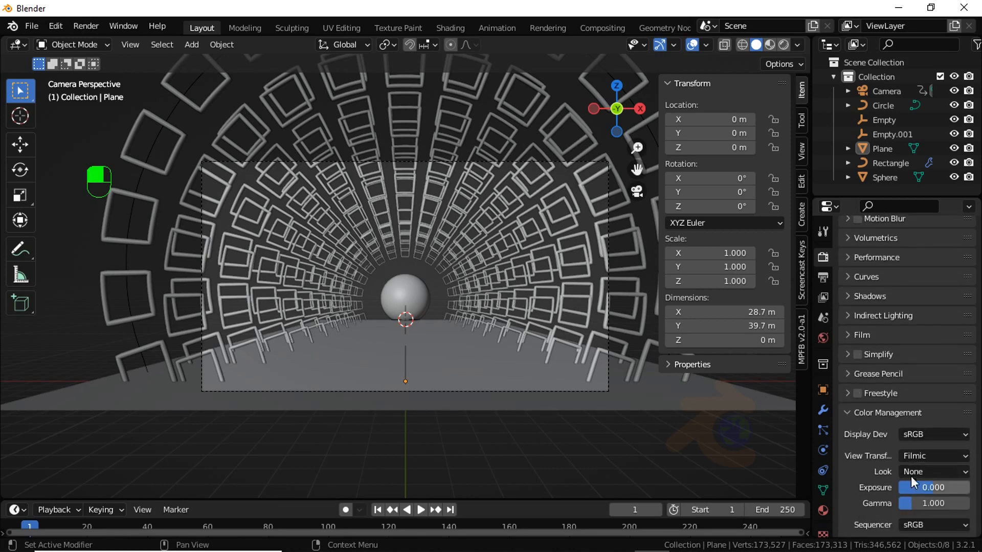
click(918, 455)
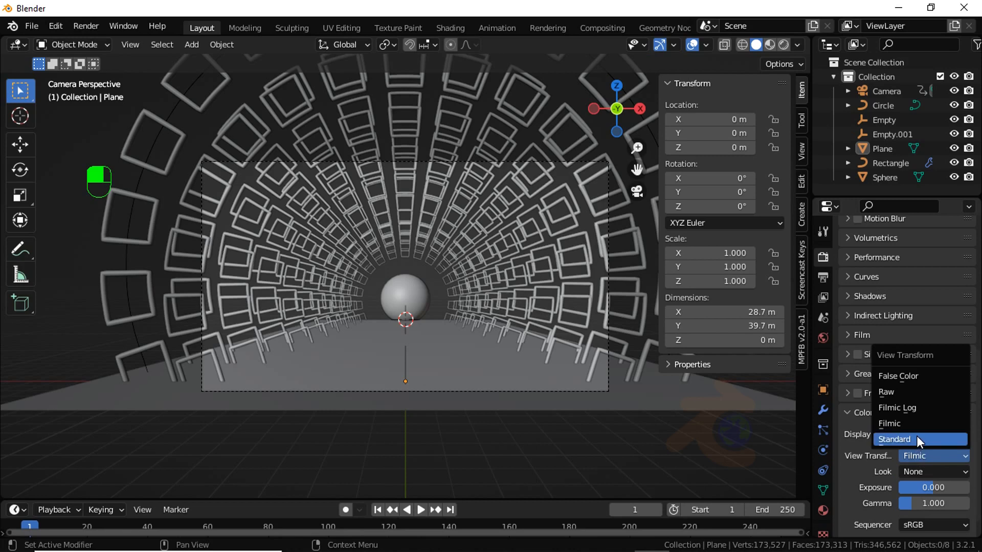
click(916, 439)
click(922, 473)
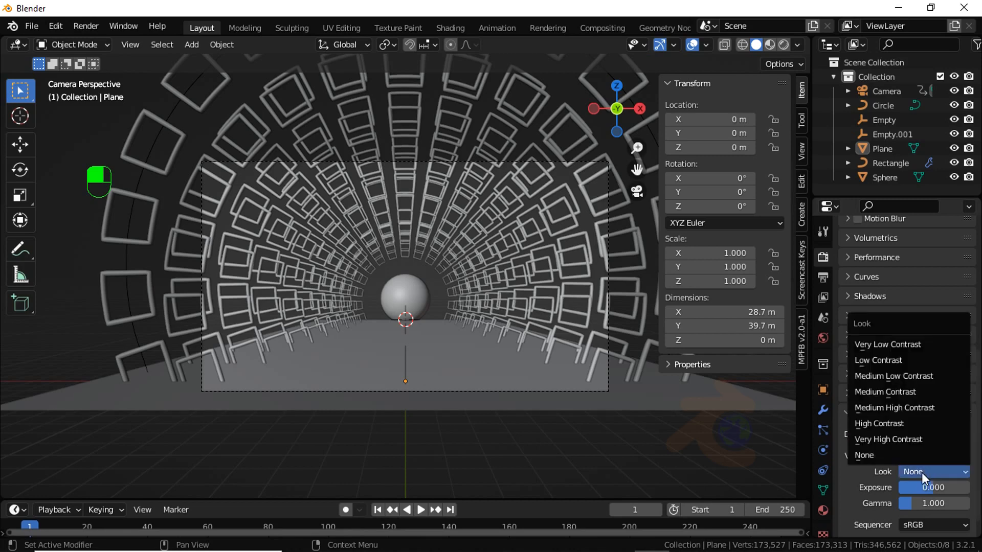
click(903, 439)
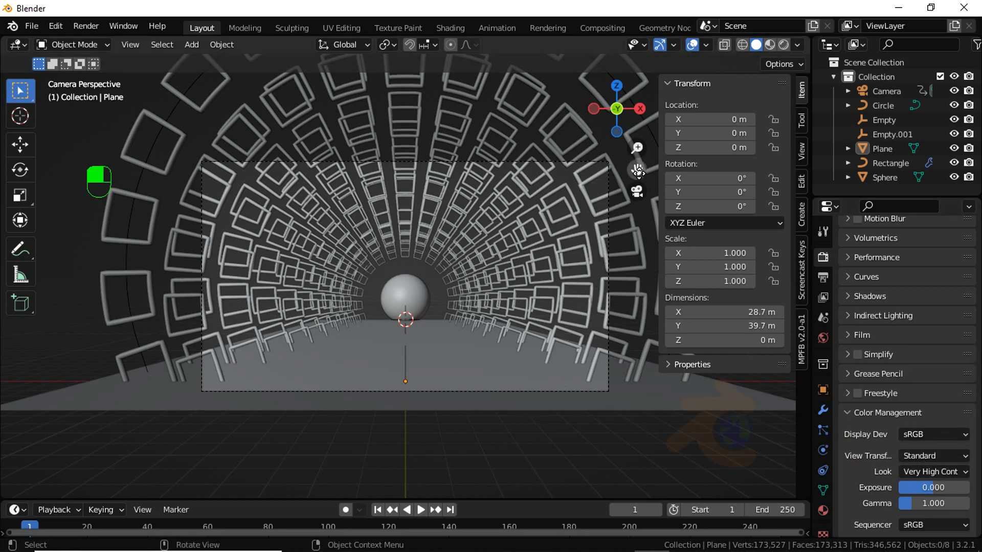
- Show the viewport in rendered shading and create a new material for the Rectangle arches
click(784, 44)
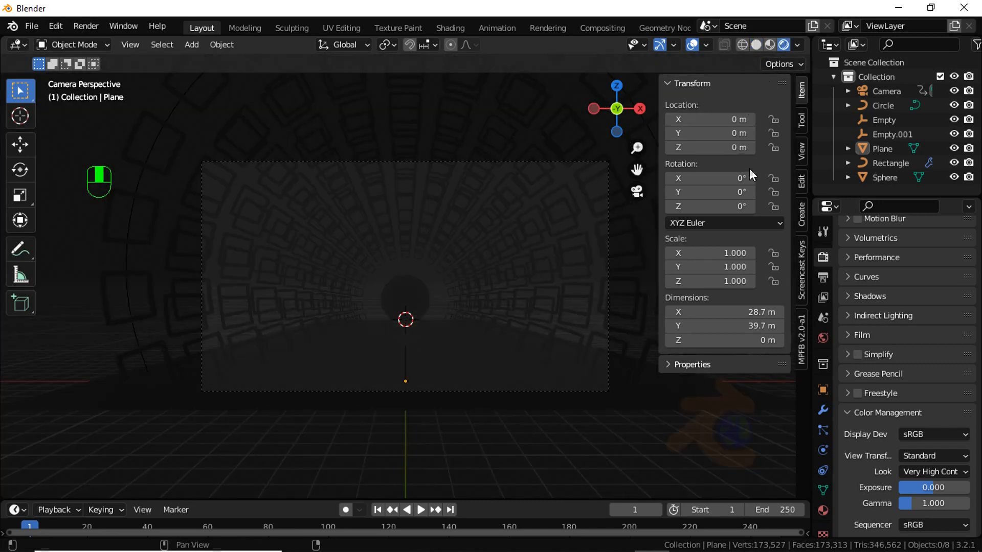
click(885, 165)
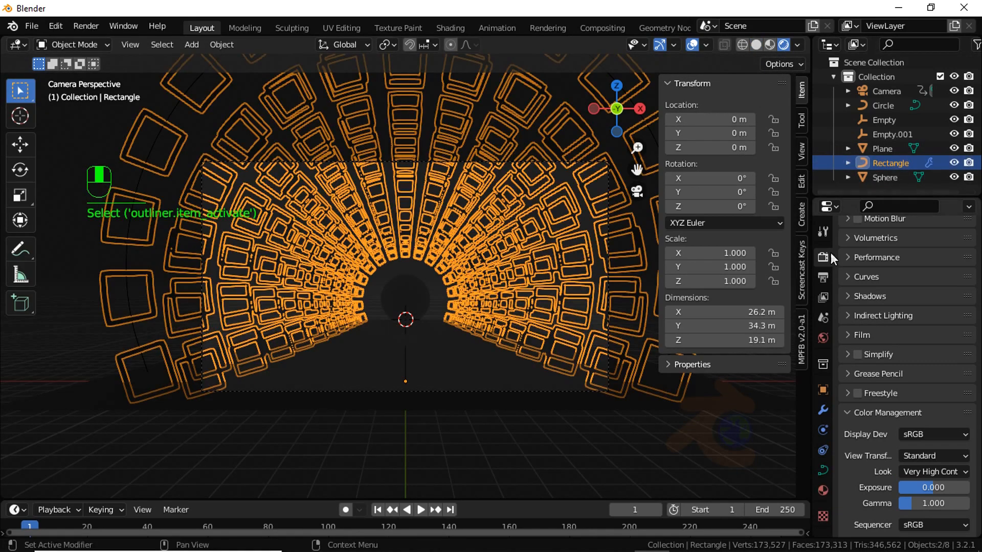
click(824, 491)
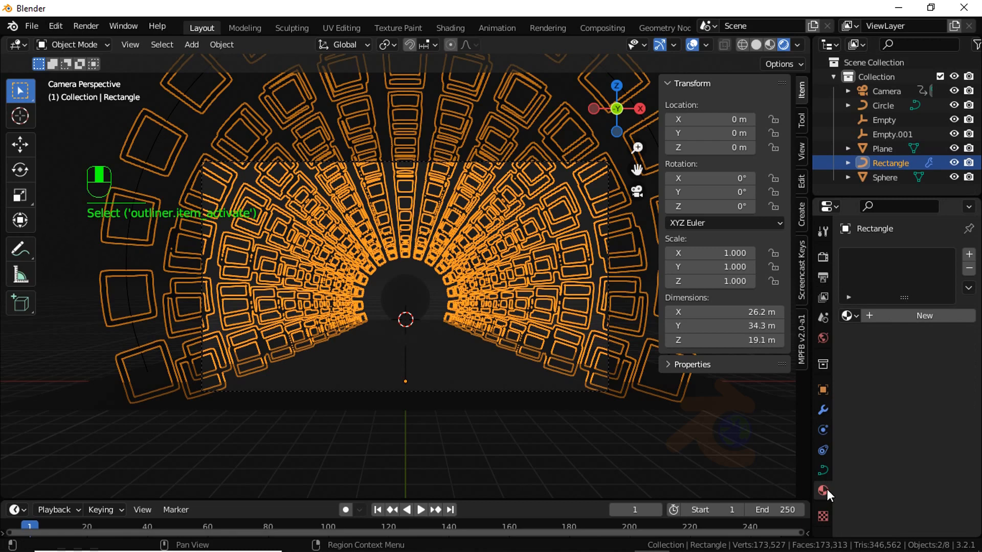
click(894, 317)
- Set the arch material's emission colour to golden yellow, with hue 0.099, saturation 0.964 and value 1.000
scroll(923, 378, down, 8)
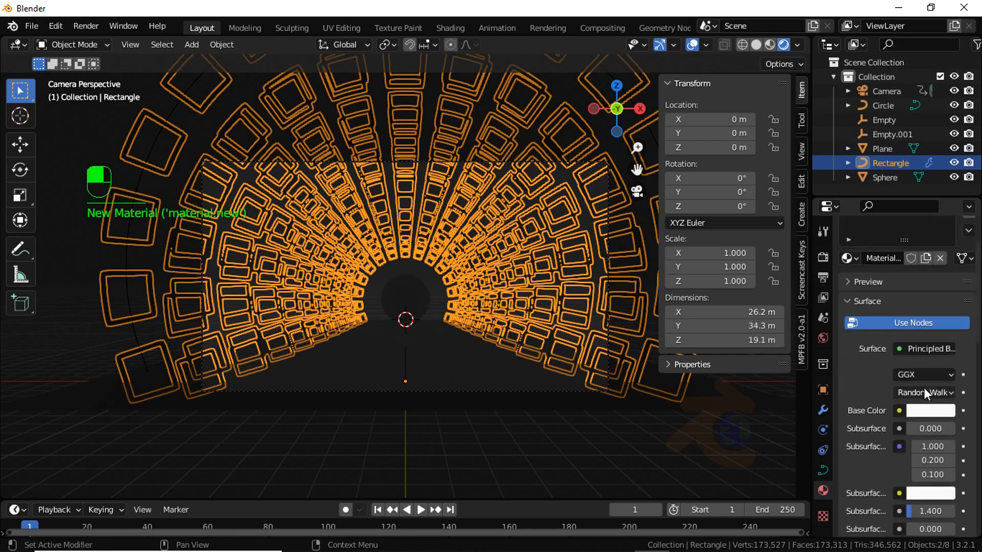
scroll(923, 387, down, 8)
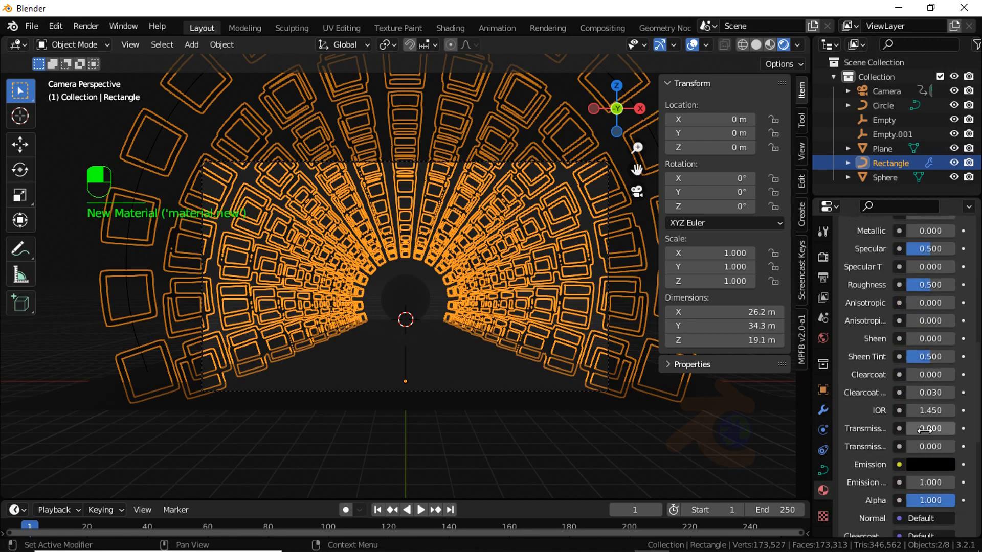
click(931, 465)
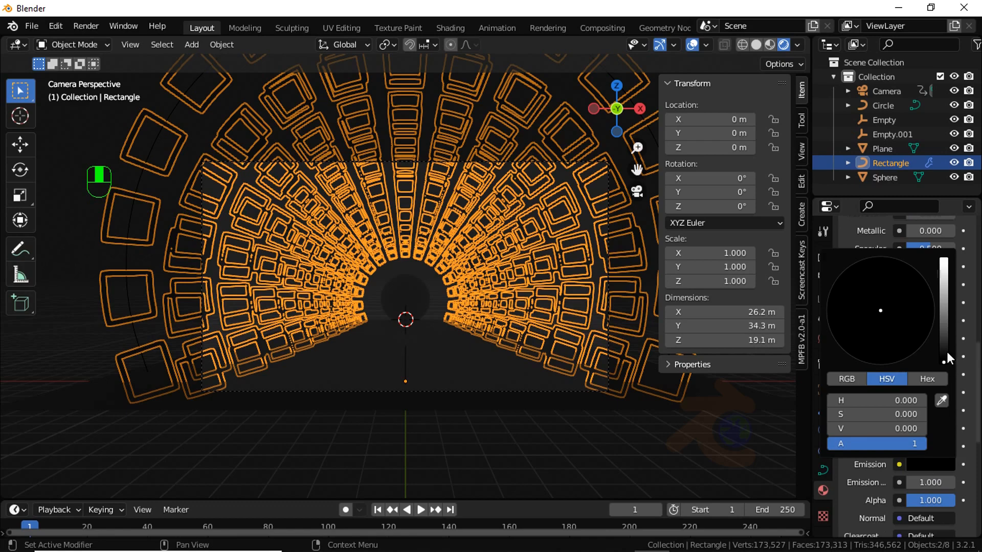
drag(946, 350, 936, 241)
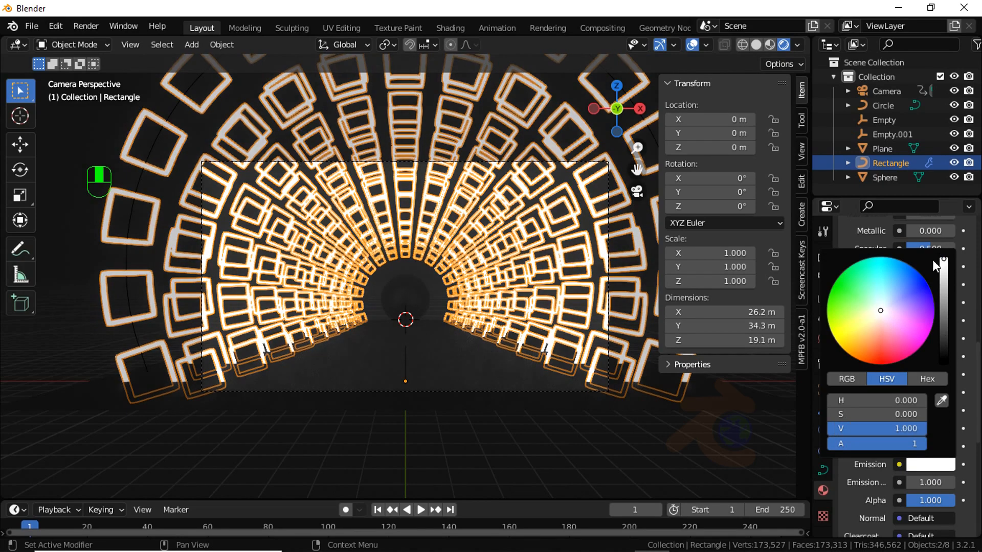
click(854, 342)
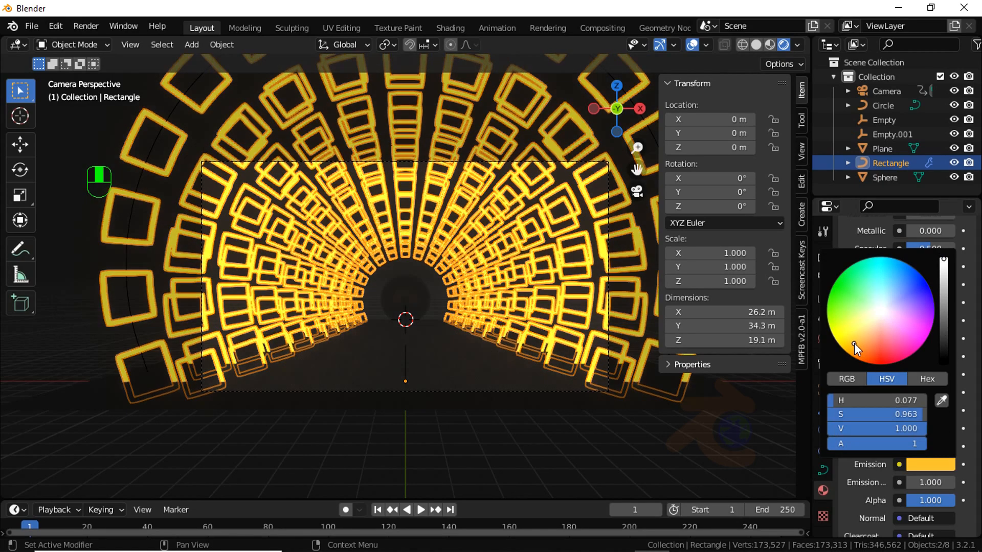
drag(854, 342, 850, 340)
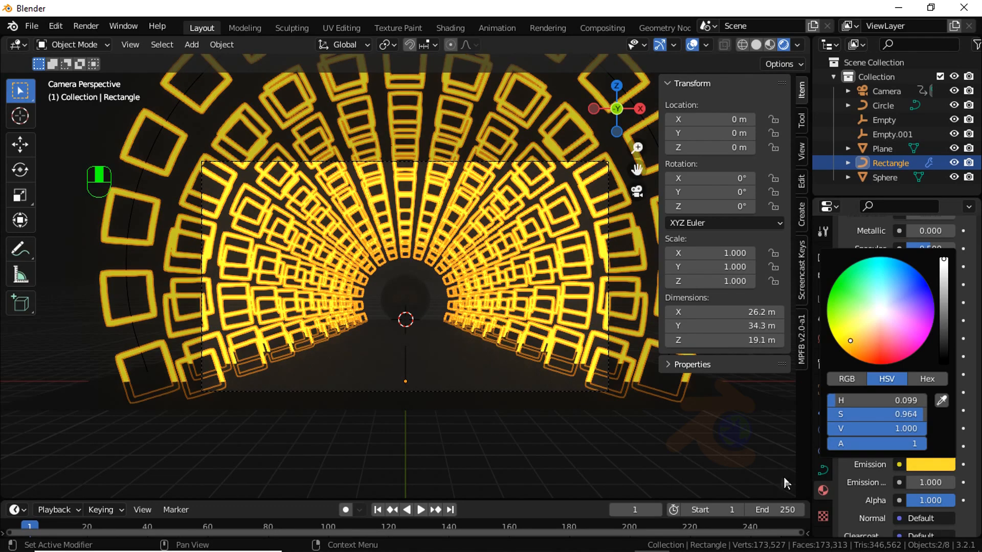
- Set the arch material's emission strength to 5
drag(928, 480, 957, 473)
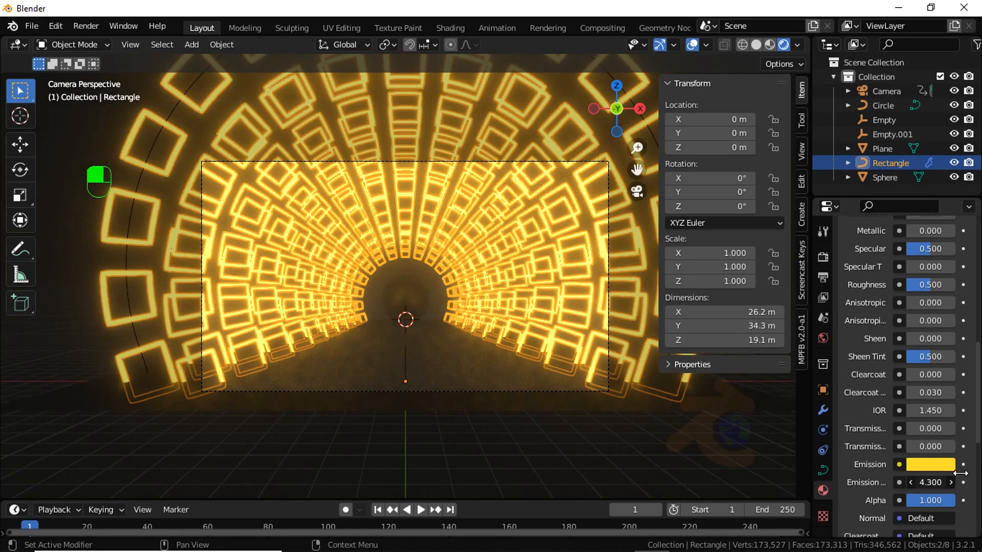
click(928, 481)
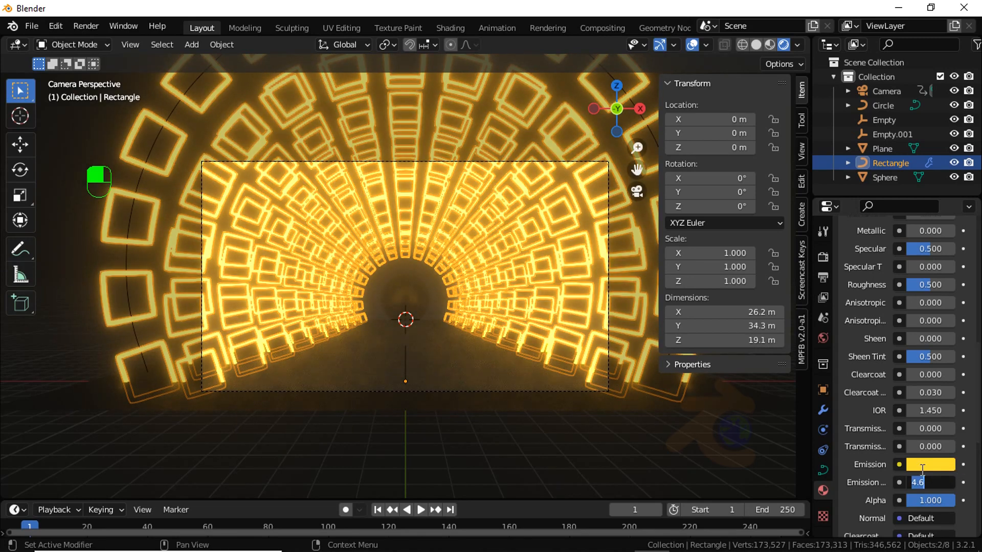
text(5)
key(Return)
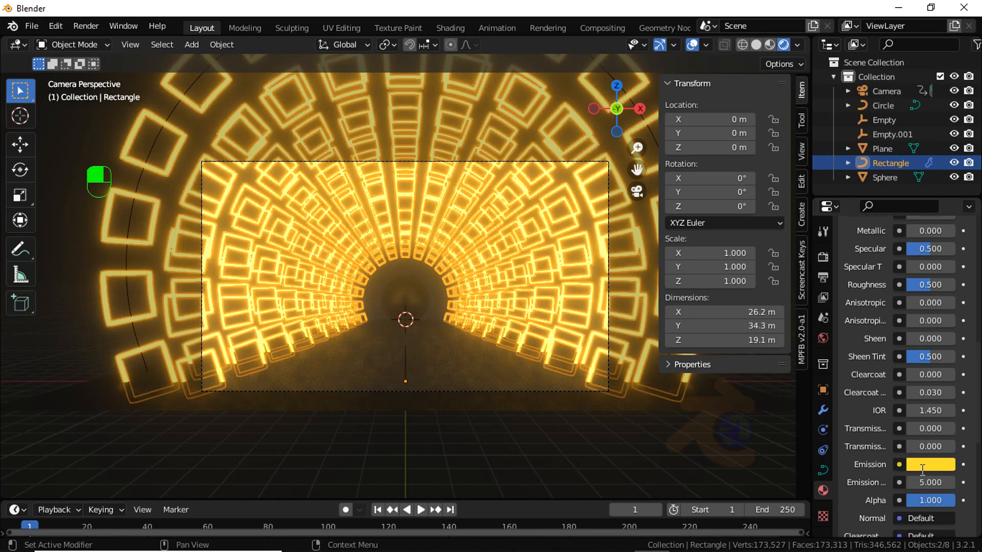
- Darken the world background colour to pure black and check the arches against it
click(824, 338)
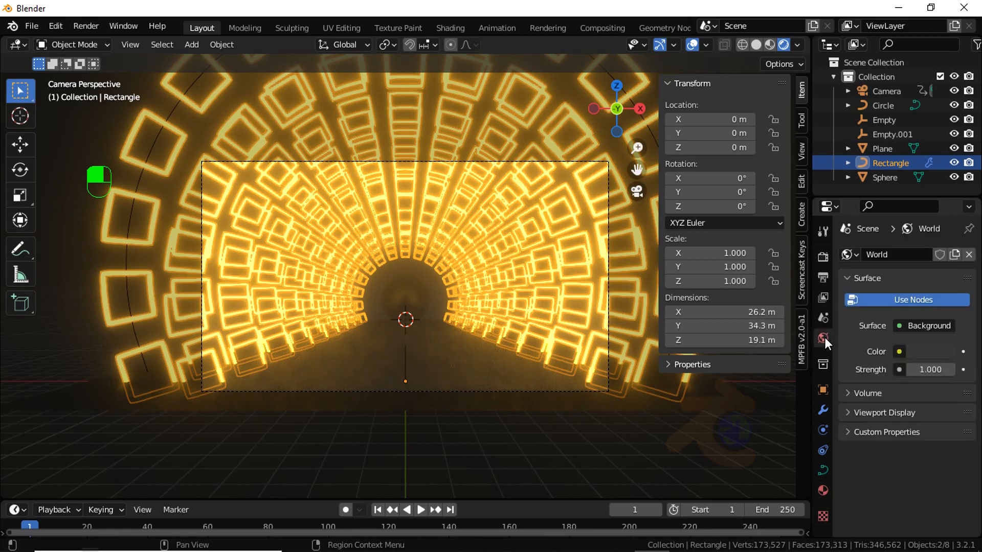
click(917, 351)
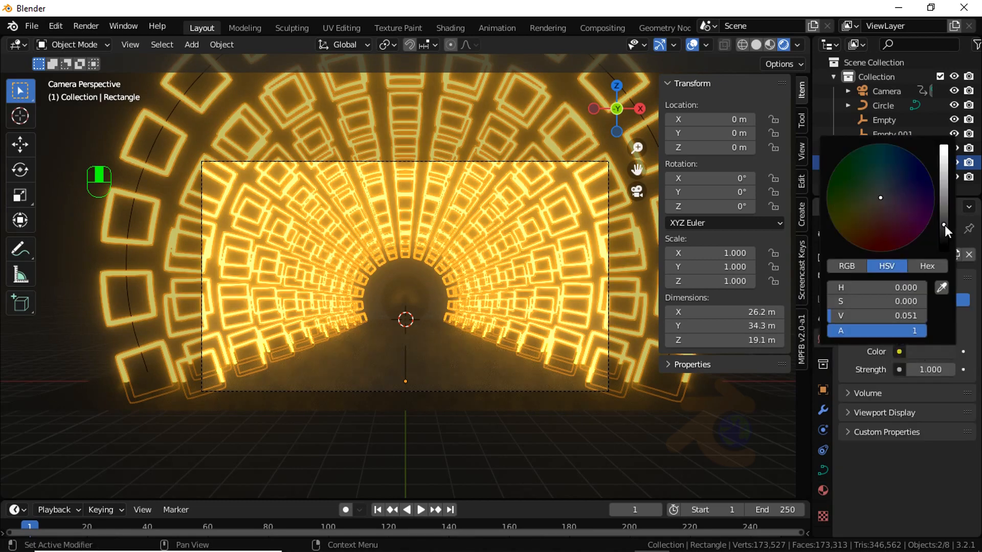
drag(944, 225, 949, 259)
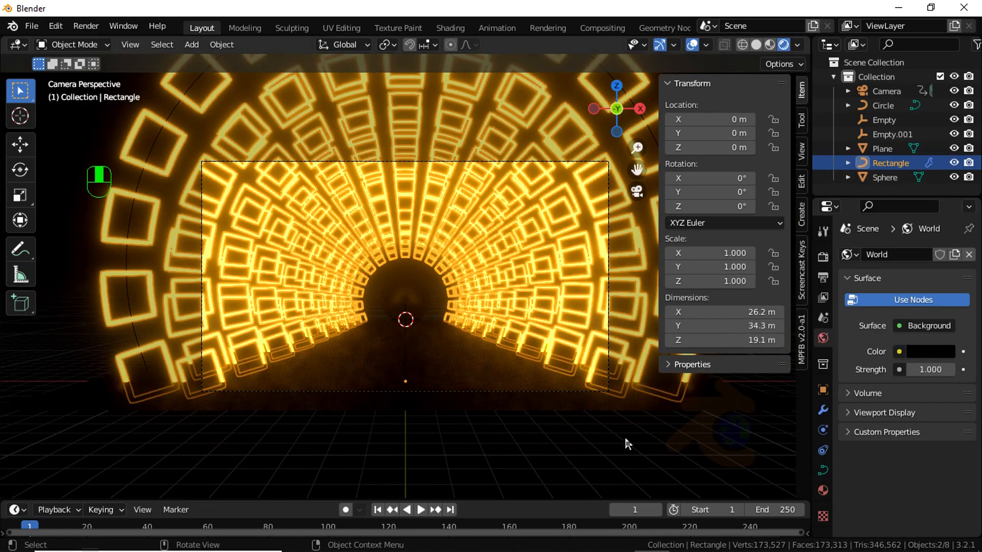
click(608, 463)
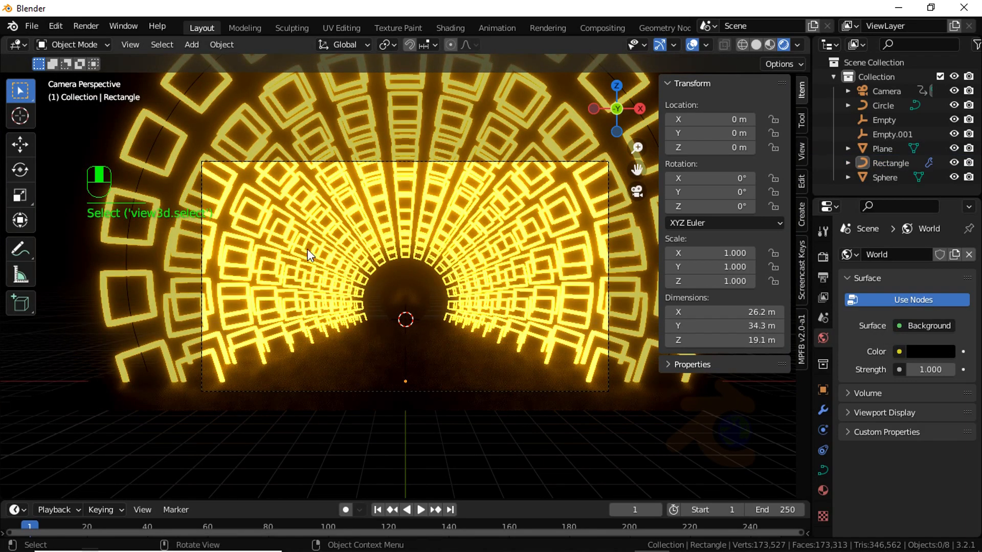
click(475, 225)
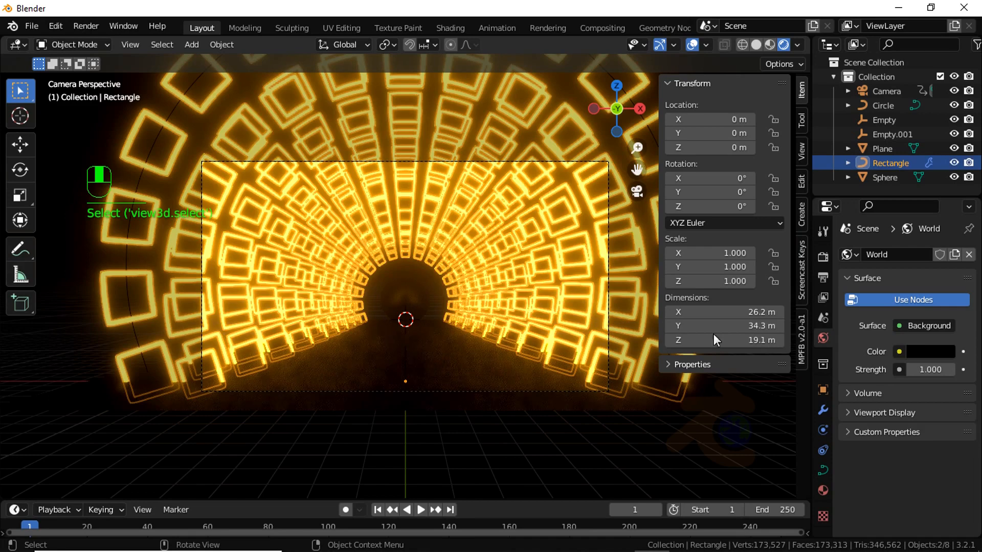
- Halve the Eevee Bloom radius to 3.25 and check the glow around the arches
click(822, 278)
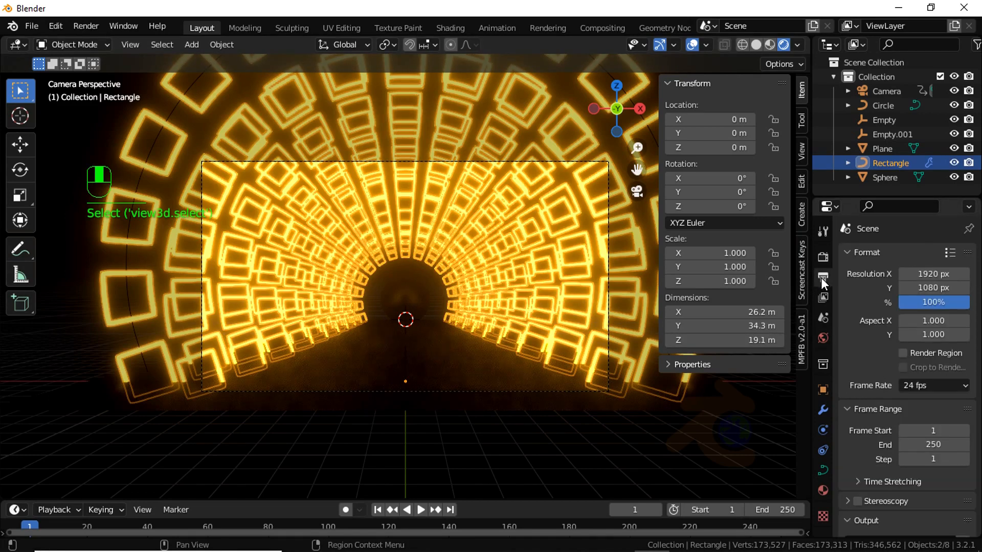
click(823, 296)
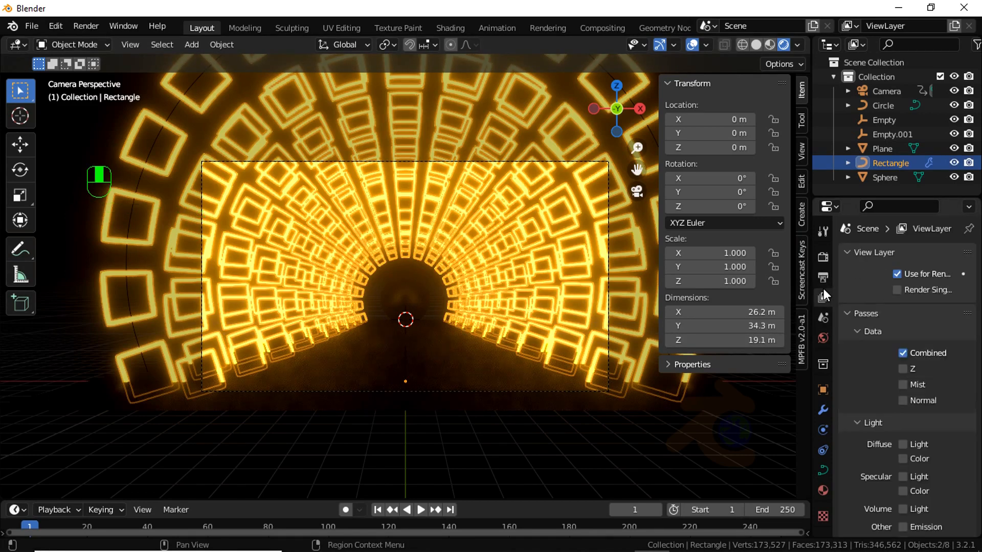
click(821, 257)
click(849, 371)
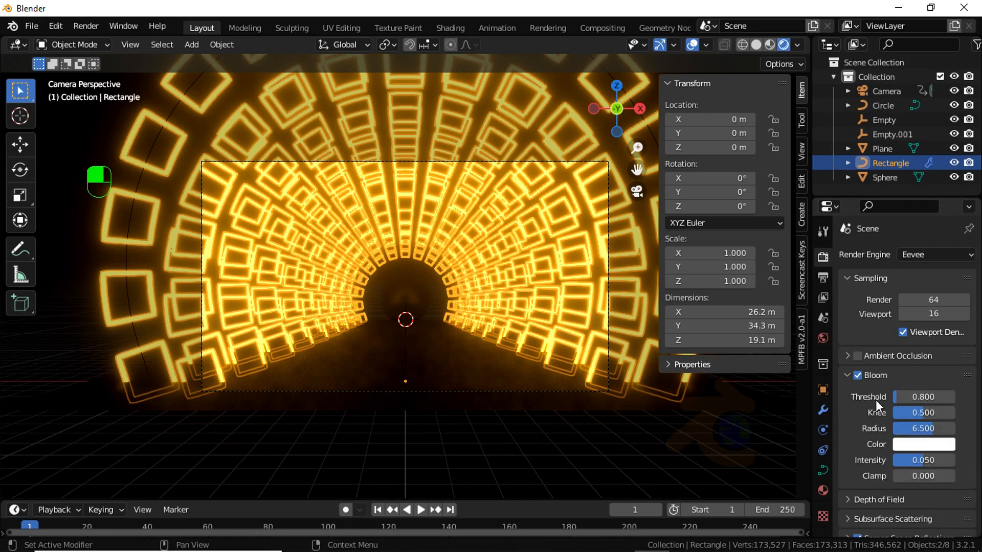
scroll(876, 401, down, 1)
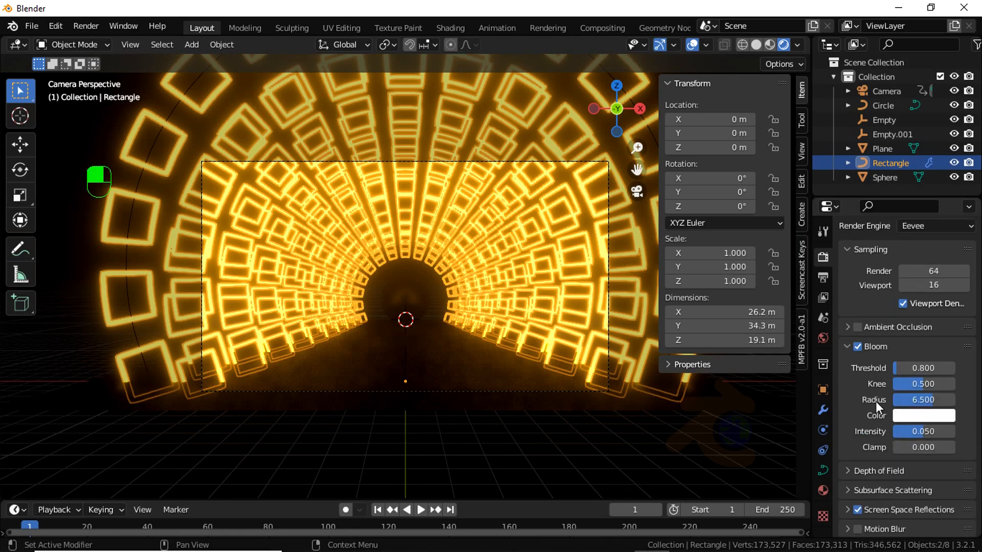
click(940, 401)
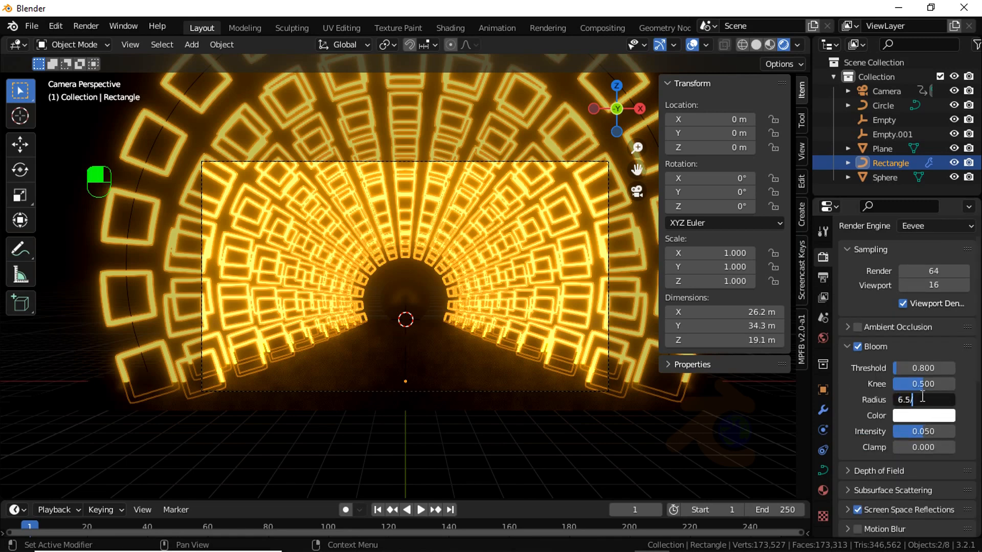
text(/2)
key(Return)
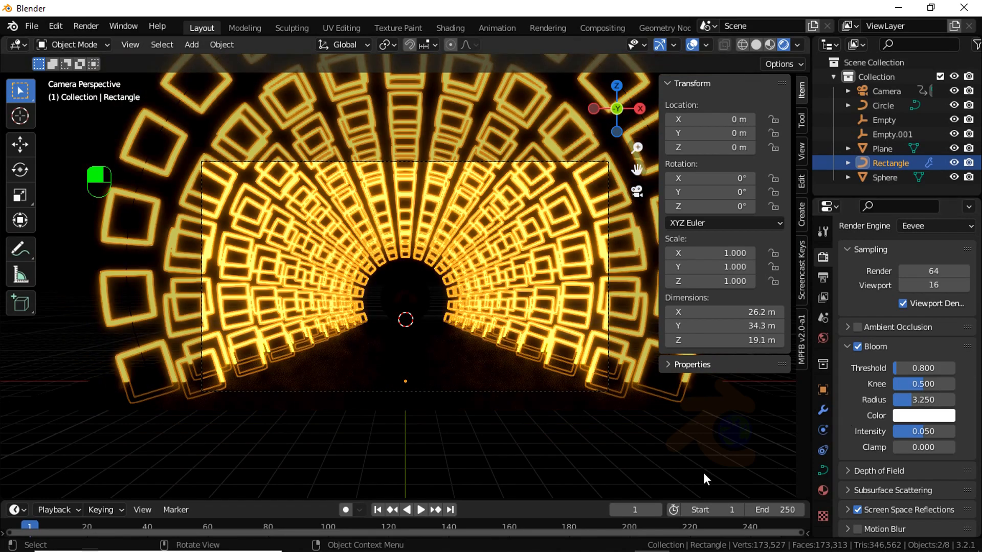
click(621, 466)
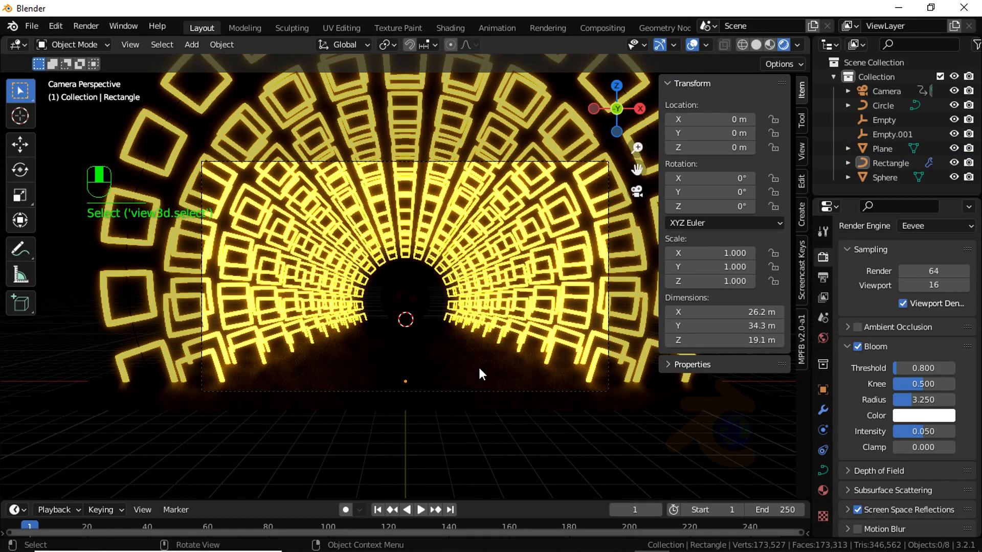
click(505, 319)
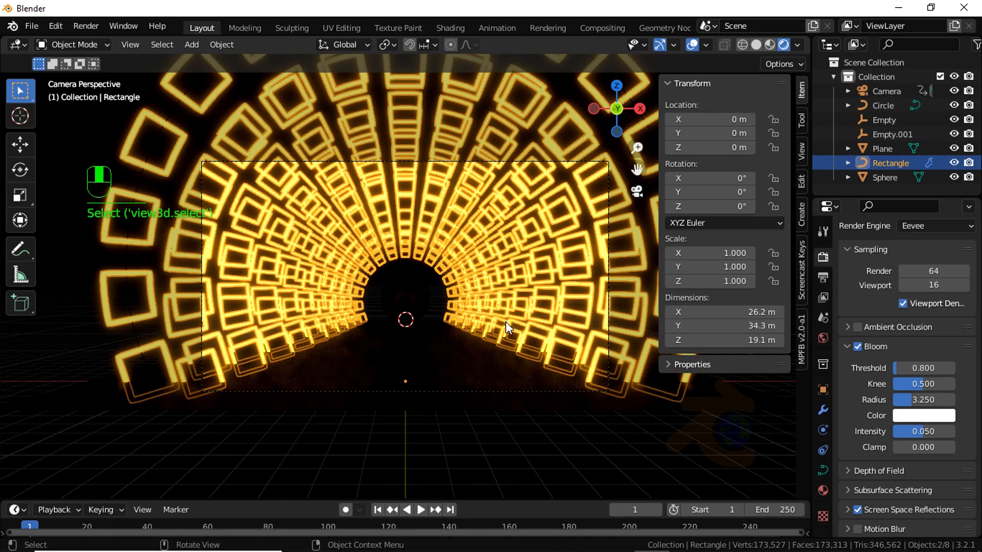
- Set the arch material's emission strength to 3.4 and its emission colour to orange, with hue 0.068, saturation 0.977 and value 1.000
scroll(880, 454, down, 7)
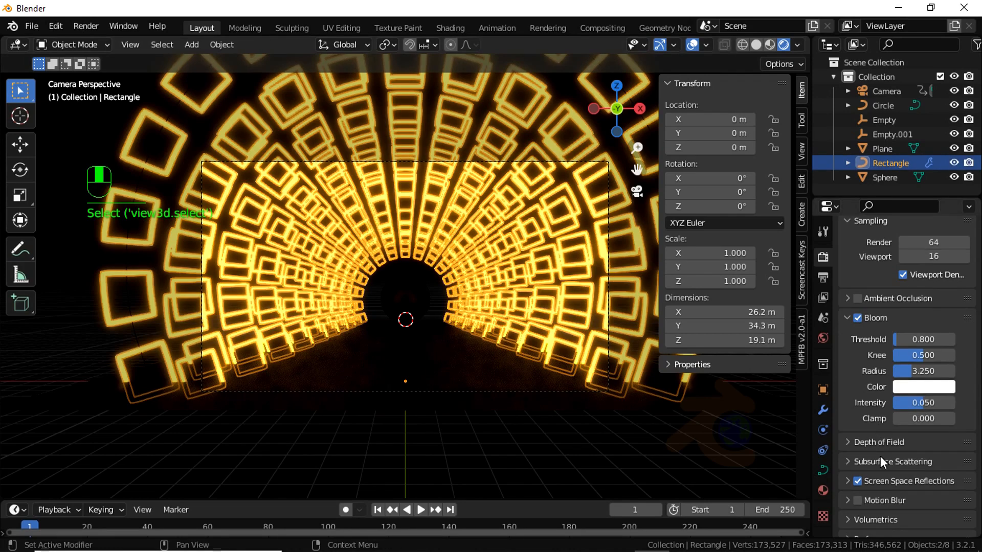
click(821, 489)
scroll(915, 458, down, 7)
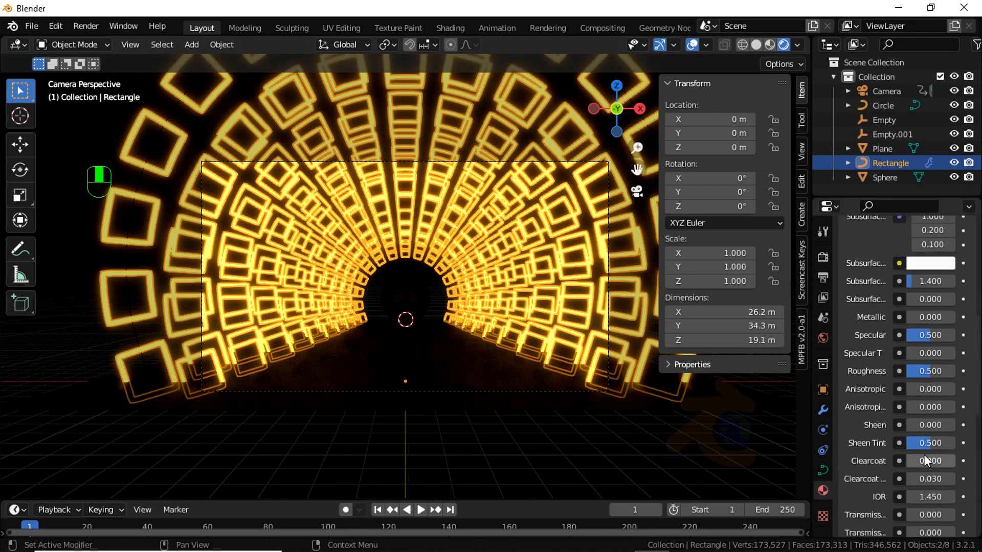
click(929, 476)
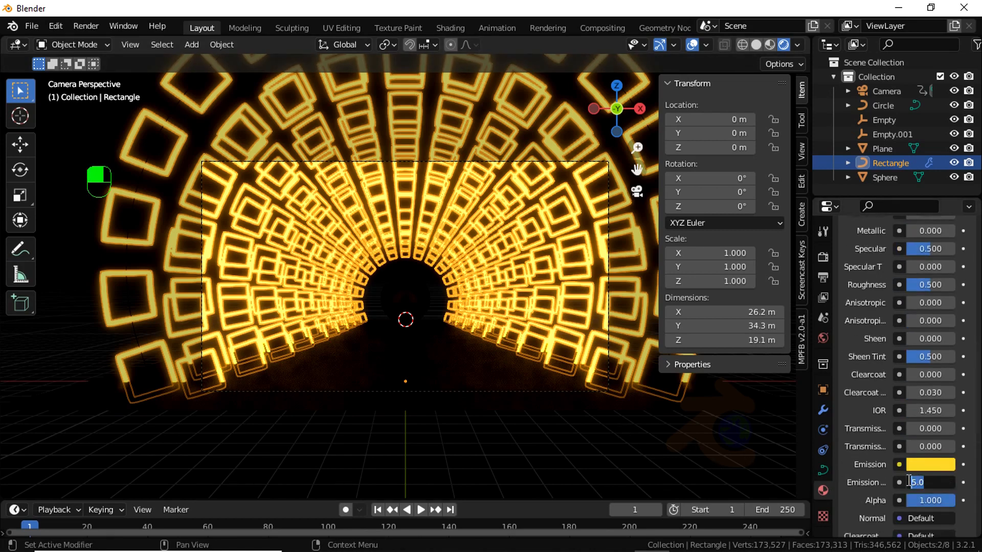
text(2.4)
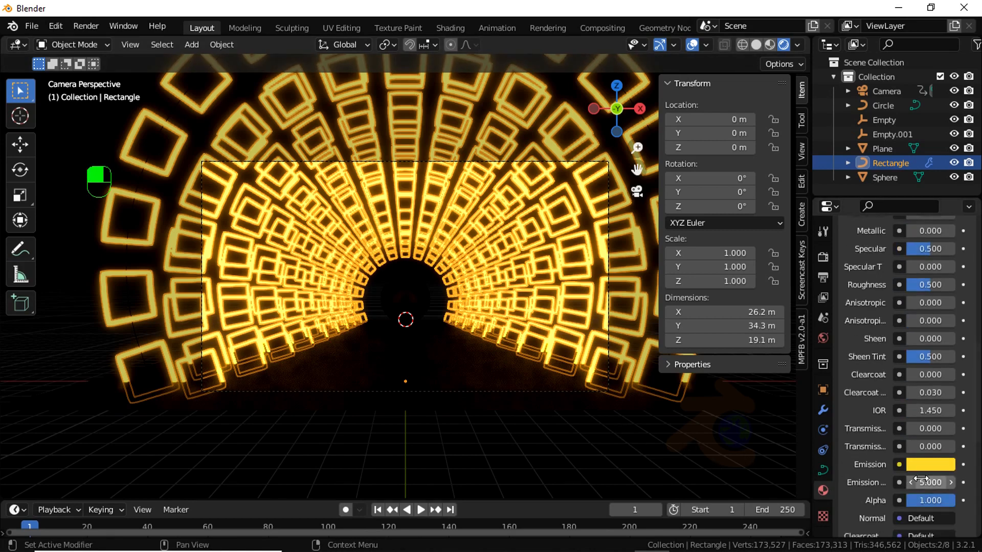
key(Return)
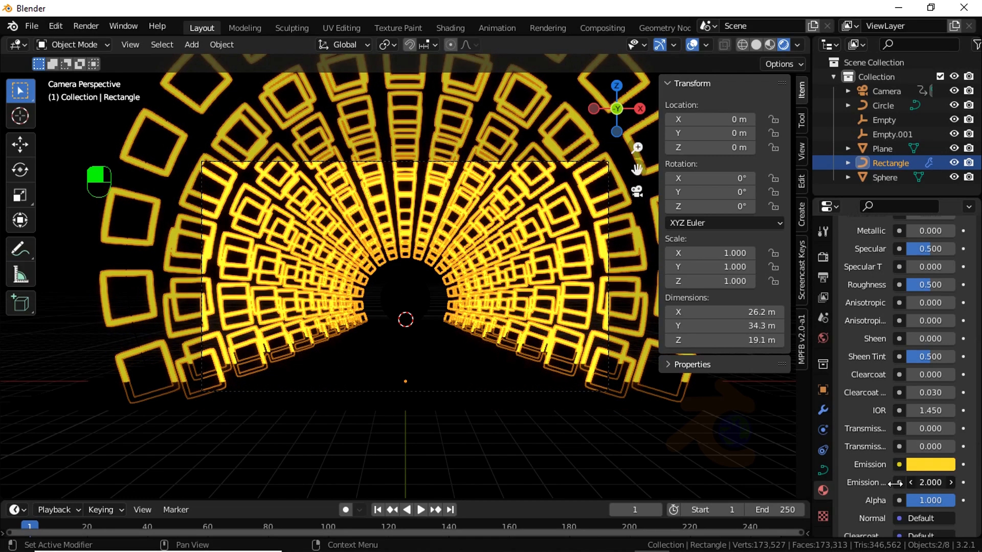
click(624, 438)
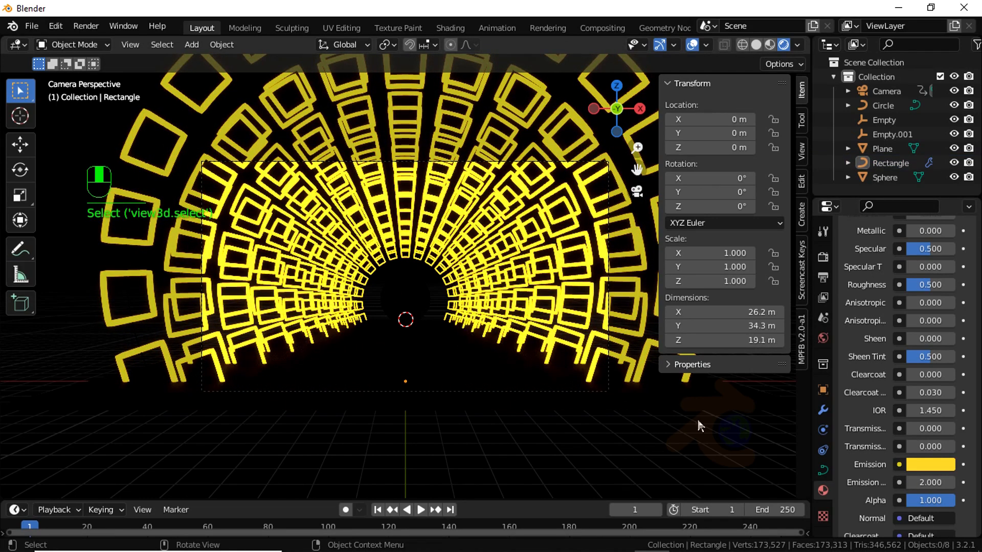
drag(925, 481, 936, 482)
click(931, 464)
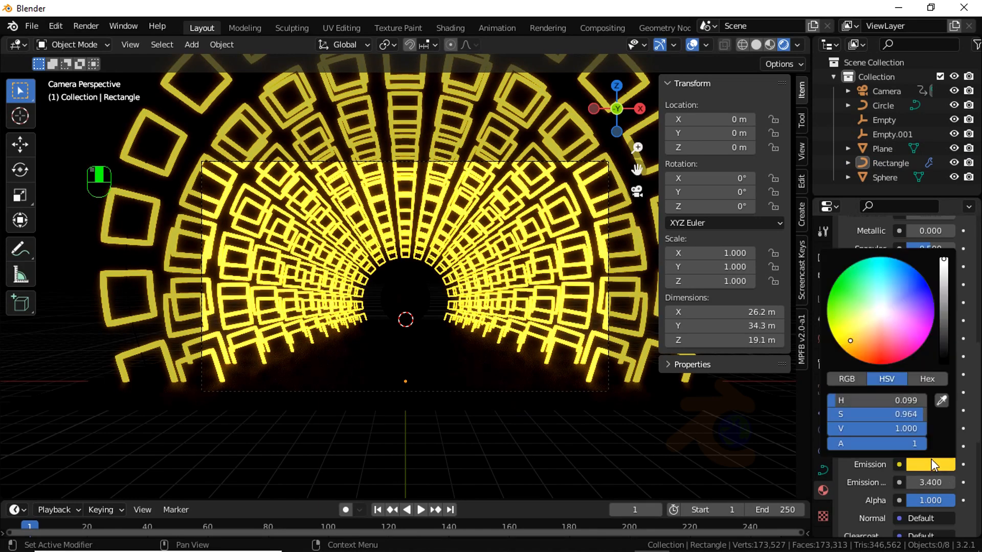
mouse_move(850, 343)
mouse_down()
mouse_move(861, 342)
mouse_move(848, 334)
mouse_move(854, 346)
mouse_up()
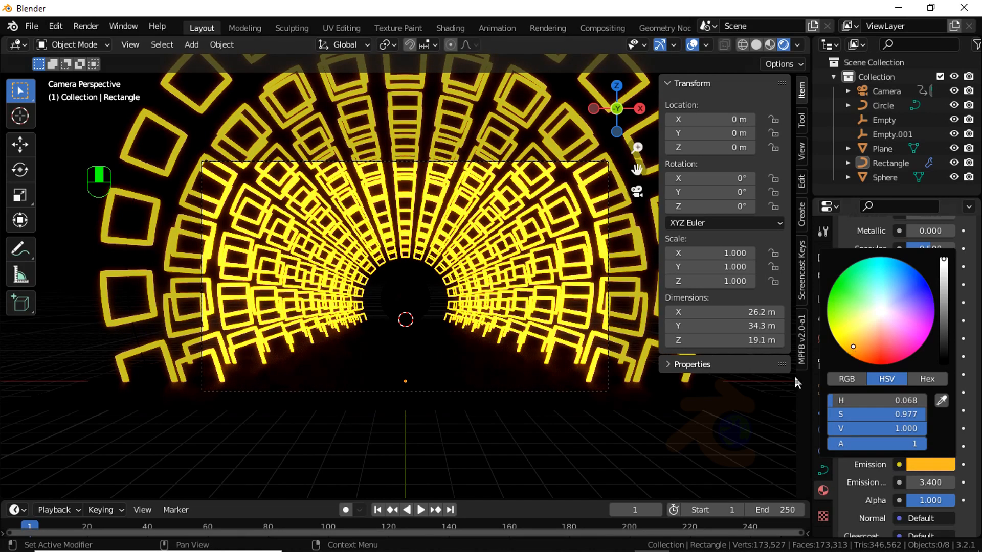
- Give the end sphere a new material with golden emission, hue 0.086, saturation 0.980, value 1.000, at strength 41.6
click(411, 303)
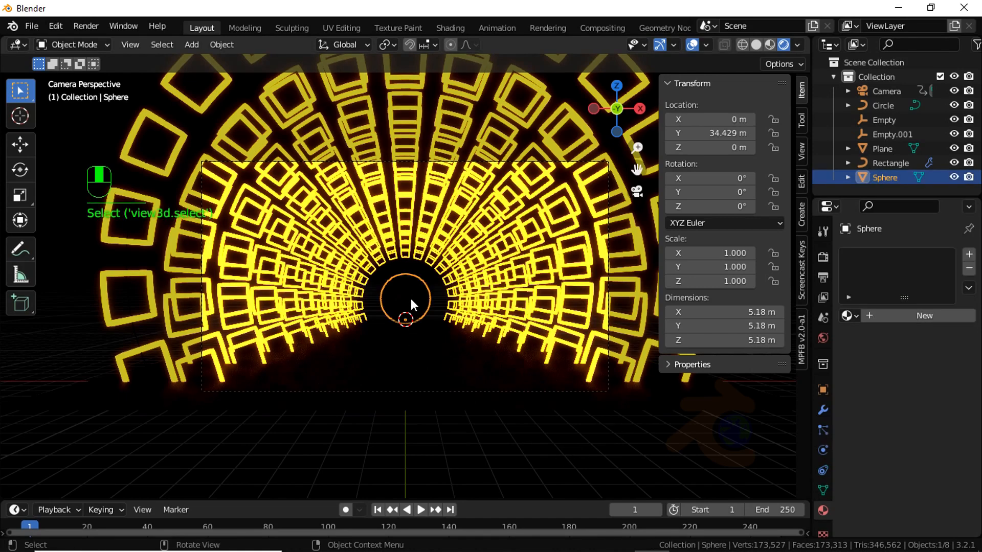
click(894, 314)
scroll(907, 357, down, 5)
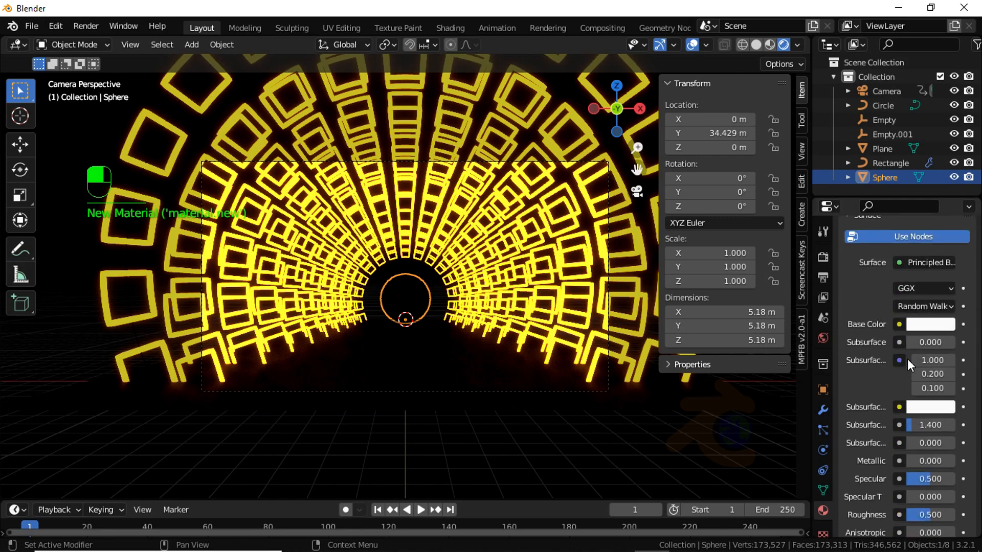
scroll(907, 359, down, 8)
click(932, 381)
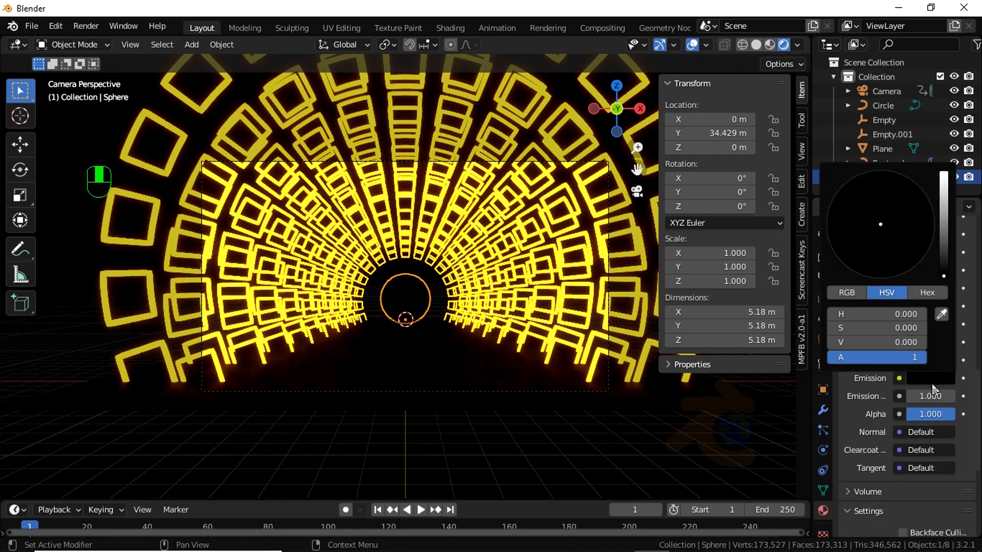
drag(944, 275, 940, 174)
click(851, 257)
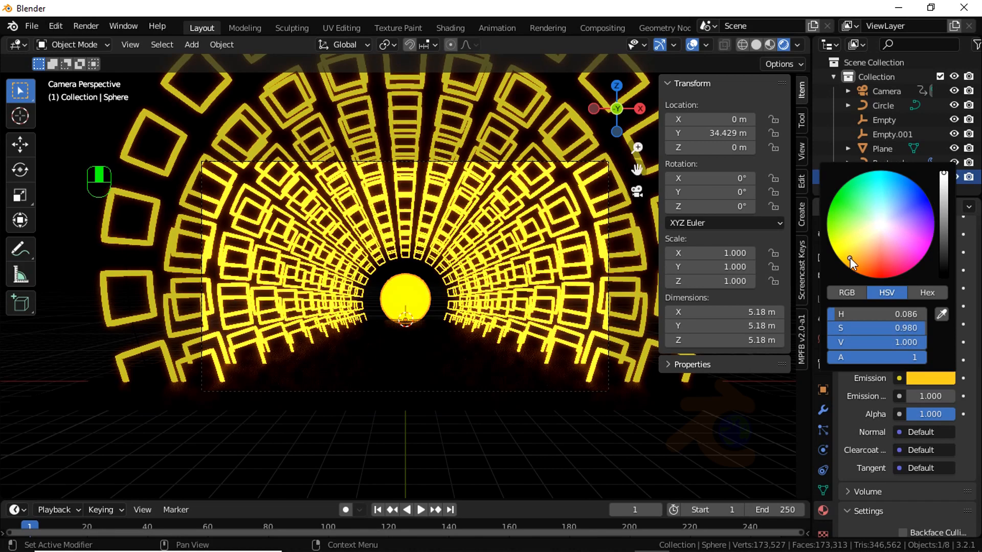
drag(925, 401, 242, 362)
click(565, 468)
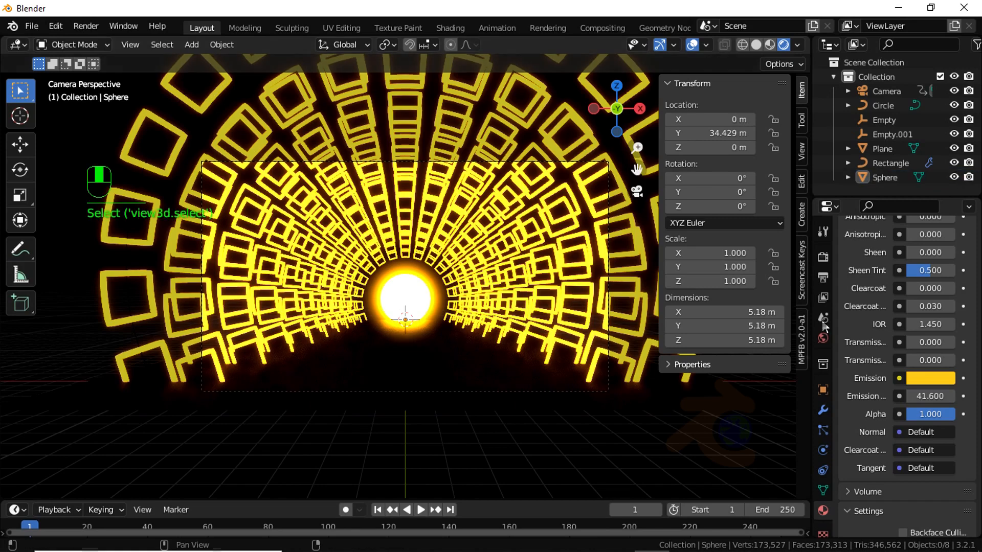
- Review the colour management look options and play the camera animation up to frame 90
click(824, 260)
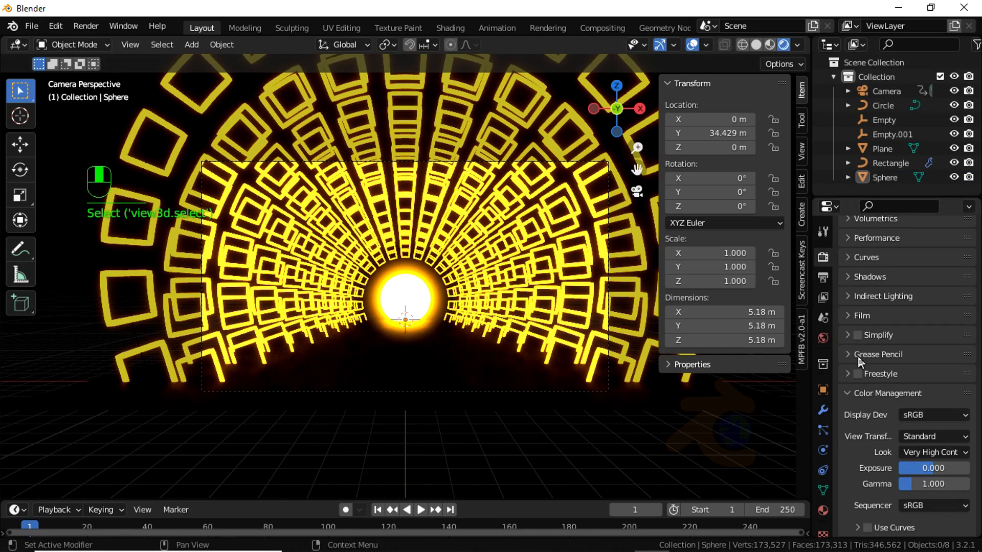
click(931, 453)
click(910, 417)
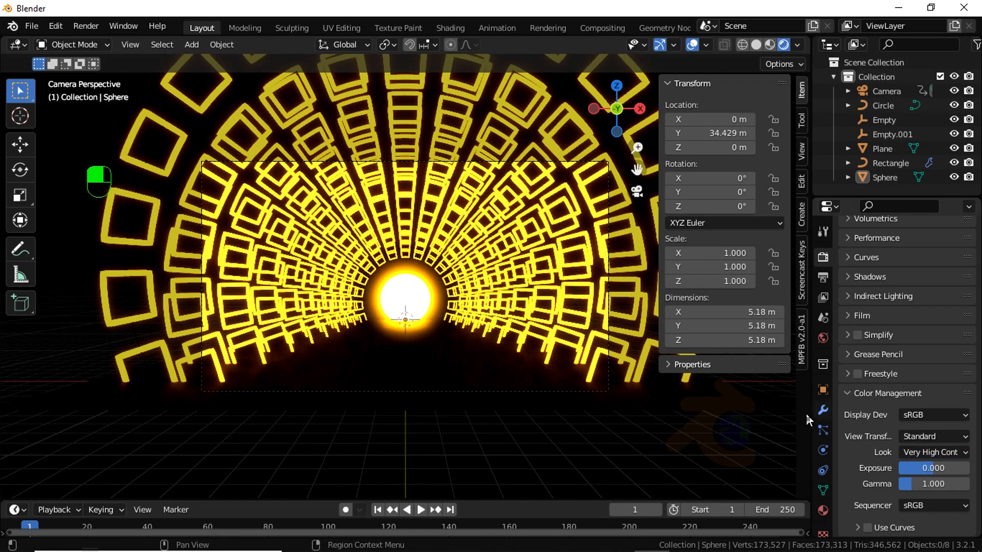
key(space)
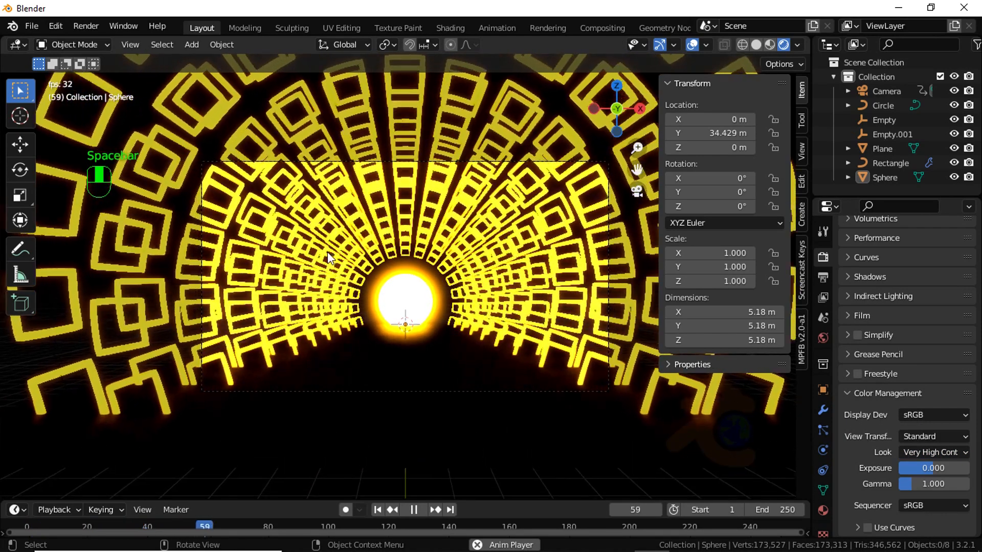
key(space)
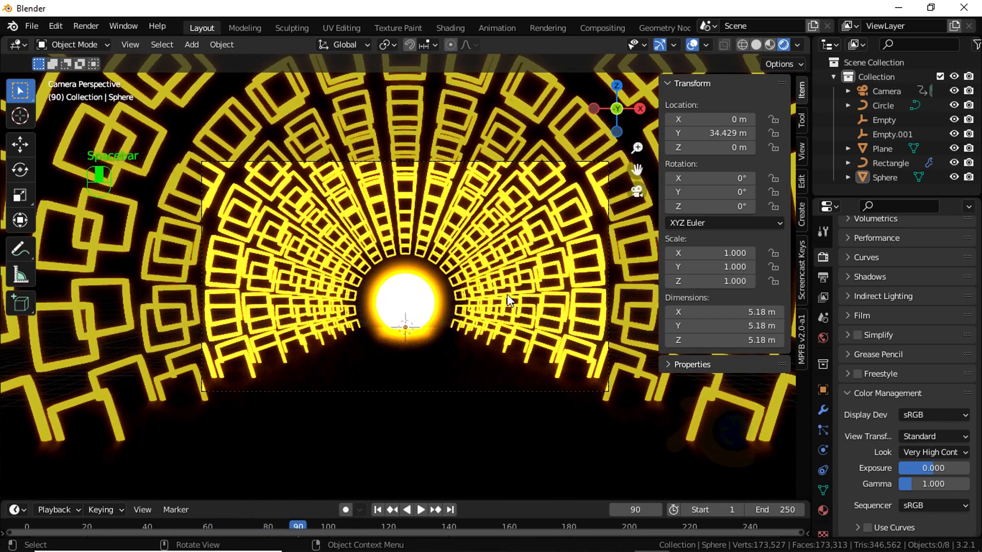
- Set the Bloom radius to 4.261 and return the timeline to the first frame
scroll(887, 315, up, 6)
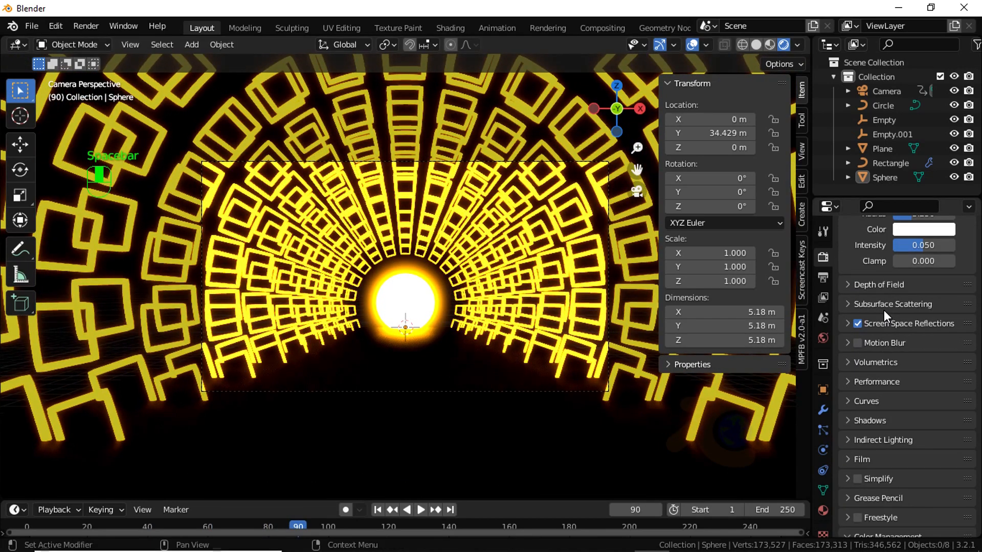
mouse_move(937, 243)
mouse_down()
mouse_move(946, 244)
mouse_move(928, 249)
mouse_up()
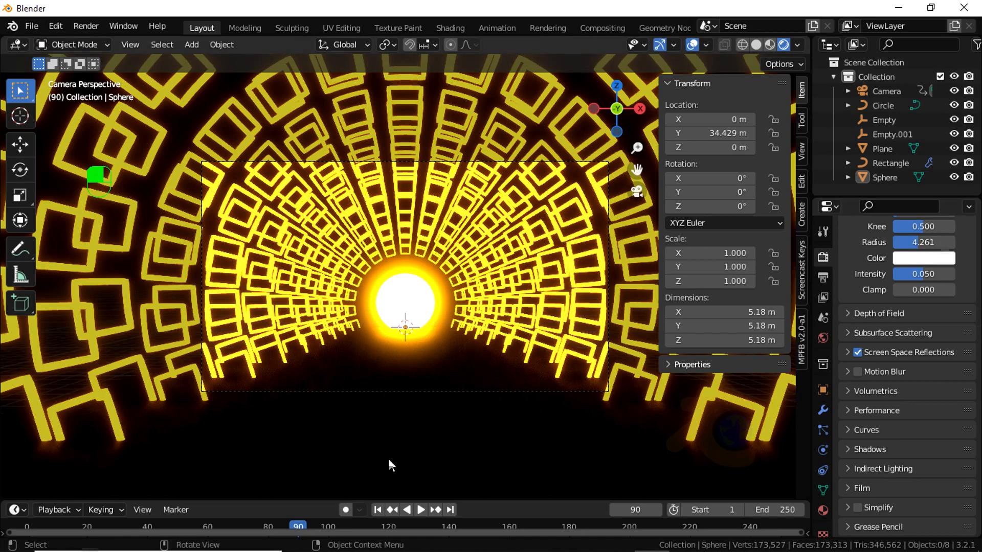
click(377, 510)
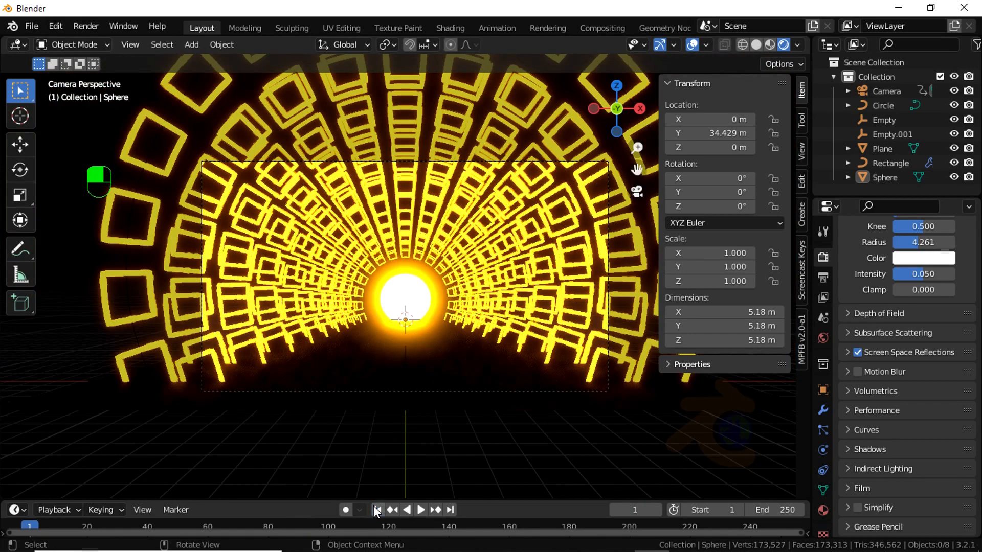
- Create a new material for the floor plane
click(413, 396)
click(823, 510)
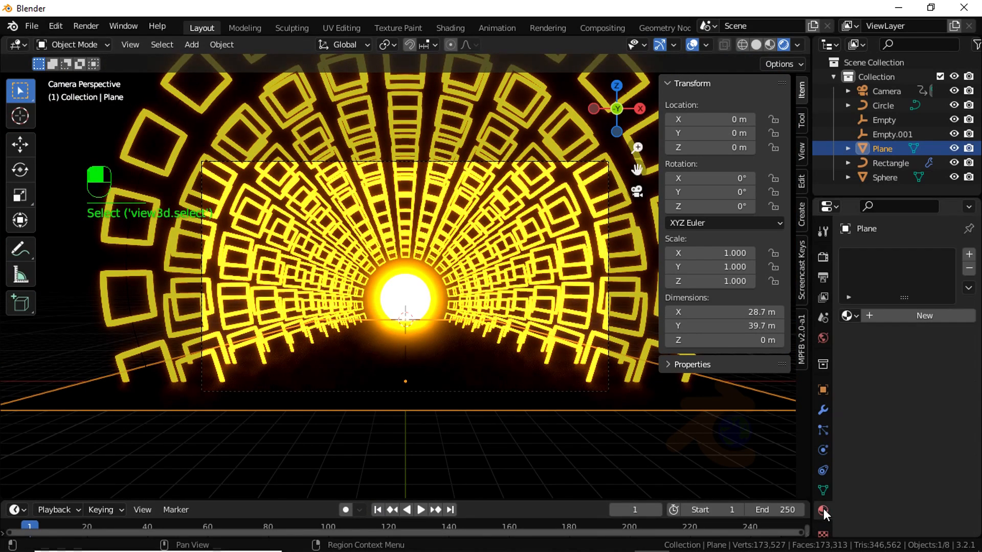
click(893, 317)
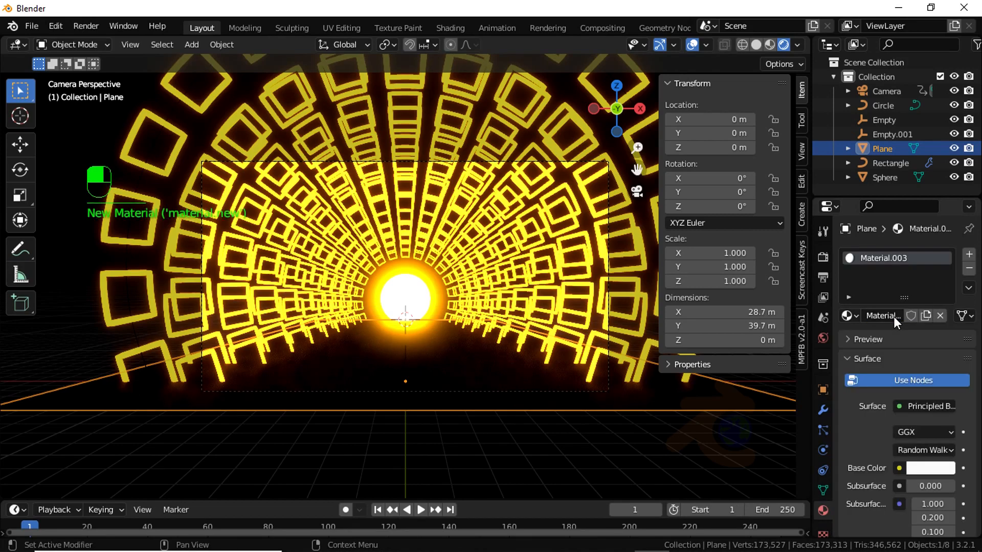
- Change the floor material's surface shader to Glass BSDF and deselect the floor plane
click(909, 407)
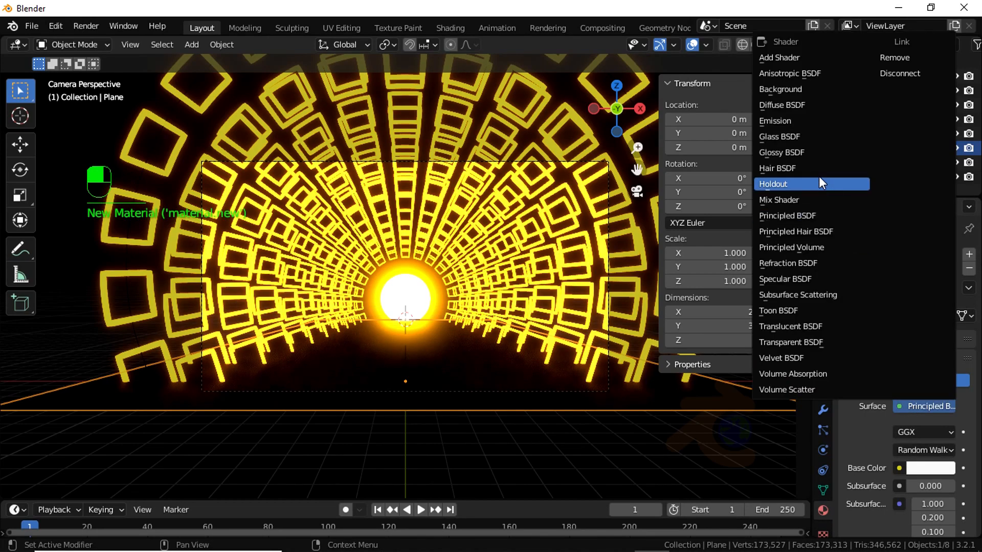
click(802, 136)
click(501, 477)
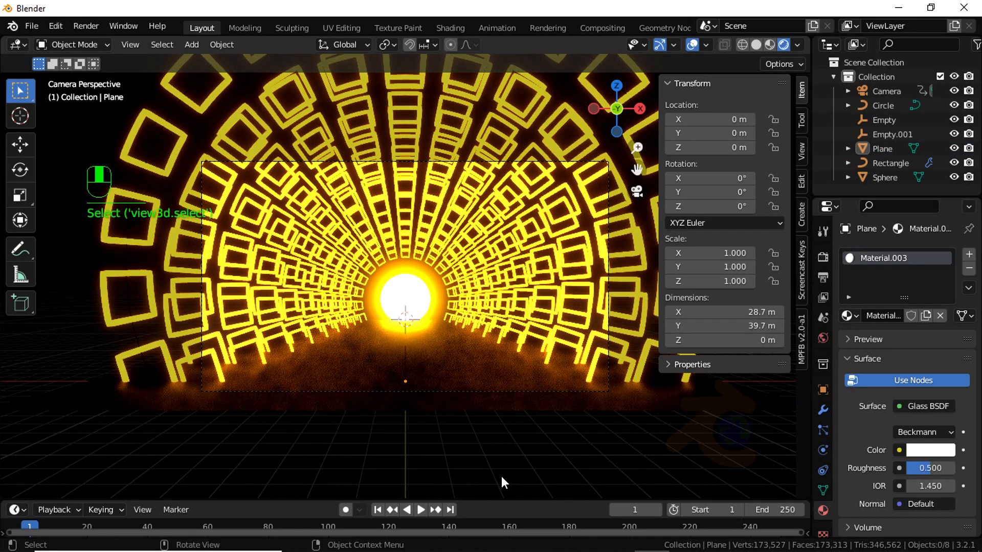
key(KP_0)
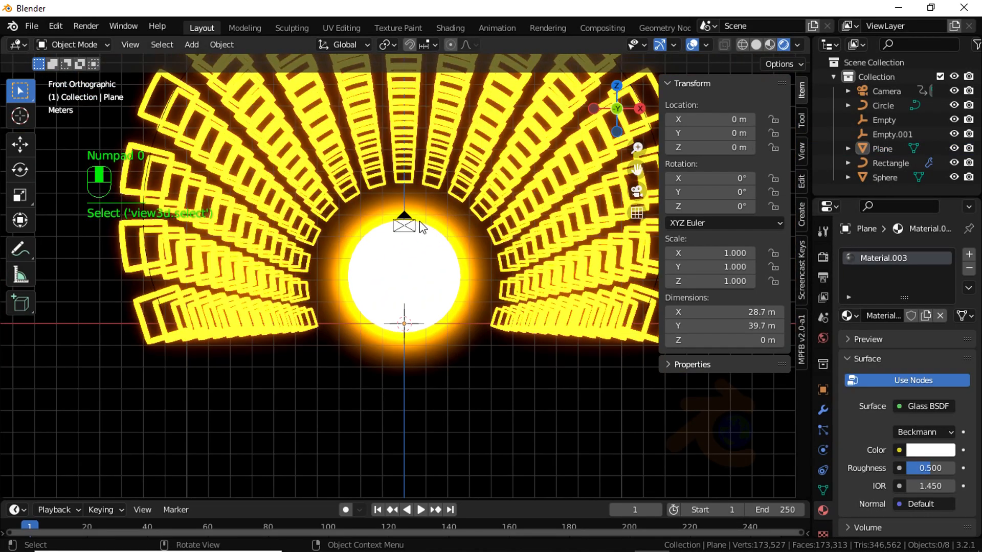
middle_drag(442, 265, 382, 311)
scroll(376, 311, down, 5)
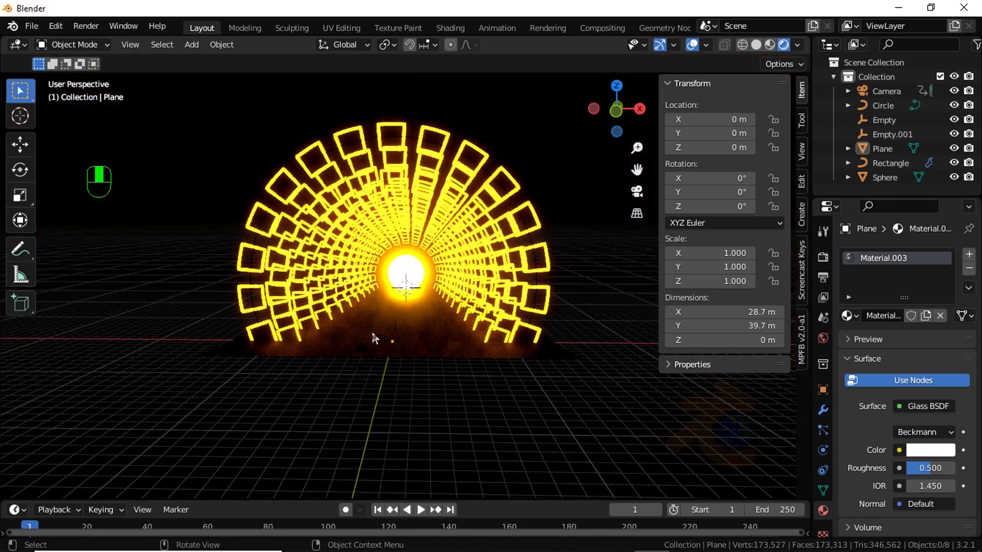
key(KP_1)
middle_drag(373, 315, 379, 342)
key(KP_0)
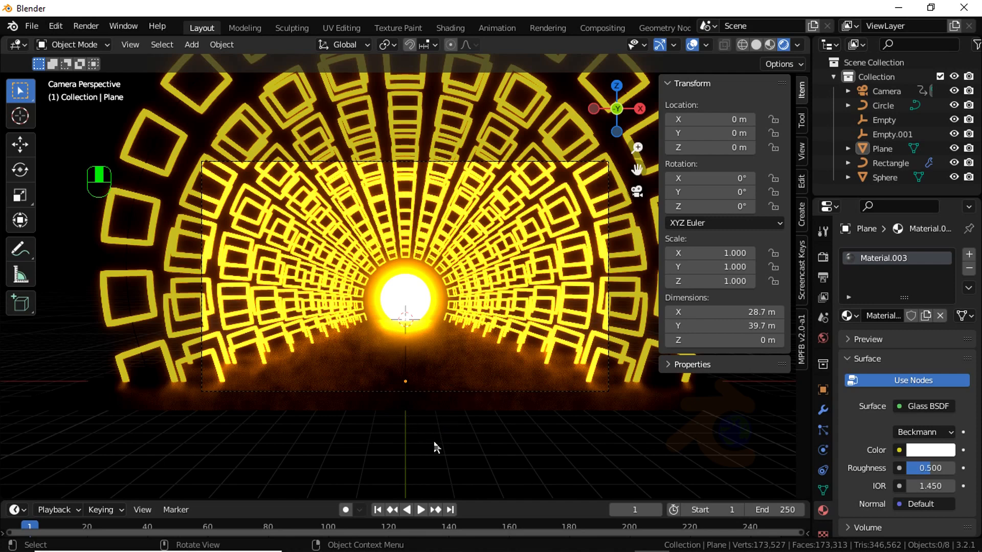
- Switch the viewport to solid shading and snap the 3D cursor to the world origin
click(756, 45)
key(shift+a)
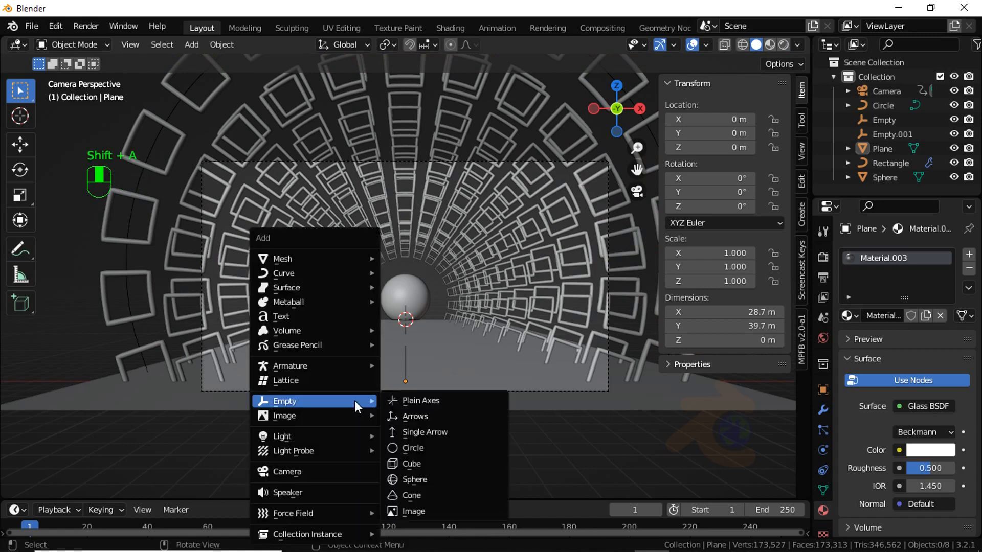
mouse_move(291, 253)
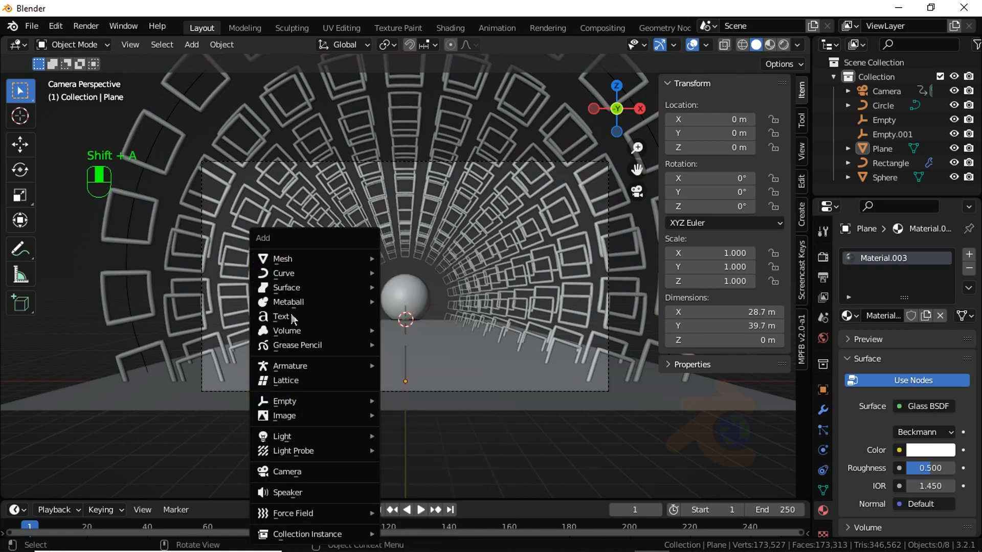
mouse_move(287, 440)
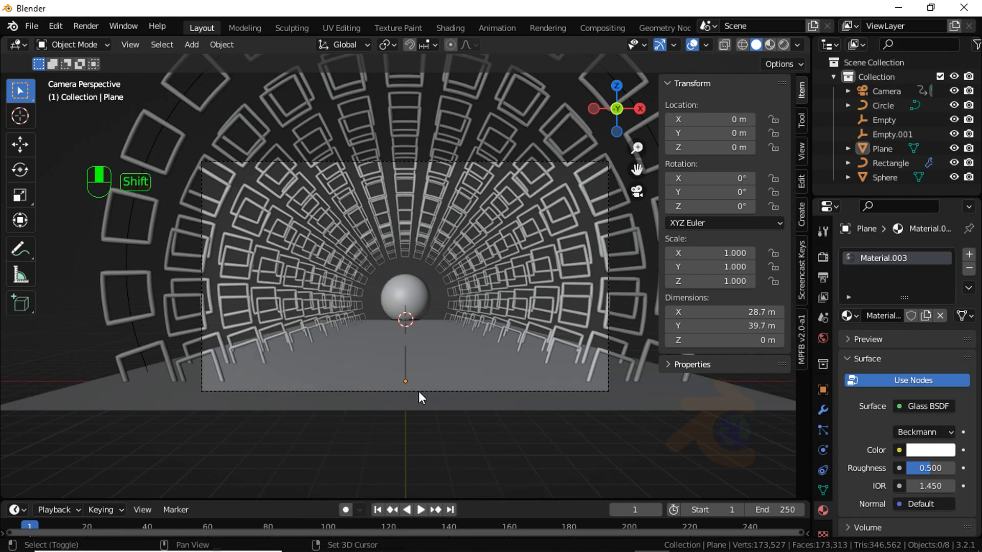
key(shift+s)
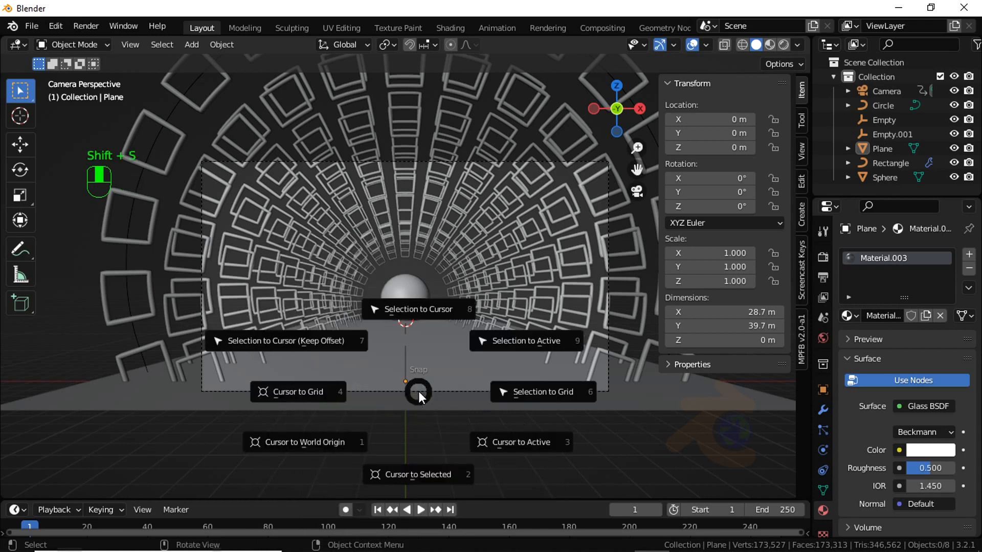
click(346, 444)
- Add a Reflection Plane light probe at the world origin
key(shift+a)
mouse_move(392, 407)
mouse_move(358, 441)
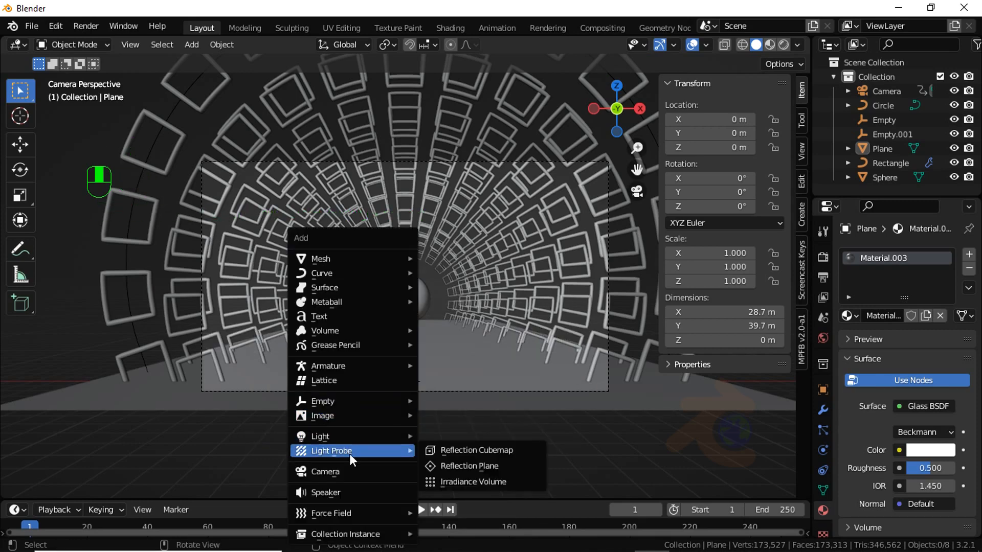
click(446, 466)
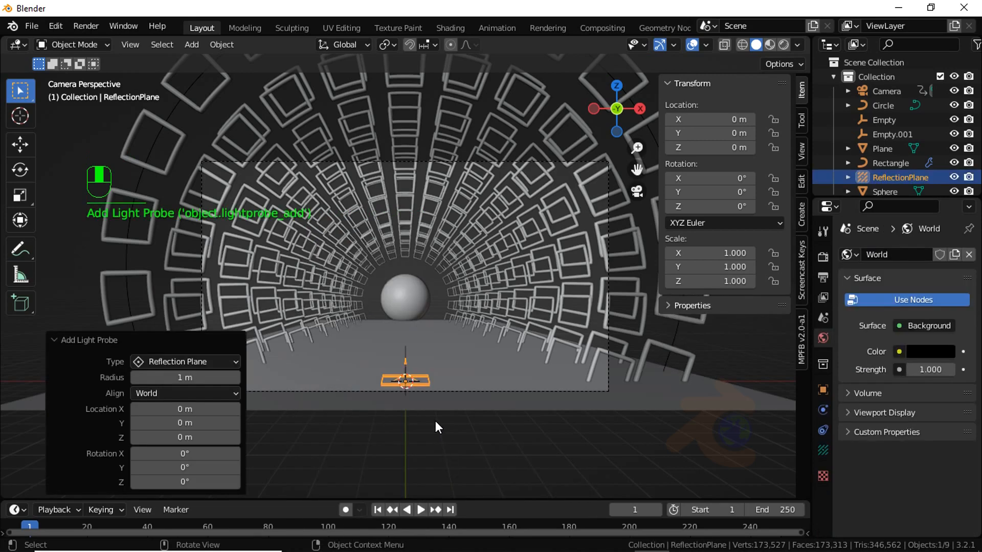
- Scale the reflection plane uniformly to about 11.69, approaching the floor's width
key(KP_7)
scroll(428, 399, down, 2)
scroll(426, 402, up, 2)
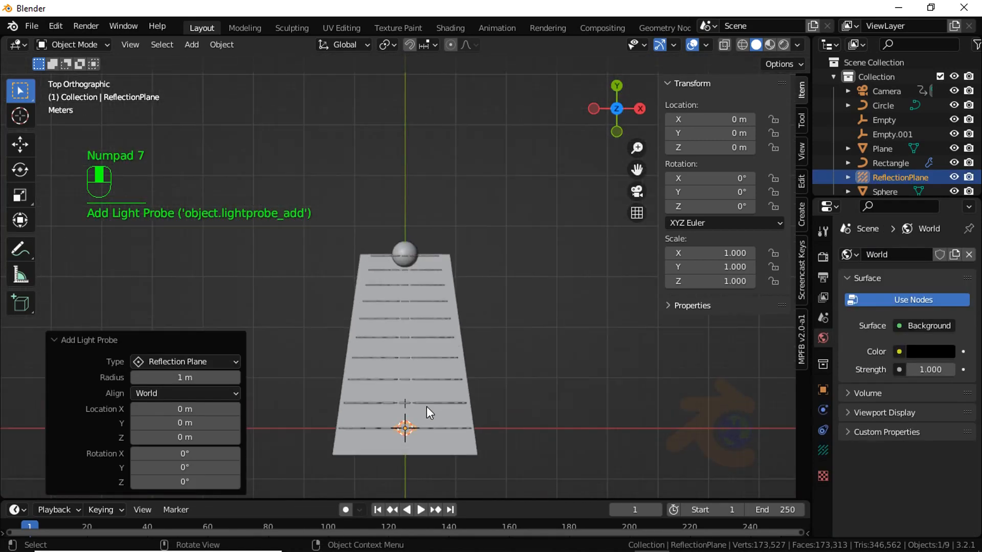
key(s)
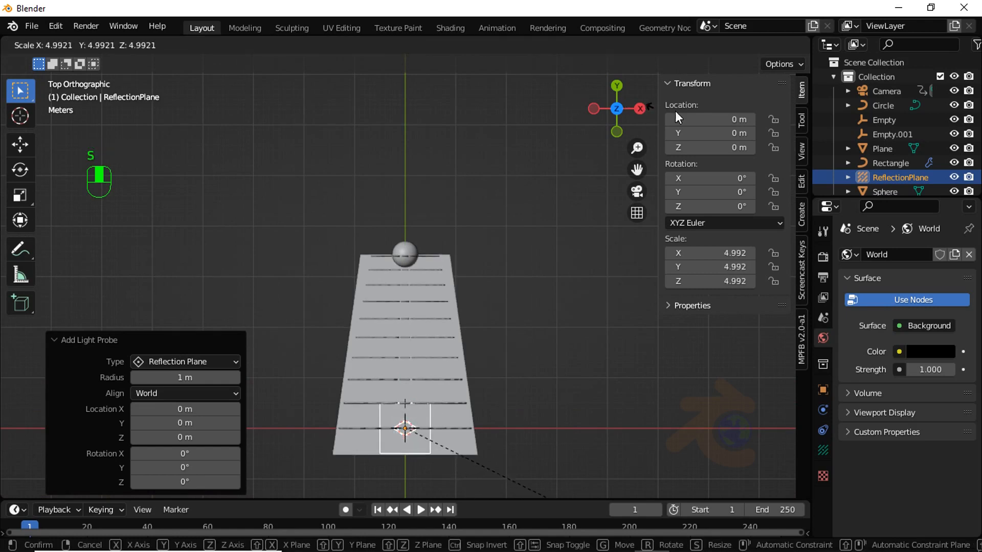
click(761, 120)
key(s)
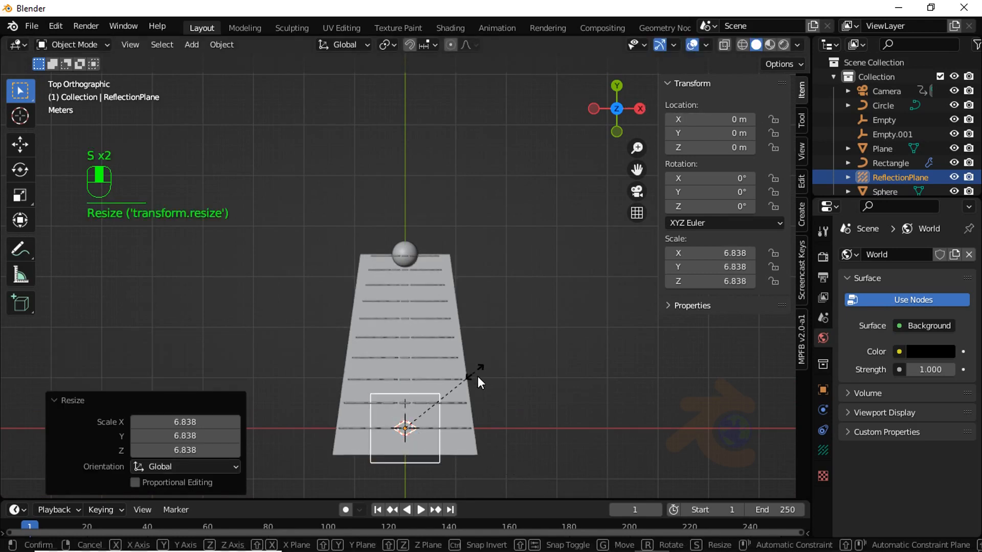
click(557, 438)
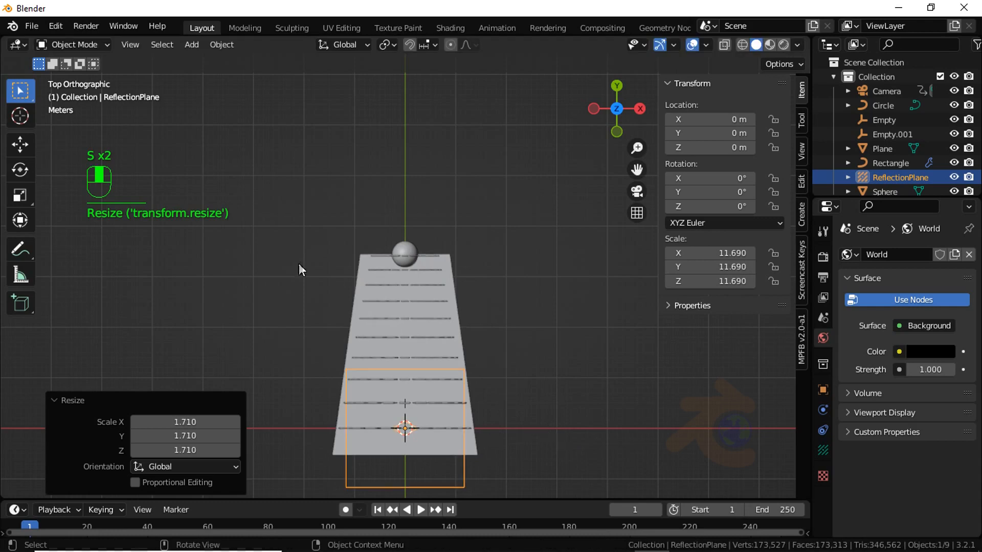
- Stretch the reflection plane along Y to a scale of about 19.56 and move it about 14.5 m along Y over the floor
key(s)
key(y)
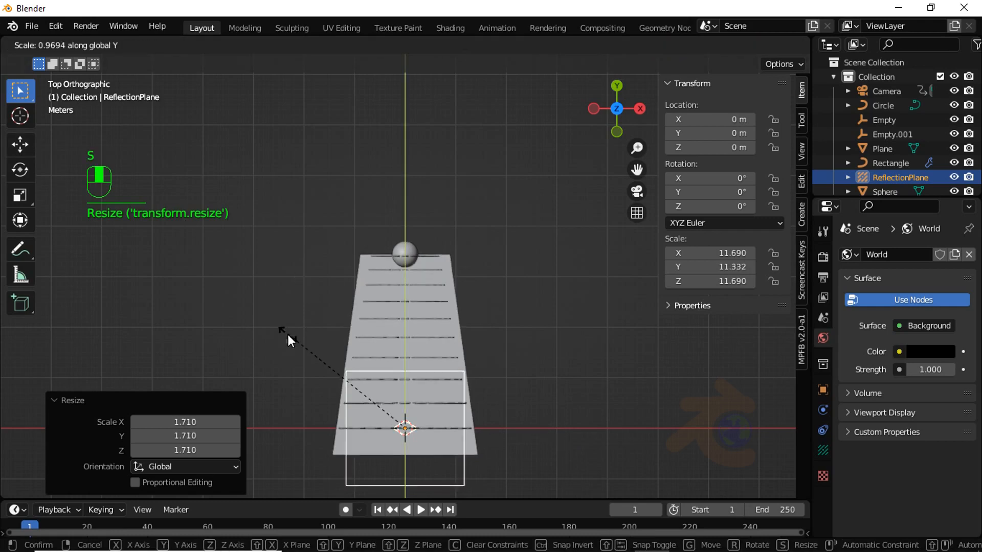
click(328, 182)
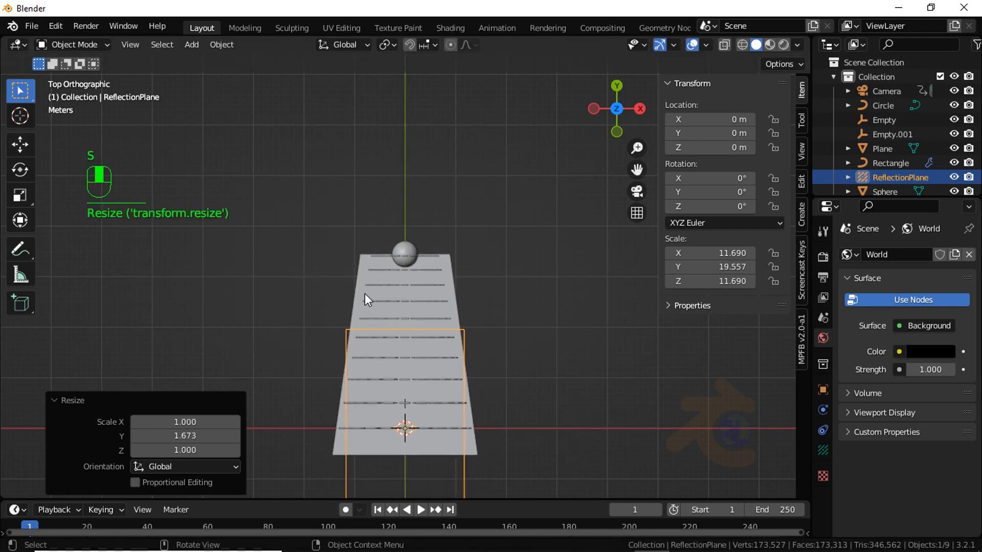
key(g)
key(y)
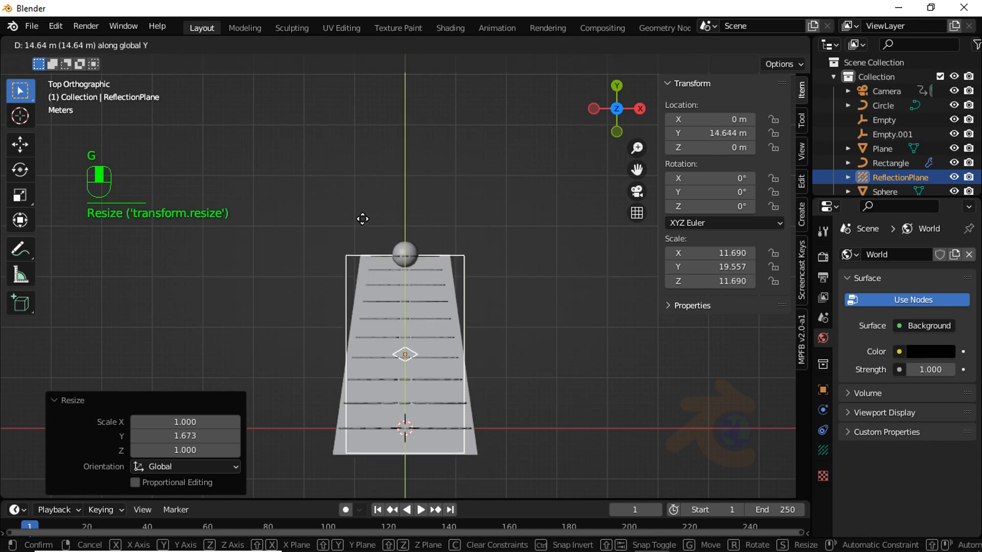
click(362, 224)
- Enlarge the reflection plane by about 1.152, then widen it along X by about 1.16 so it covers the whole floor
key(s)
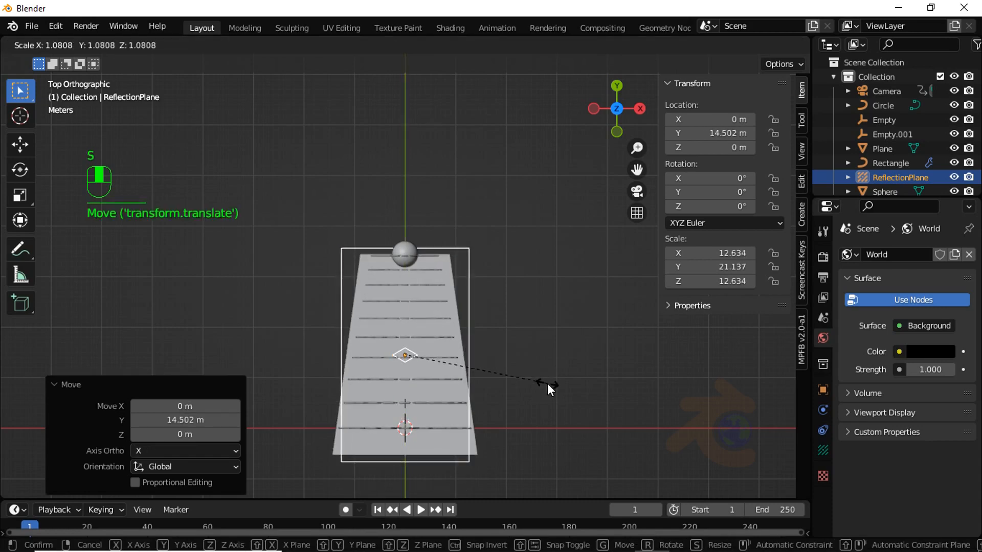
click(556, 386)
key(s)
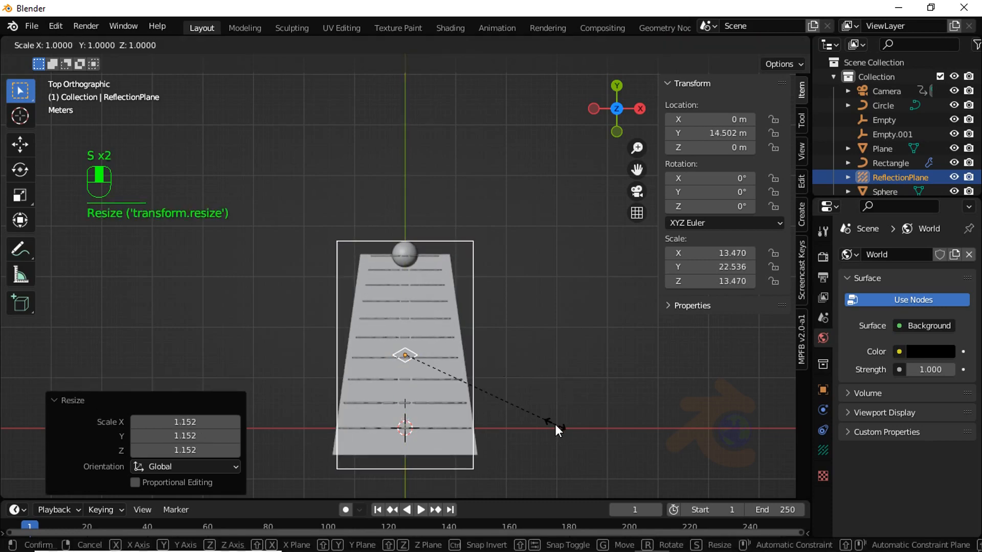
key(x)
click(584, 425)
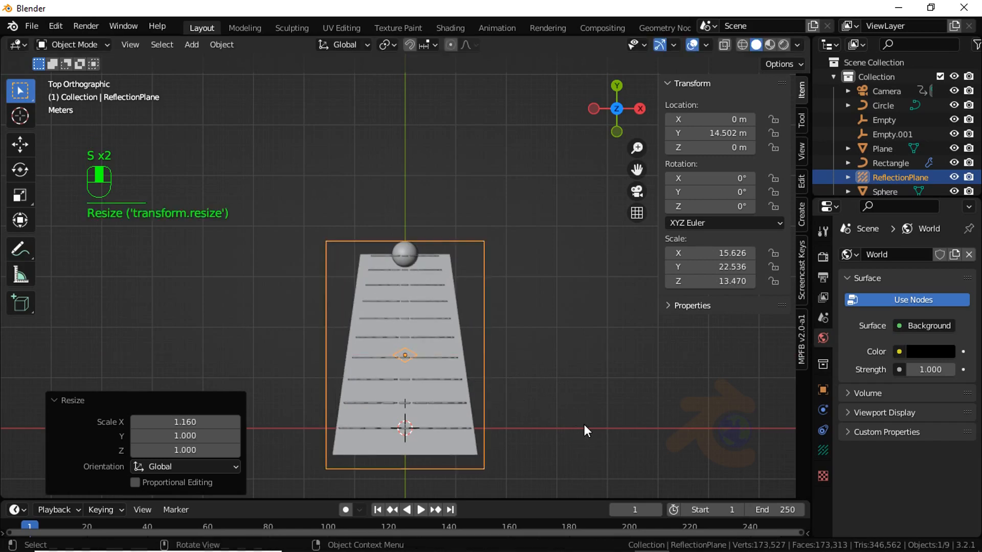
- Show the rendered camera view and enable the reflection plane's preview in its viewport display settings
key(KP_0)
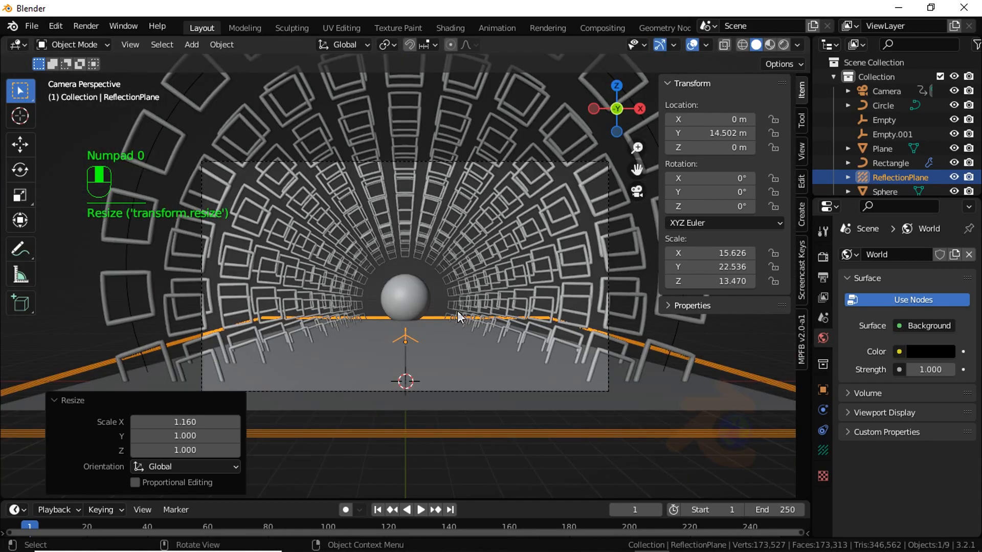
click(782, 47)
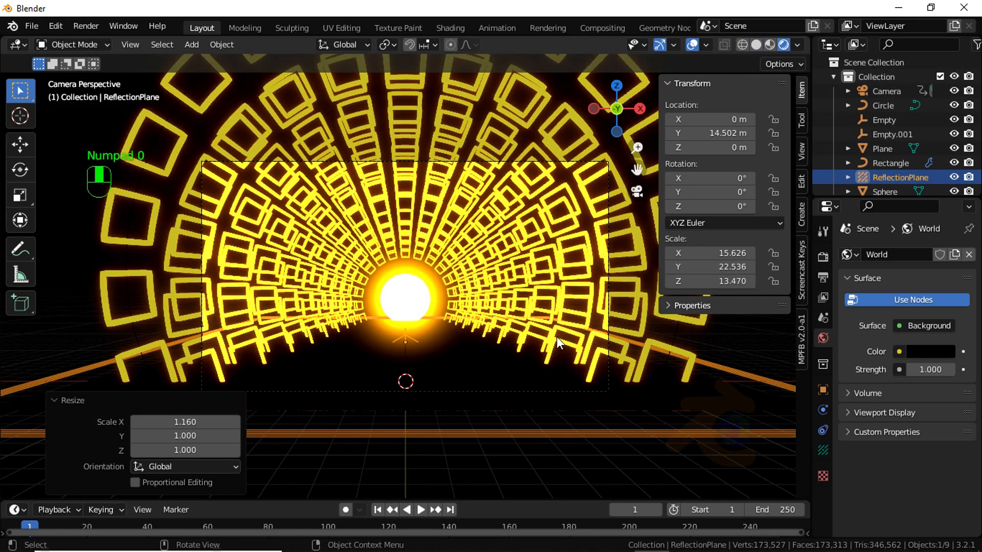
click(823, 450)
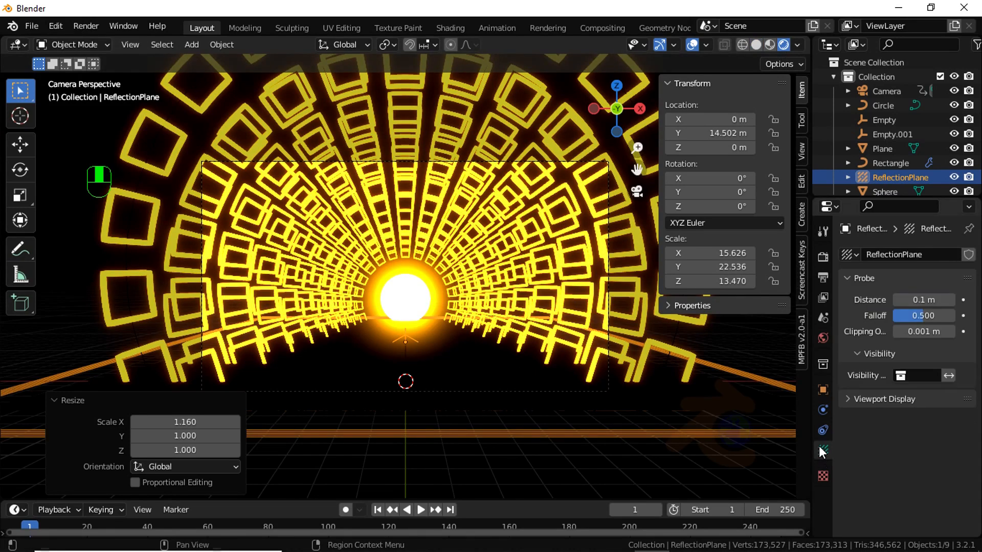
click(848, 400)
click(912, 449)
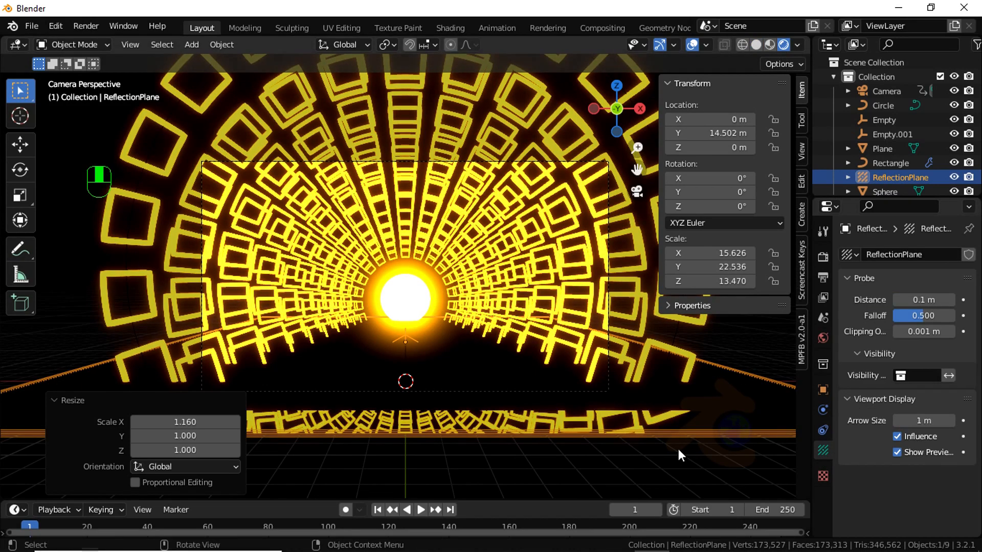
- Raise the reflection plane along Z to about 0.03 m, just above the floor
key(g)
key(z)
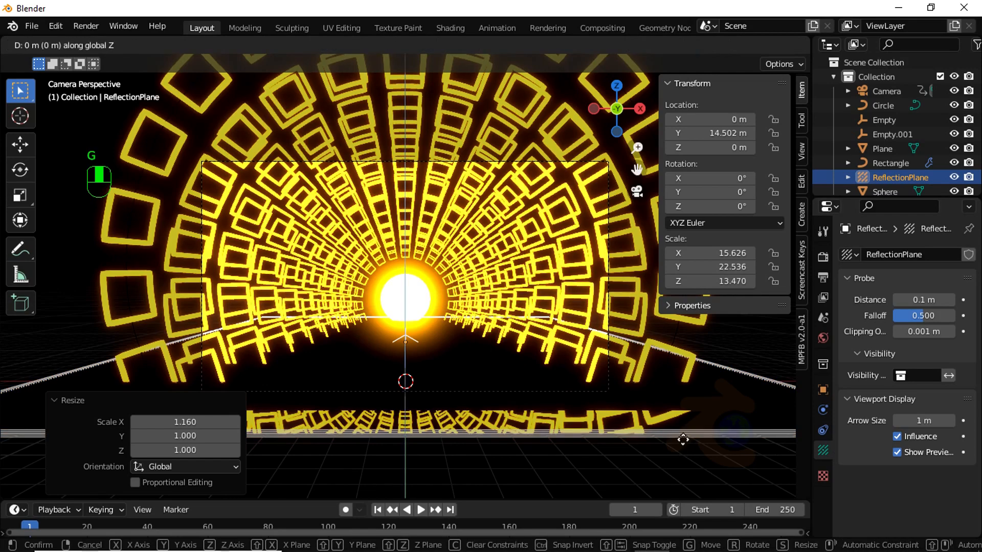
key(shift)
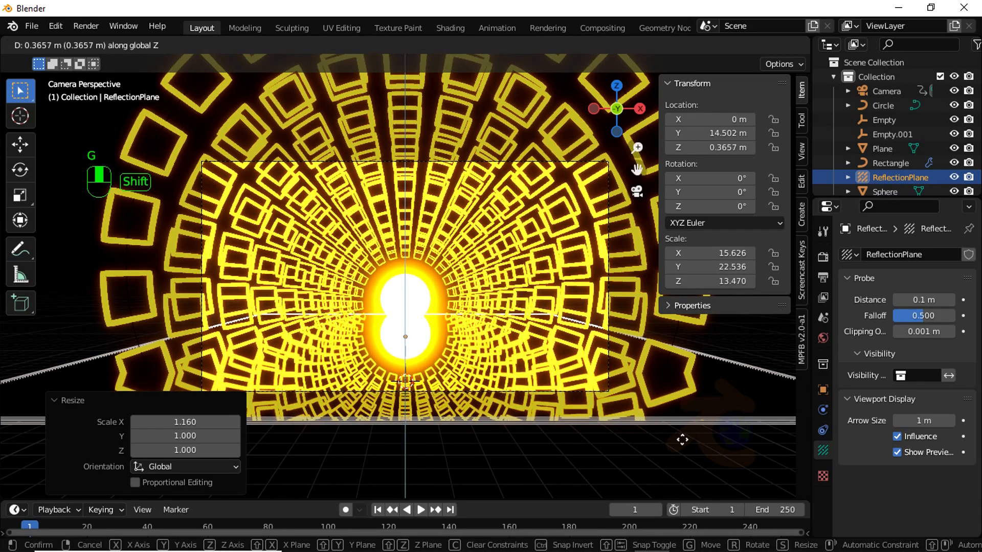
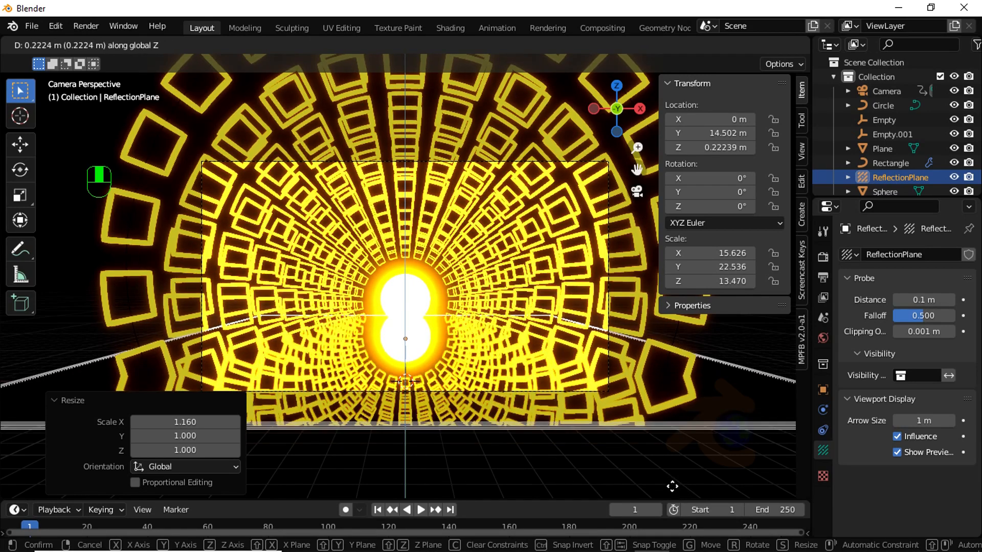
click(675, 73)
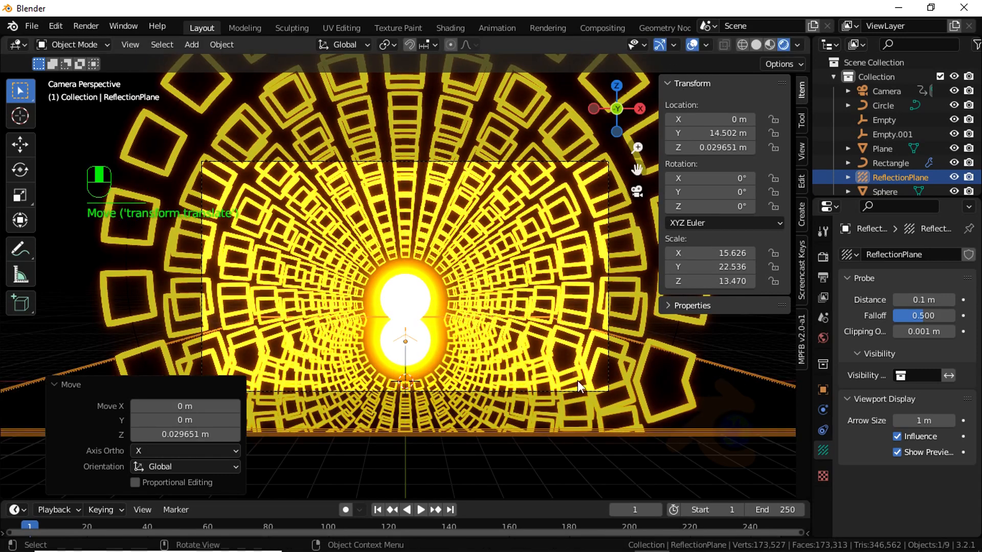
- Switch to solid shading and select the floor plane together with the reflection plane outside the camera view
click(768, 45)
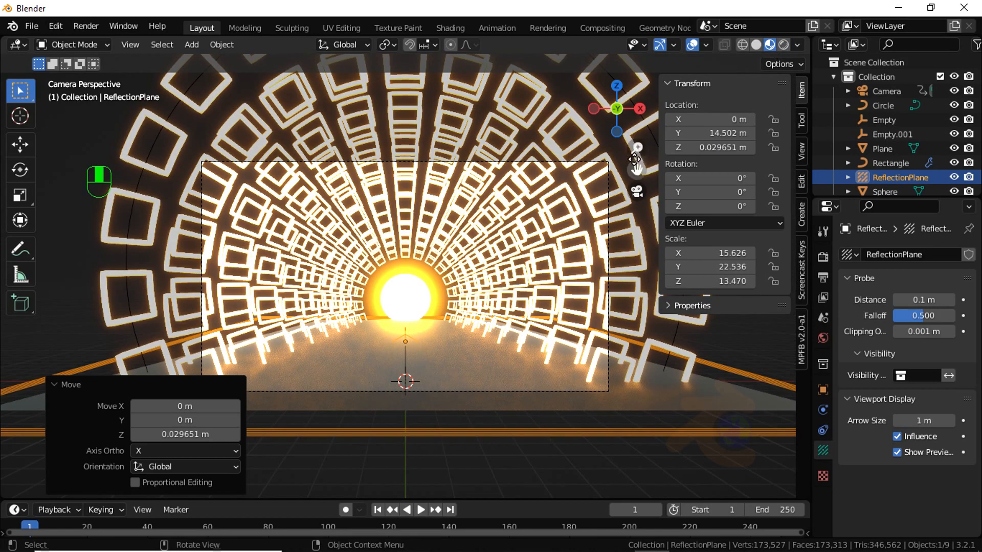
click(756, 45)
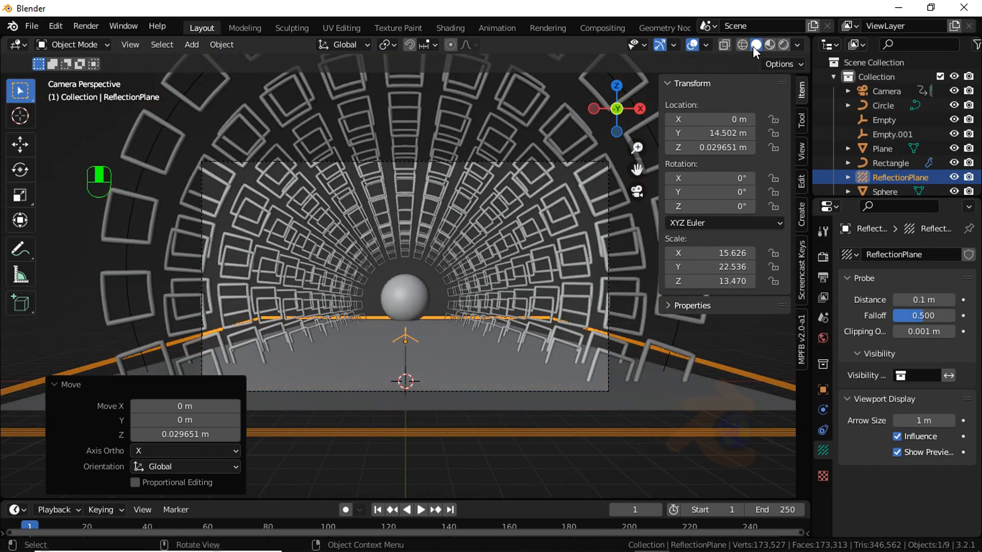
click(494, 410)
key(KP_0)
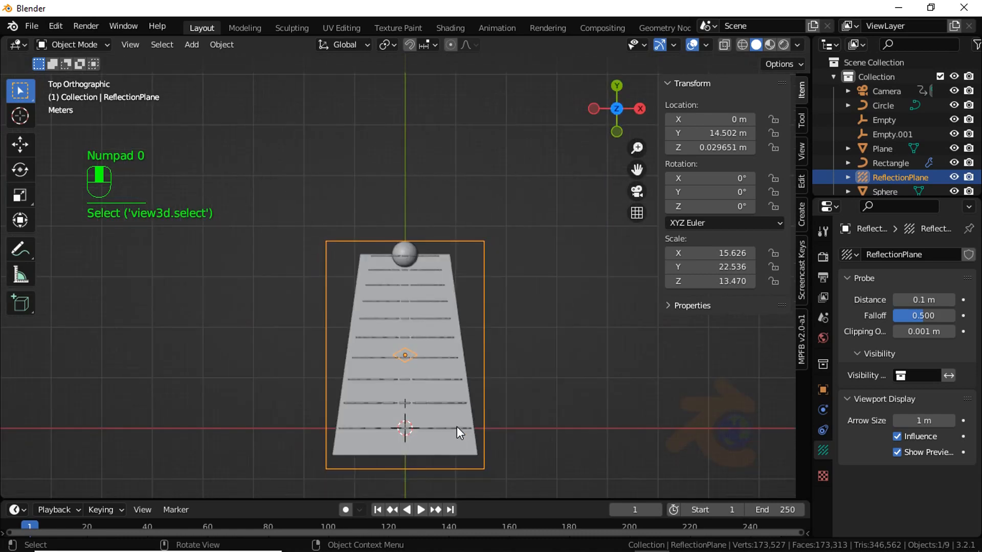
middle_drag(462, 401, 422, 342)
shift+click(372, 404)
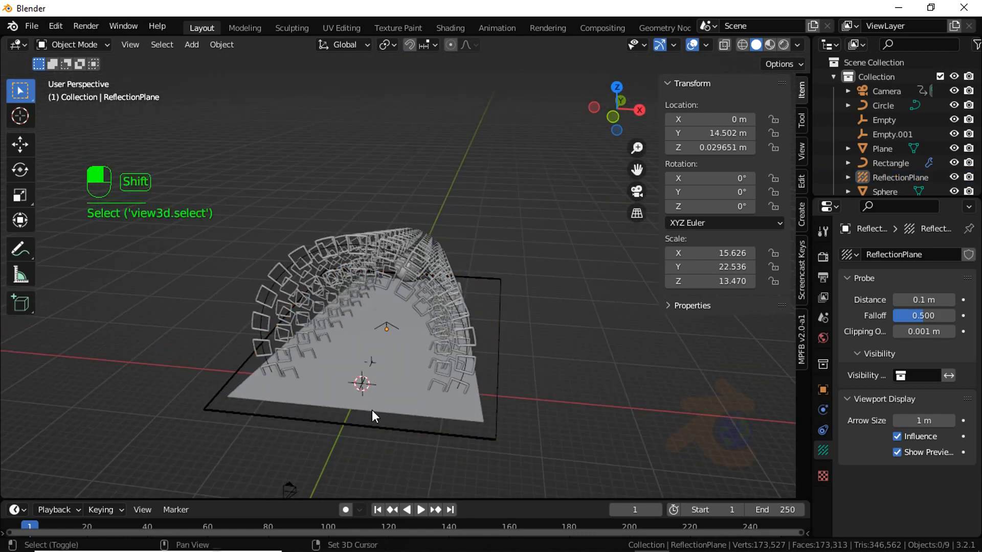
shift+click(373, 411)
scroll(439, 416, up, 3)
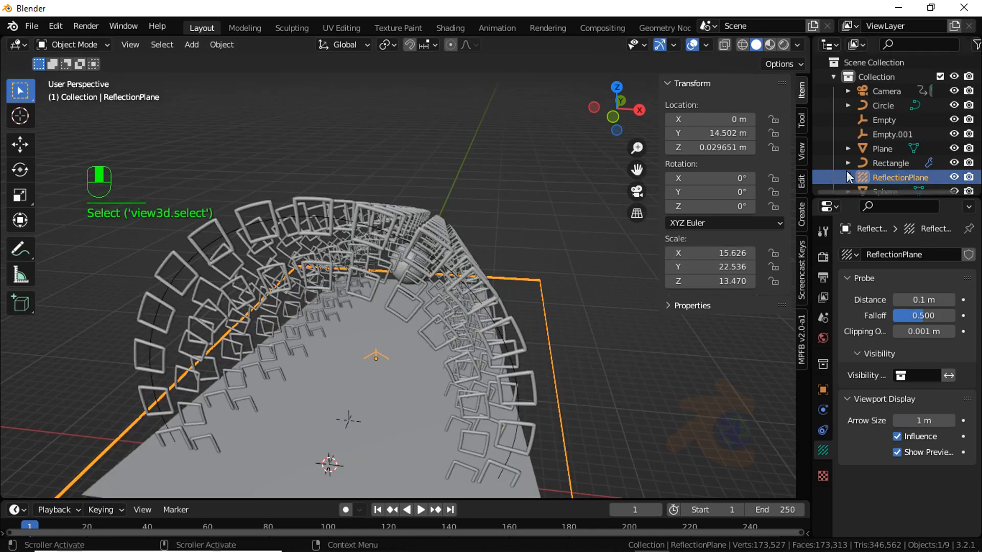
middle_drag(430, 440, 412, 314)
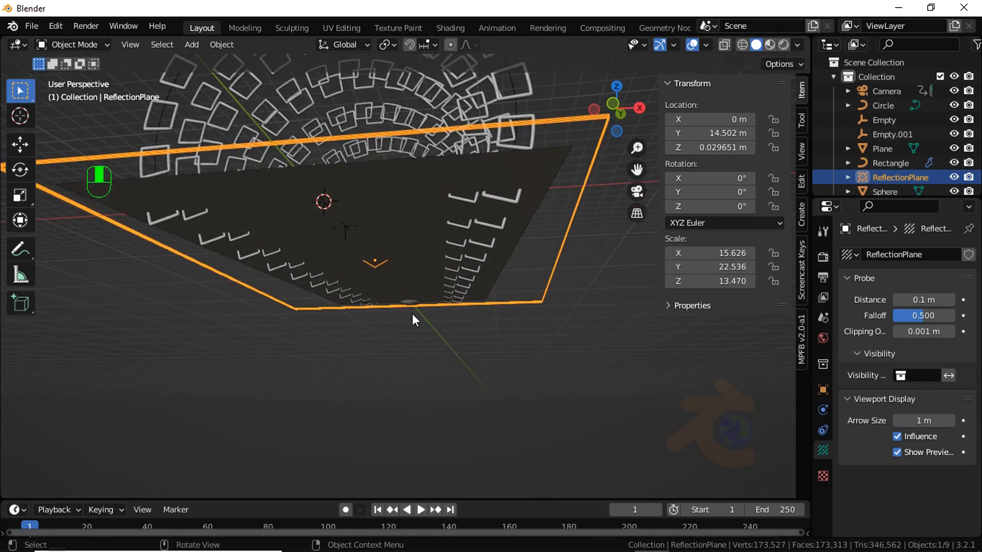
shift+click(519, 242)
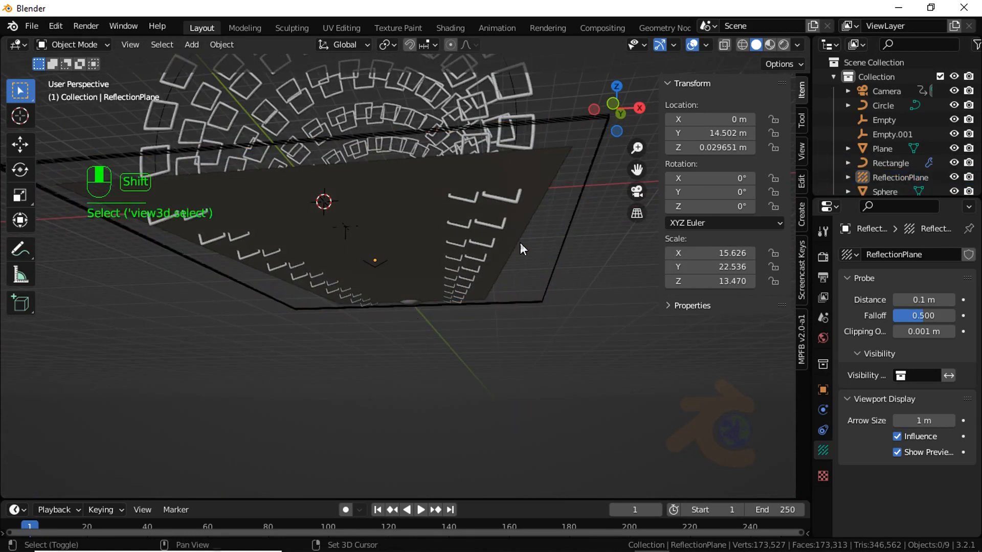
shift+click(550, 163)
shift+click(554, 277)
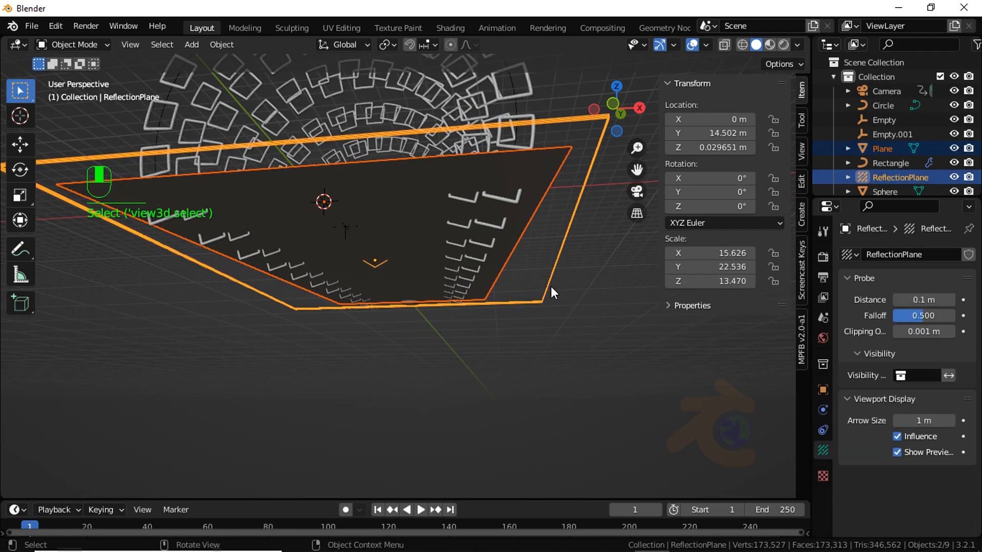
- Lower the floor plane and reflection plane together by about 0.57 m along Z in the rendered camera view
key(KP_1)
key(KP_0)
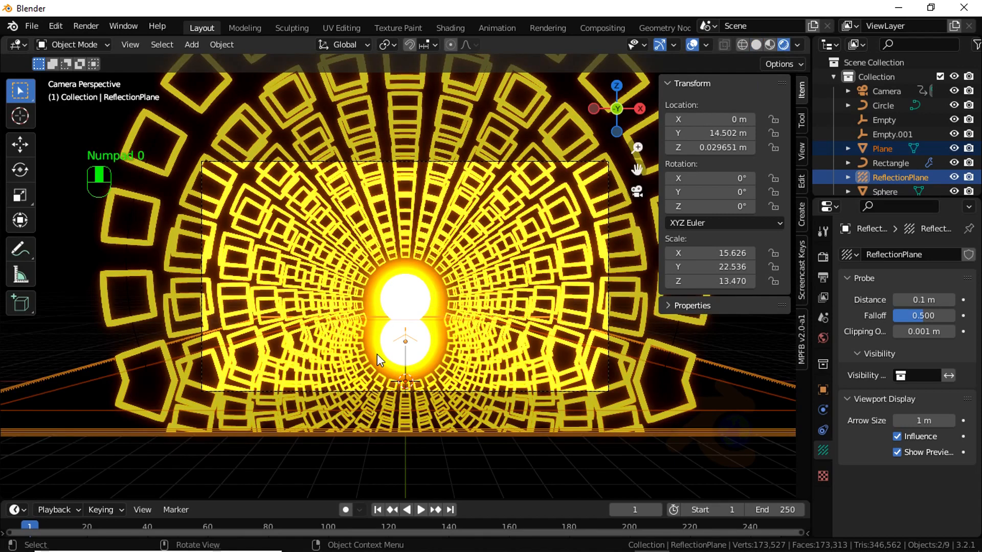
key(g)
key(z)
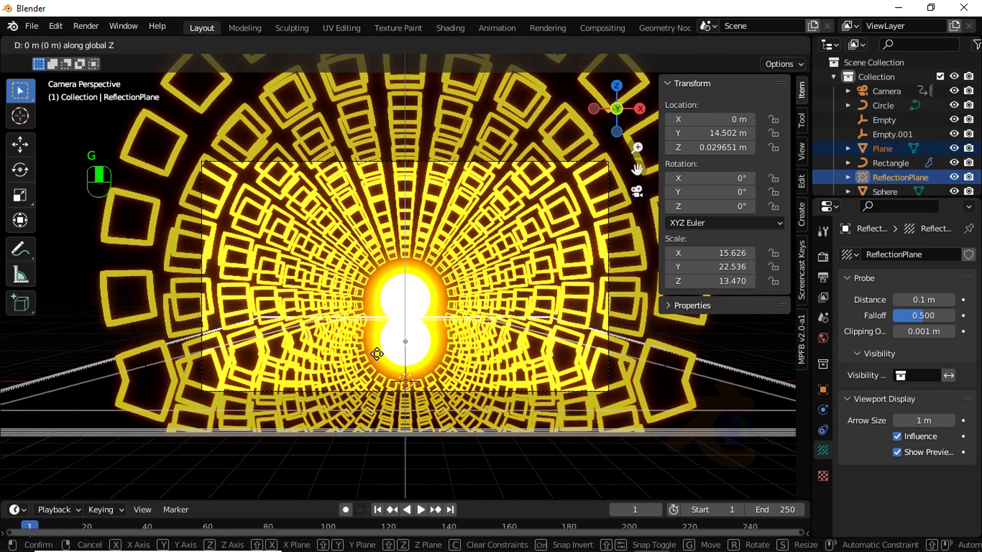
key(shift)
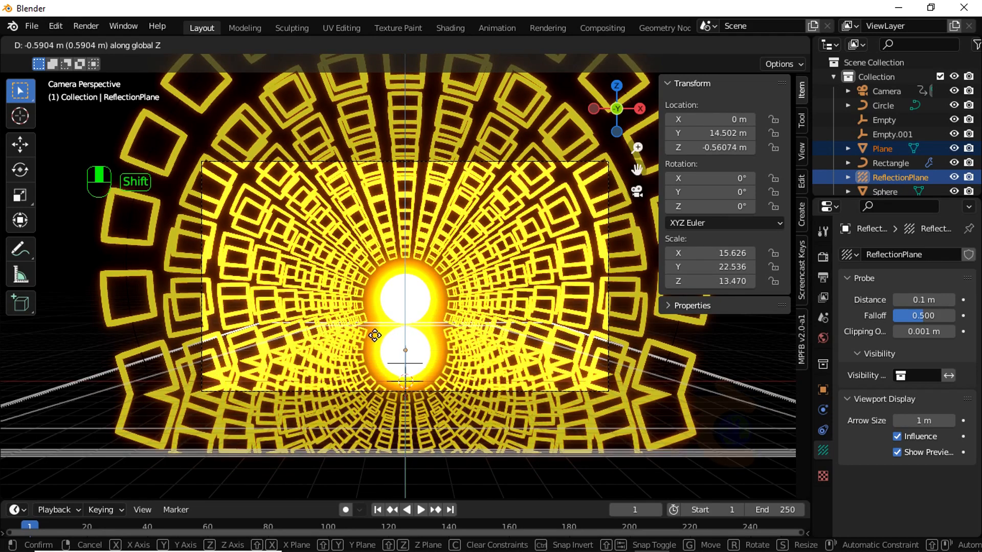
click(376, 333)
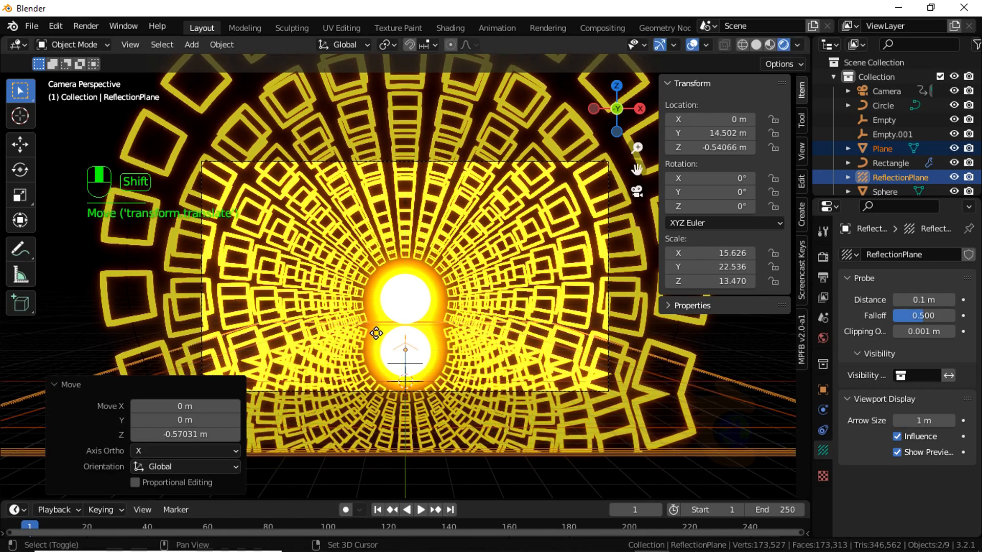
click(359, 474)
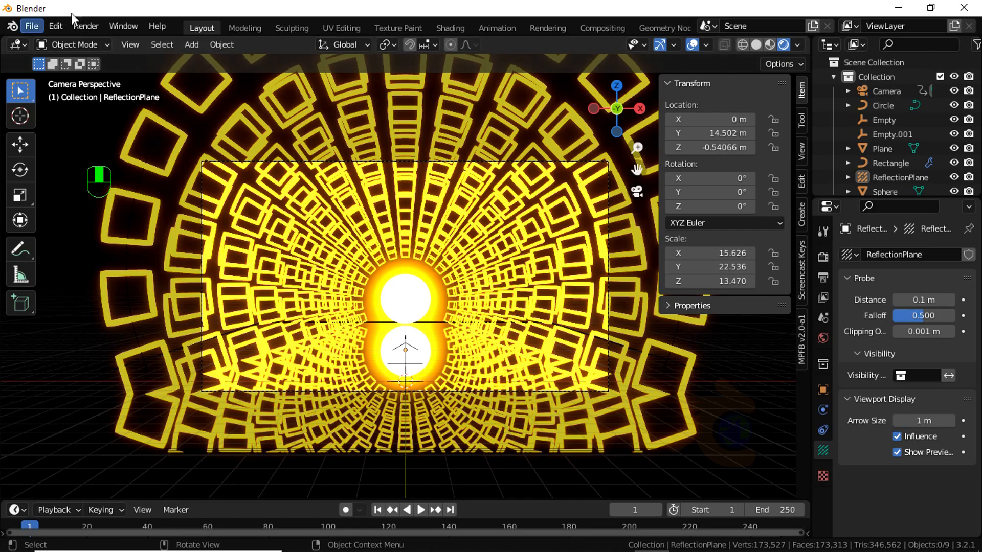
- Render the current frame as a still image, look over the floor reflection, and close the render
click(86, 25)
click(110, 41)
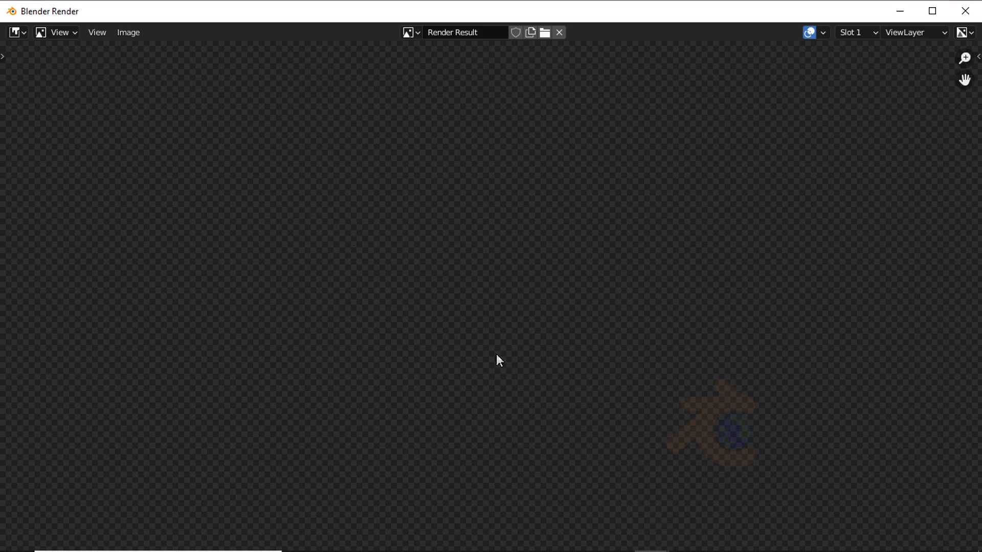
scroll(489, 353, down, 3)
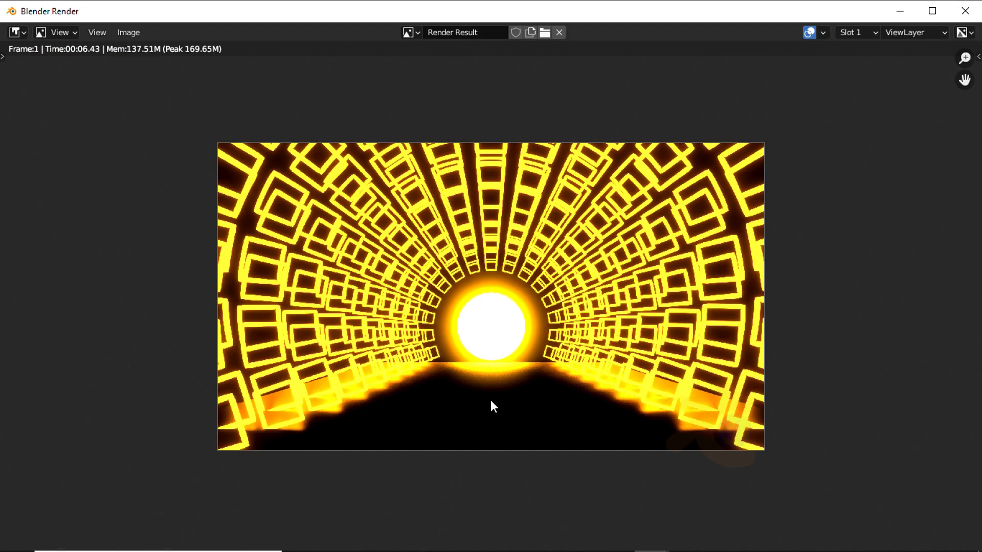
click(965, 11)
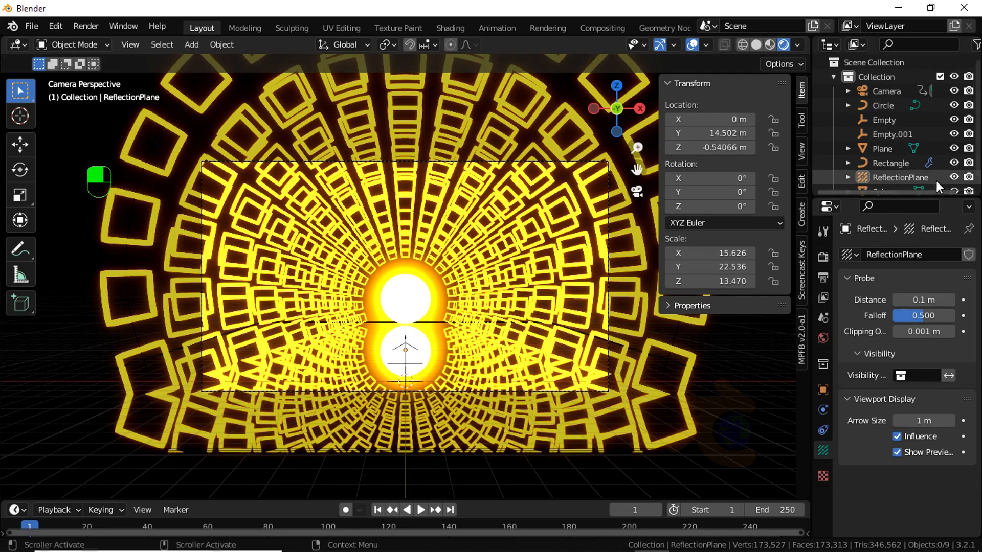
- Hide the reflection plane in the viewport and enable Refraction in the scene's Screen Space Reflections settings
click(953, 177)
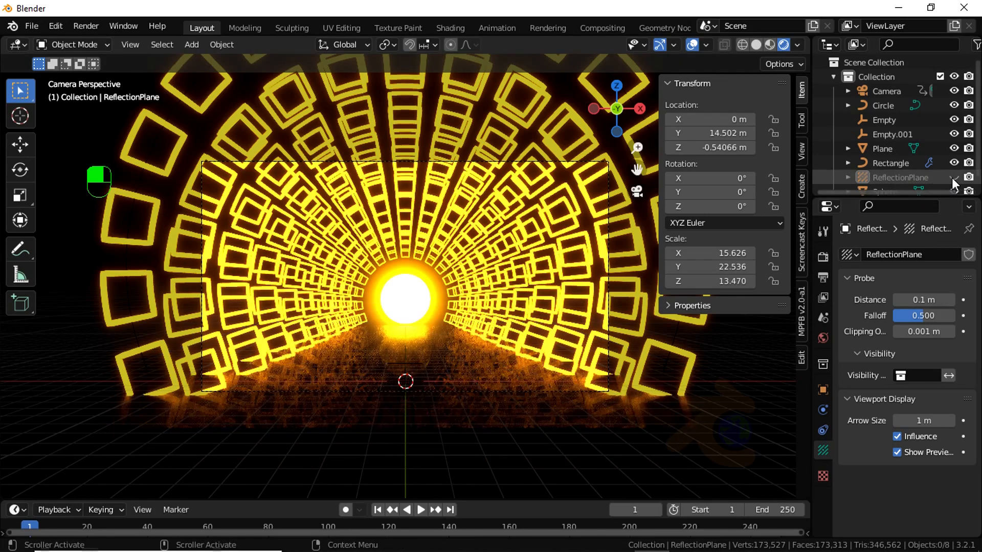
click(476, 392)
click(823, 279)
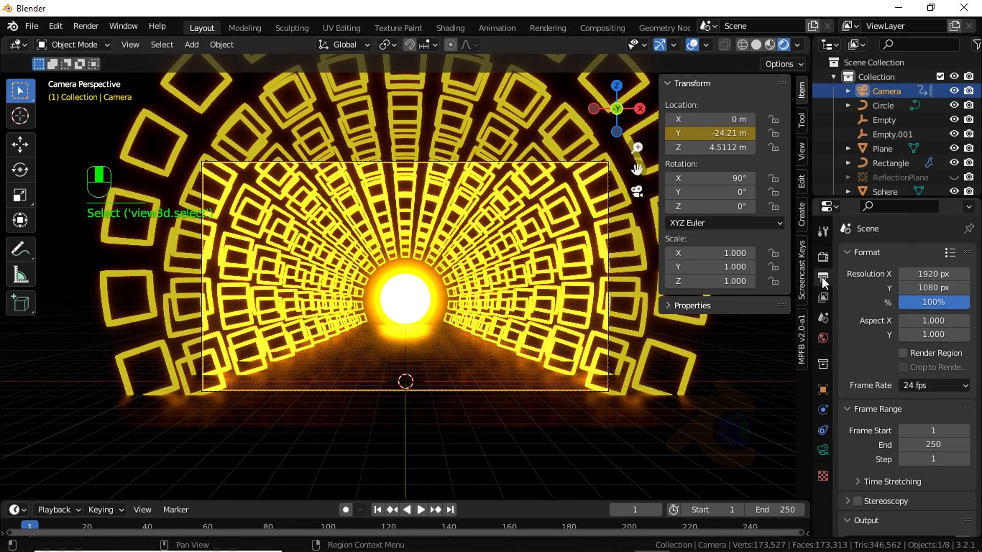
click(823, 257)
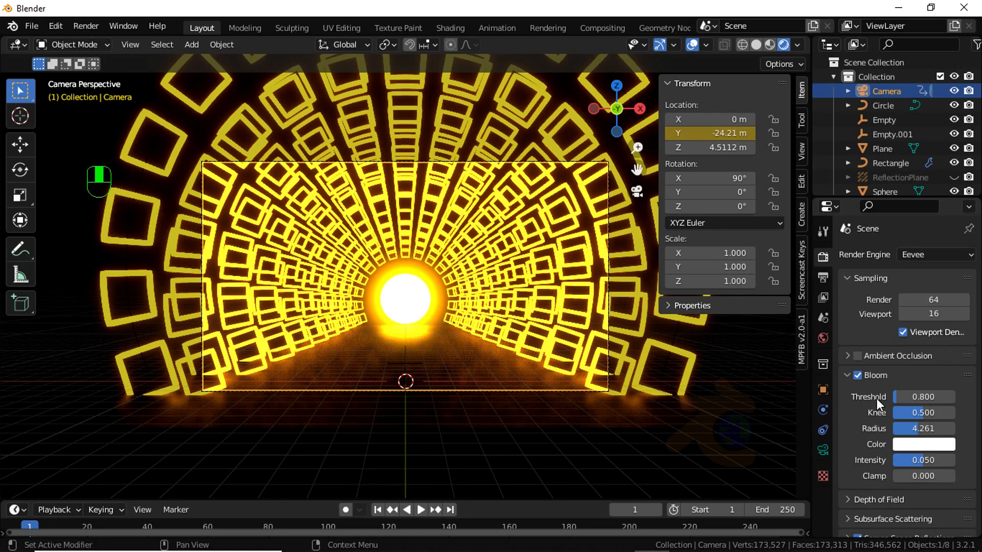
scroll(876, 399, down, 4)
click(848, 452)
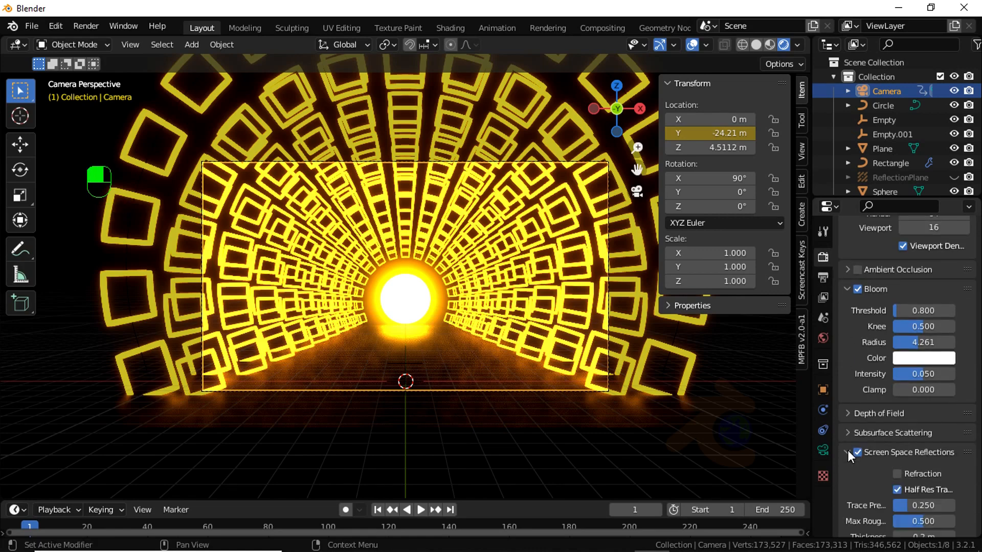
click(896, 473)
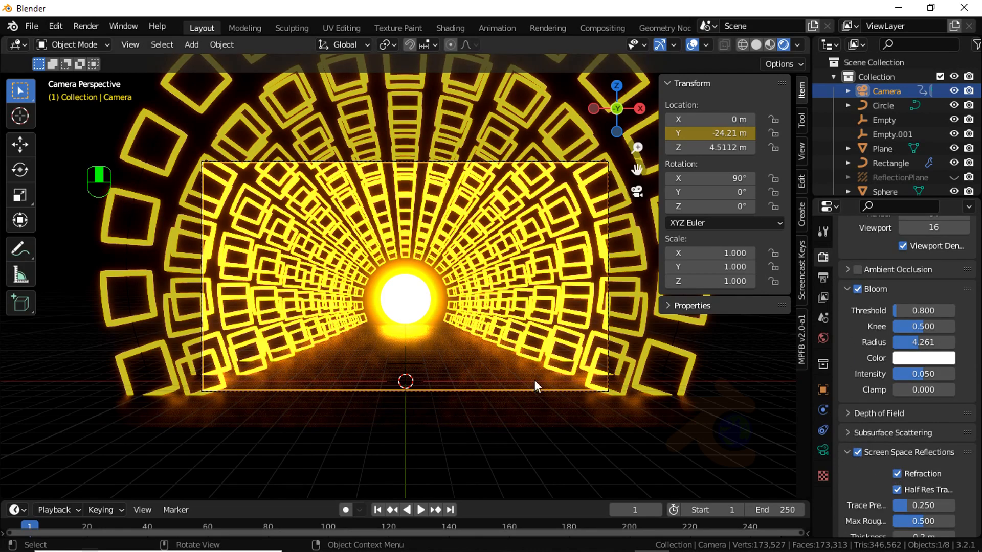
- Examine the floor plane's Glass BSDF material settings and the scene's Screen Space Reflections settings
click(516, 379)
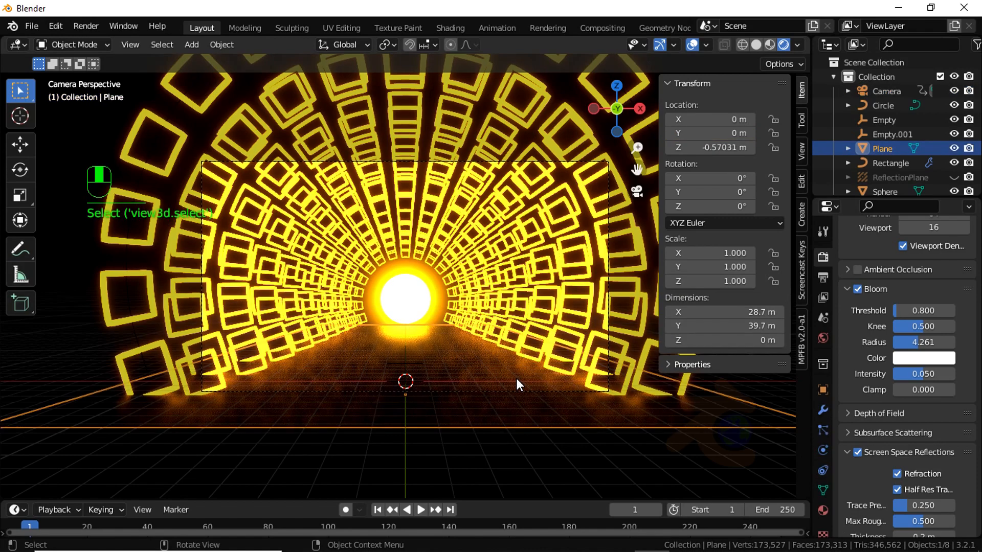
click(823, 509)
scroll(890, 473, down, 6)
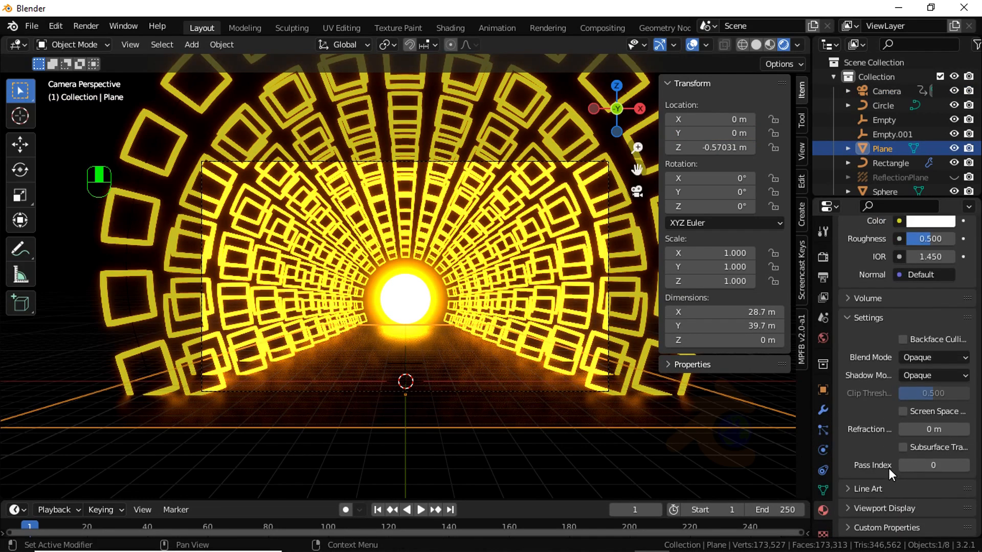
scroll(928, 272, up, 4)
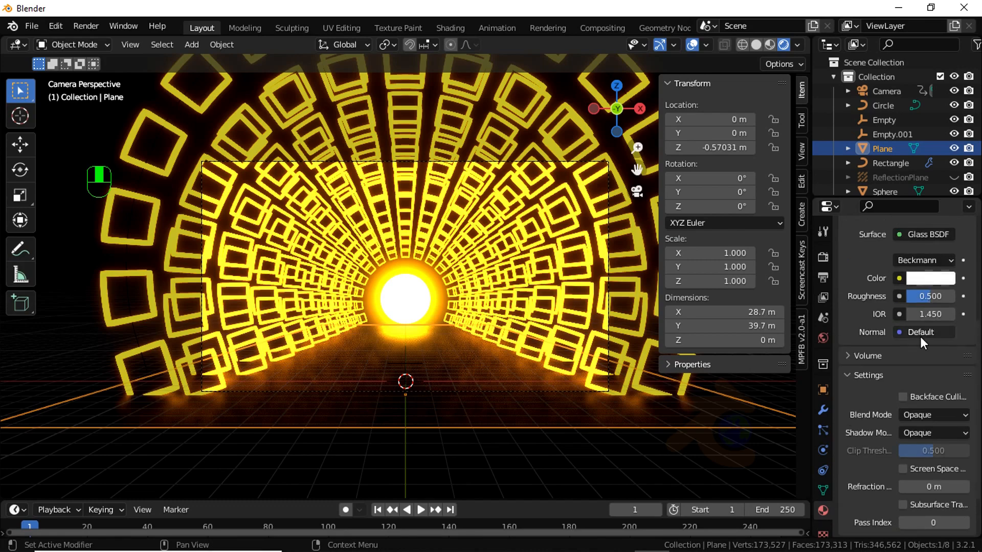
drag(930, 343, 865, 306)
scroll(864, 306, up, 3)
click(822, 233)
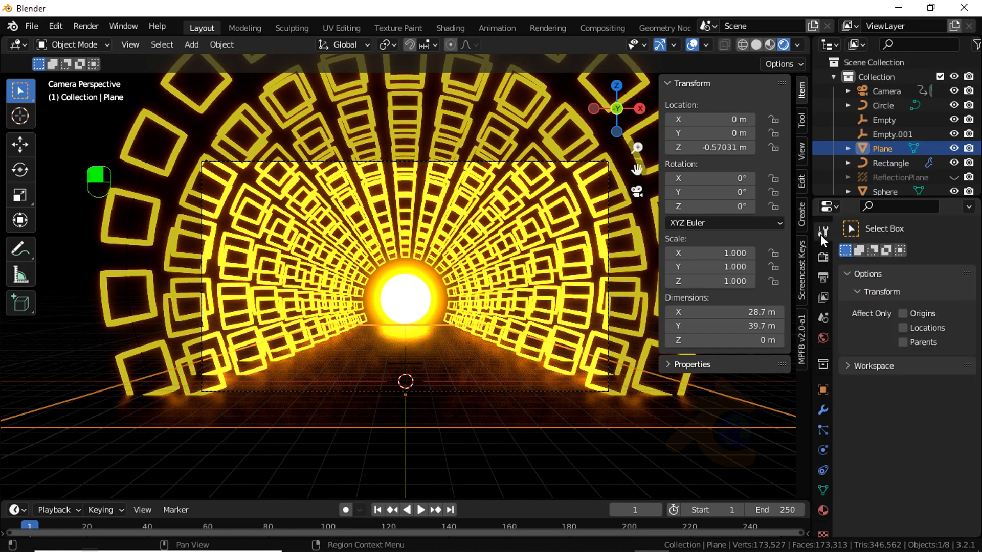
click(822, 258)
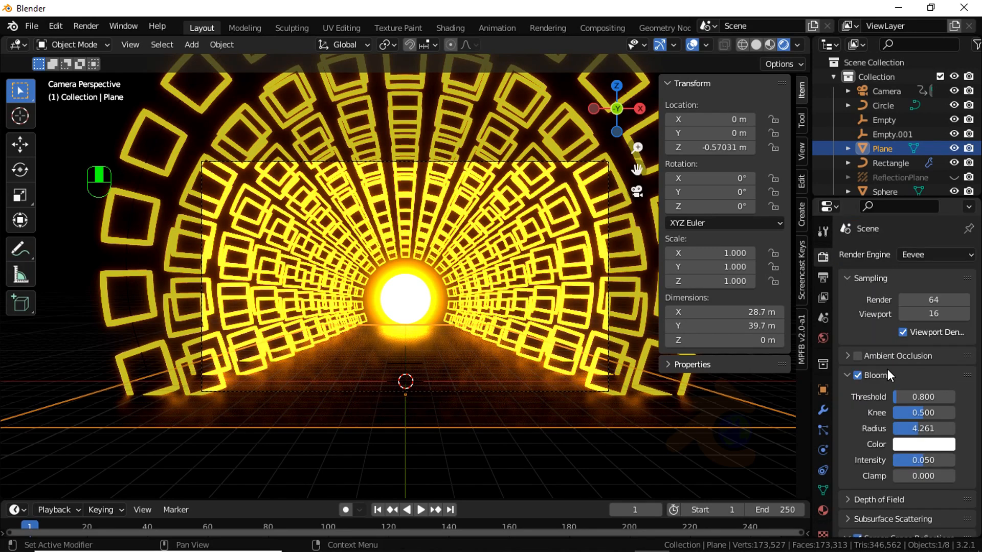
scroll(888, 370, down, 5)
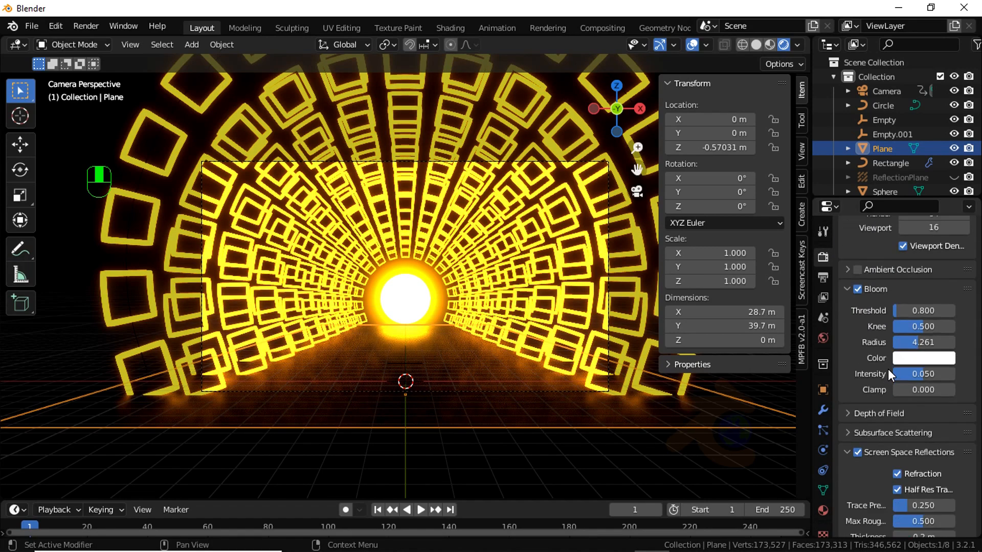
scroll(888, 369, down, 1)
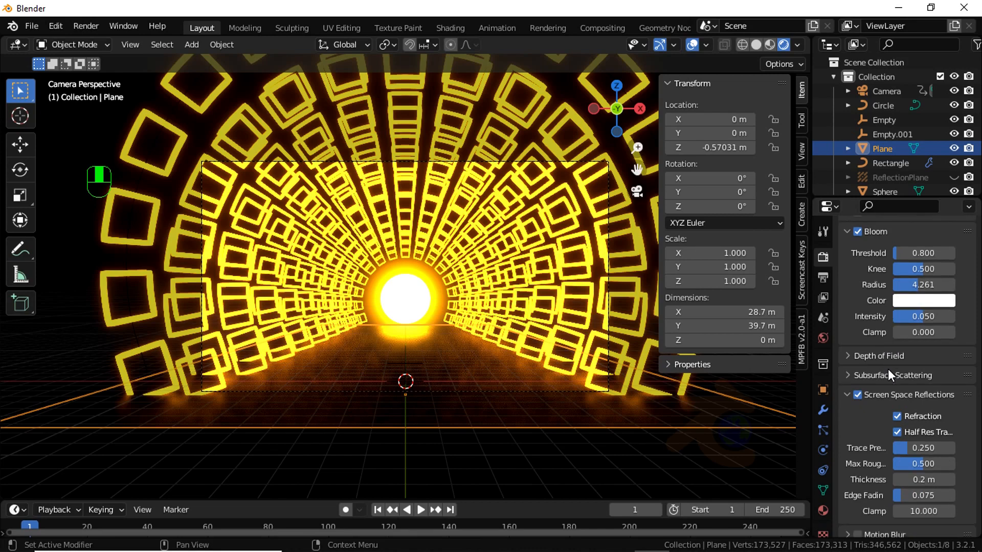
scroll(888, 370, down, 1)
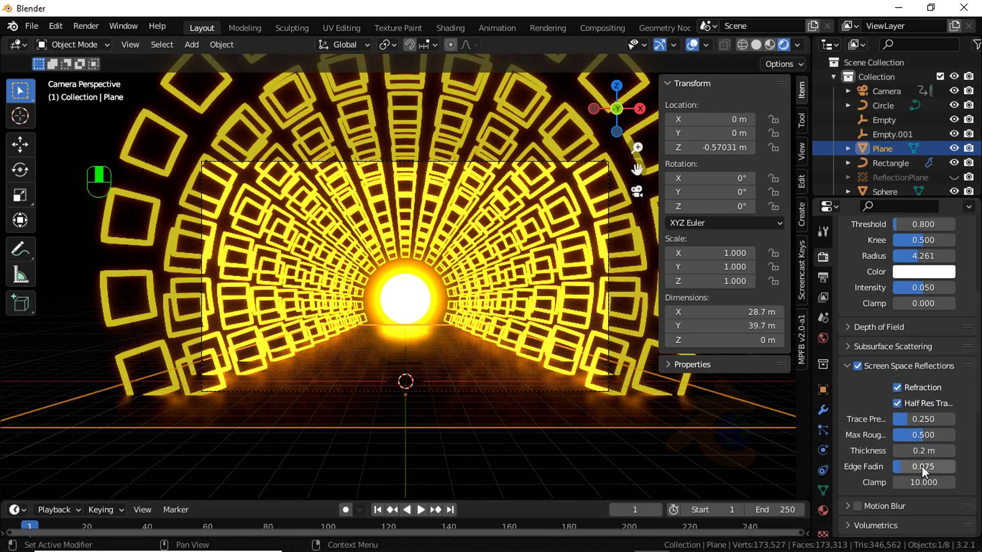
drag(915, 451, 892, 438)
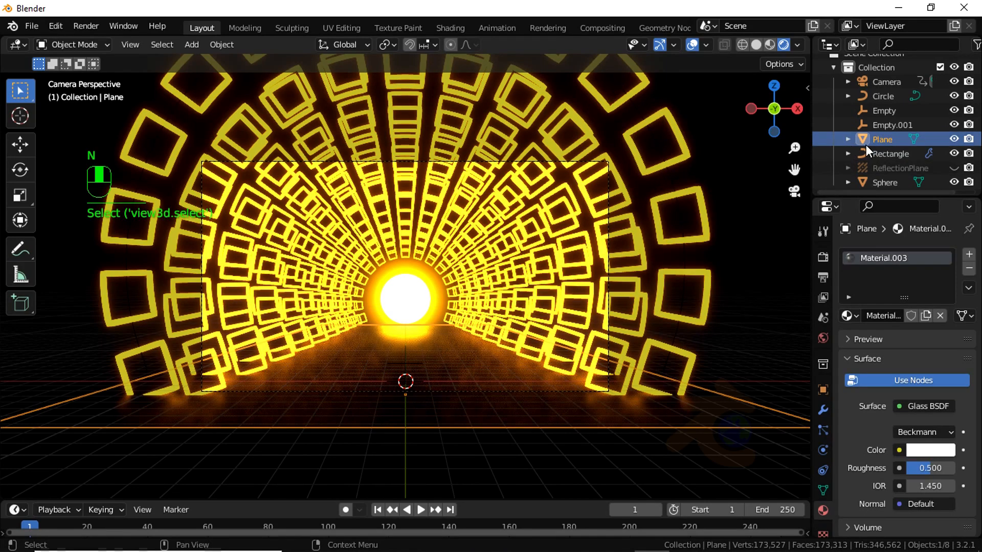
- Set the roughness of the floor plane's Glass BSDF material to 0
click(875, 140)
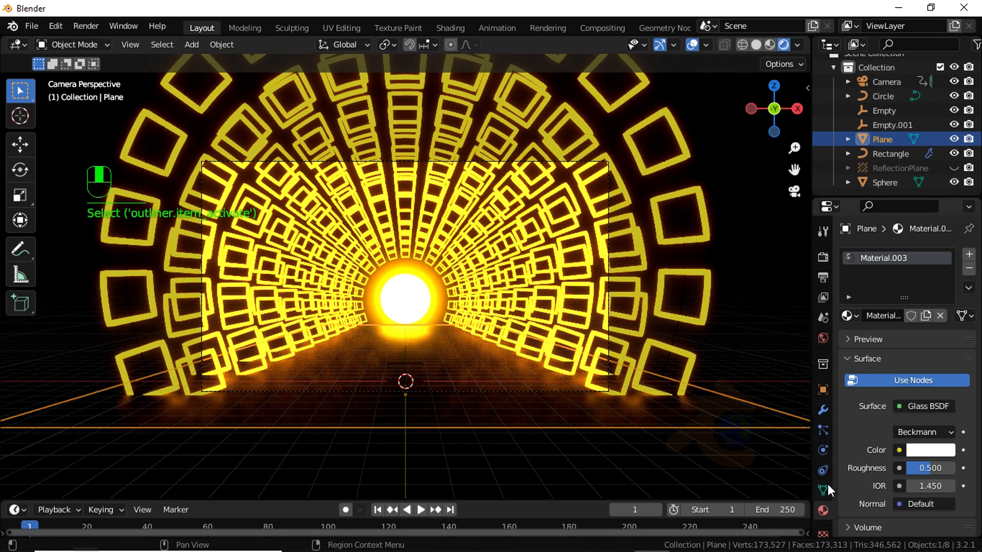
scroll(901, 459, down, 4)
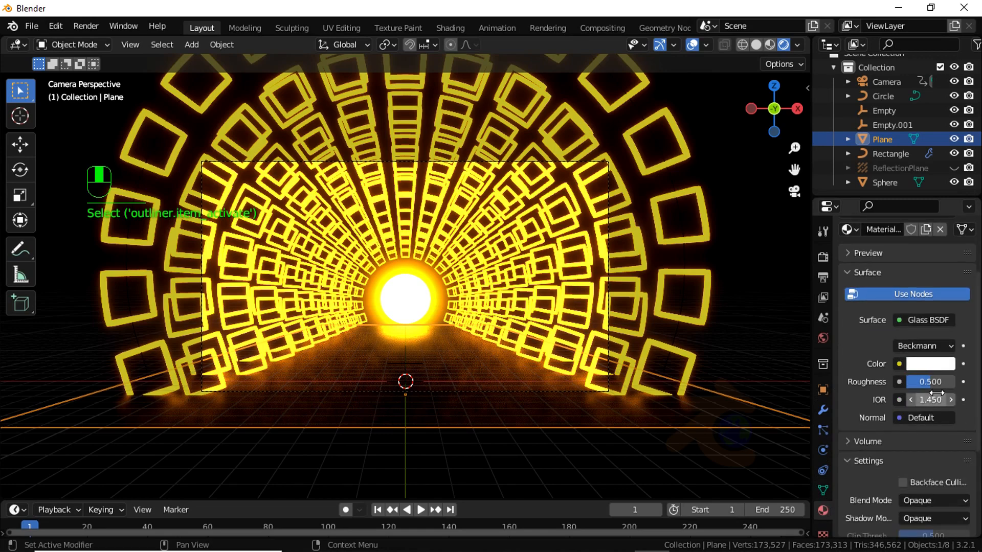
drag(937, 383, 893, 393)
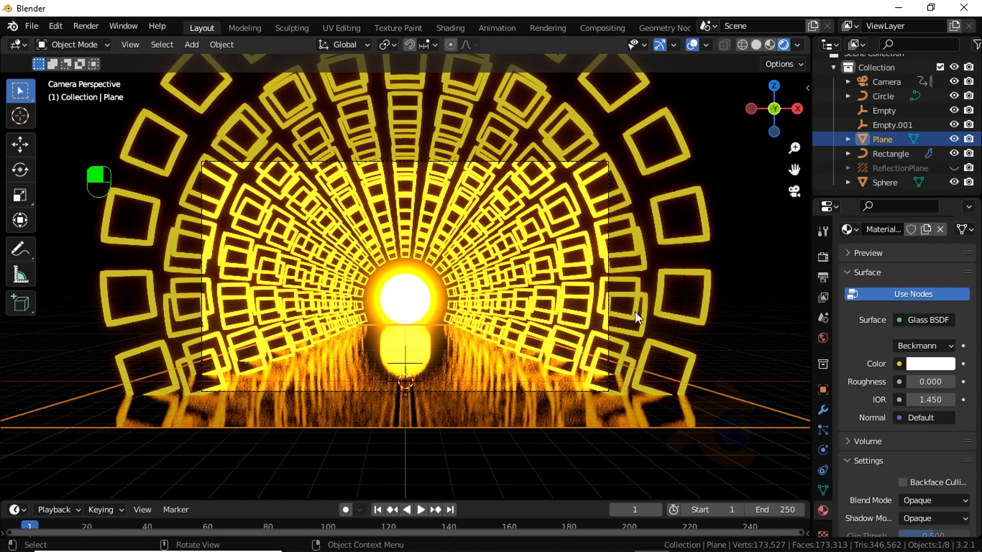
- Thin the Rectangle curve's outline by setting its bevel depth to 0.043 m
click(896, 153)
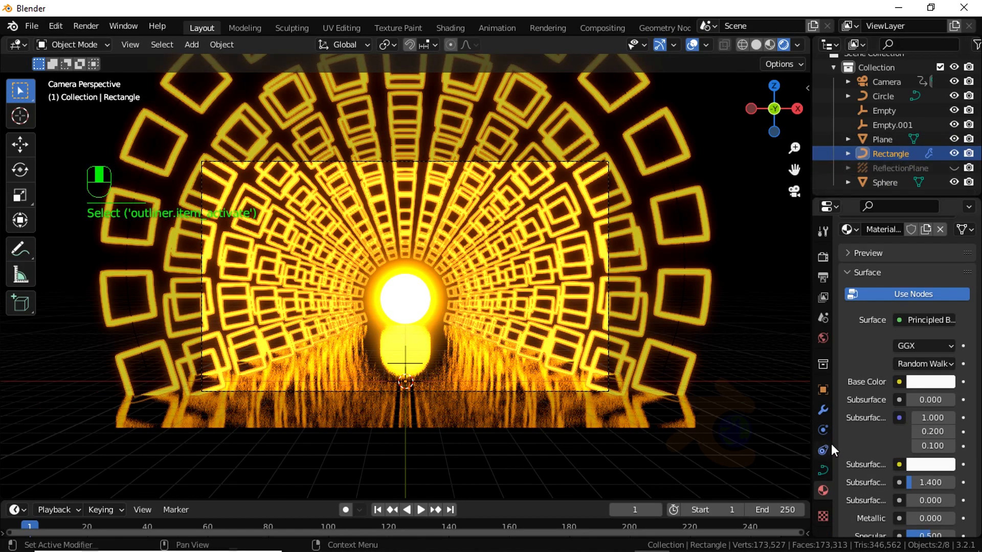
click(823, 470)
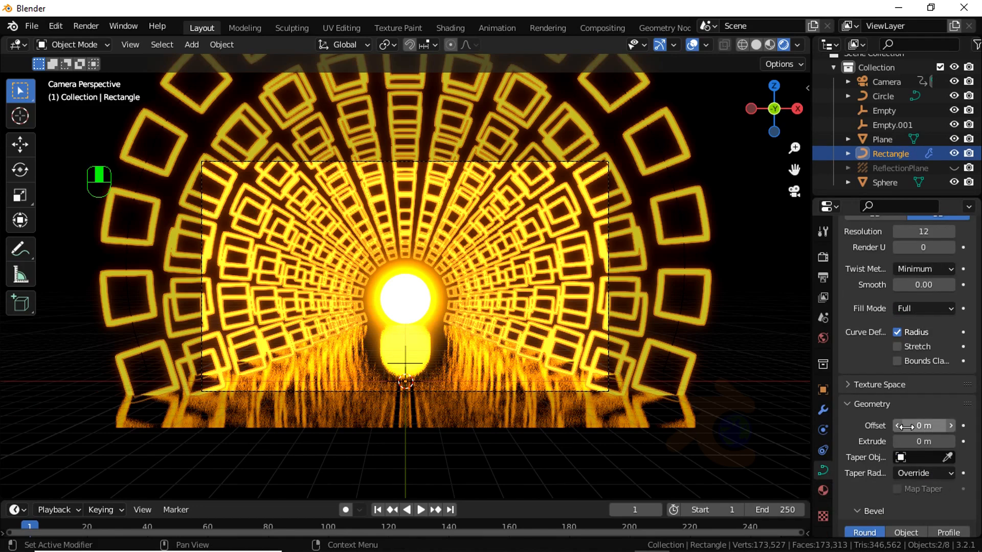
scroll(905, 434, down, 5)
shift+drag(915, 464, 858, 443)
click(760, 372)
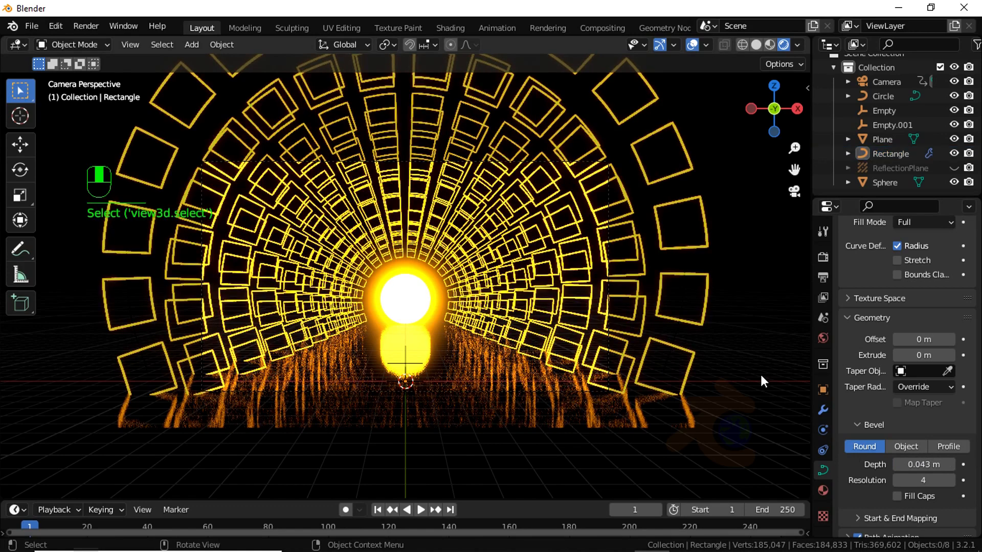
- Set the Rectangle material's emission strength to 7.7 and play the animation up to frame 91 to preview the glow
click(701, 320)
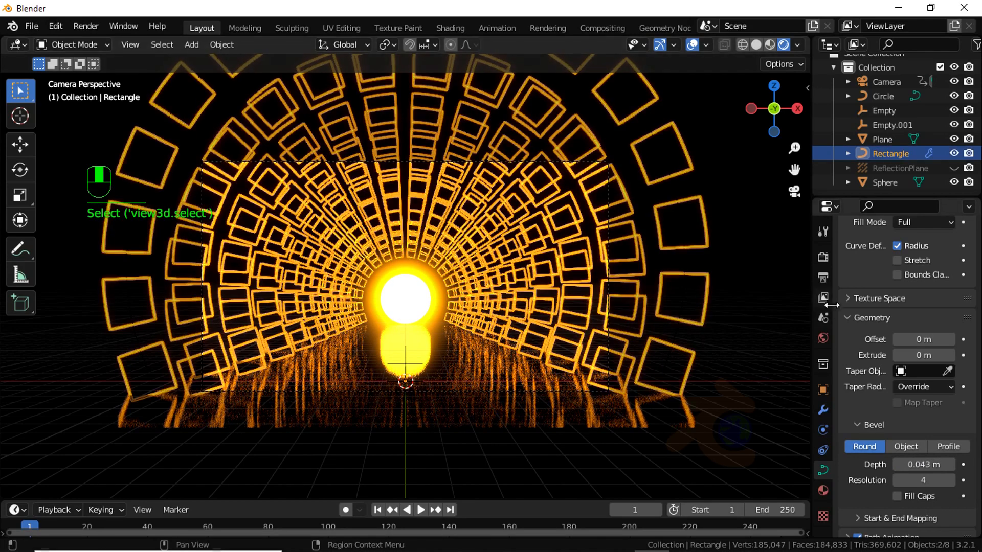
click(824, 258)
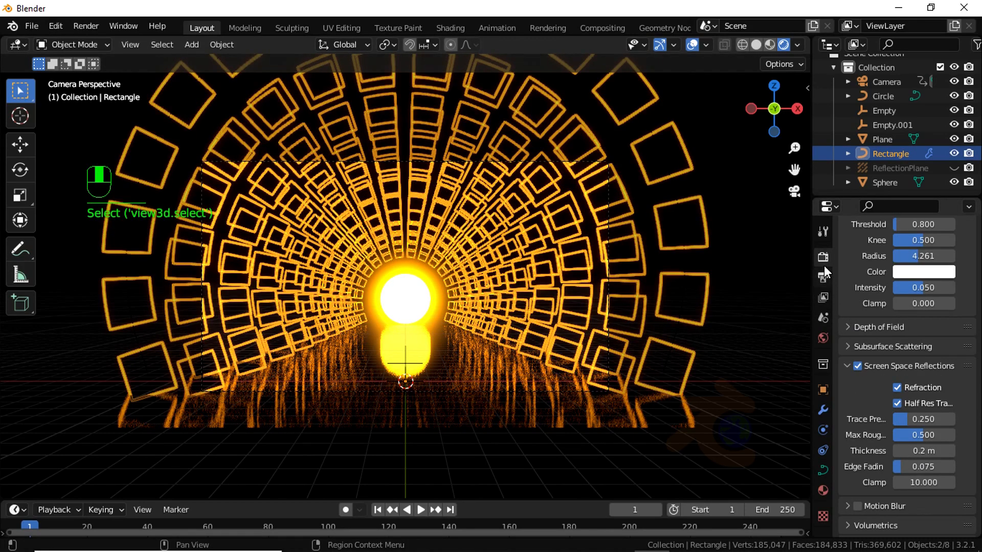
click(823, 278)
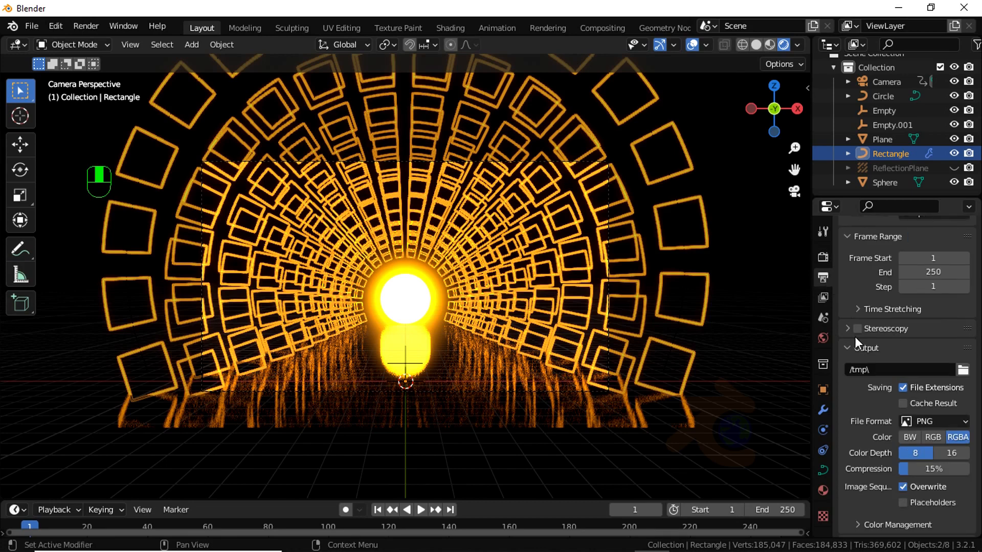
click(823, 490)
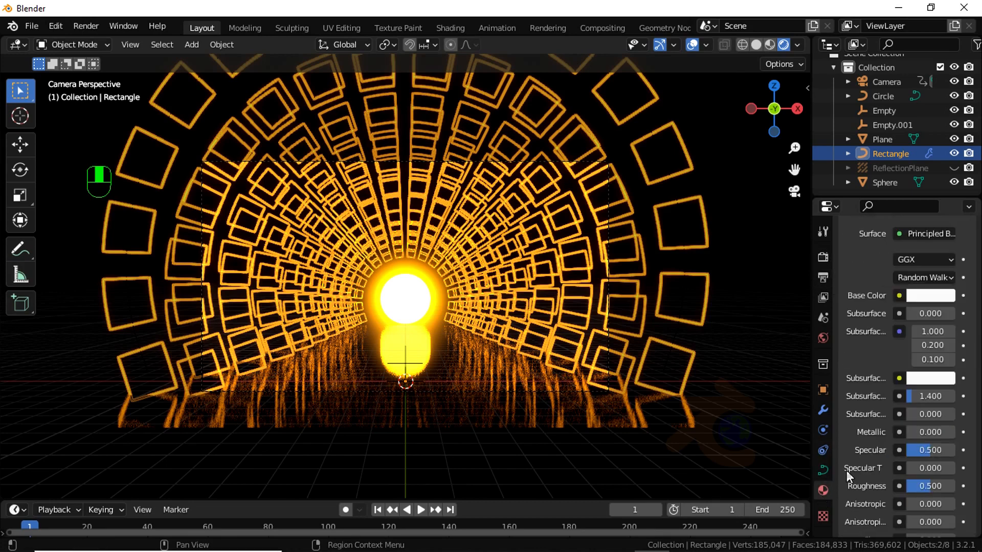
scroll(910, 424, down, 4)
scroll(912, 424, down, 8)
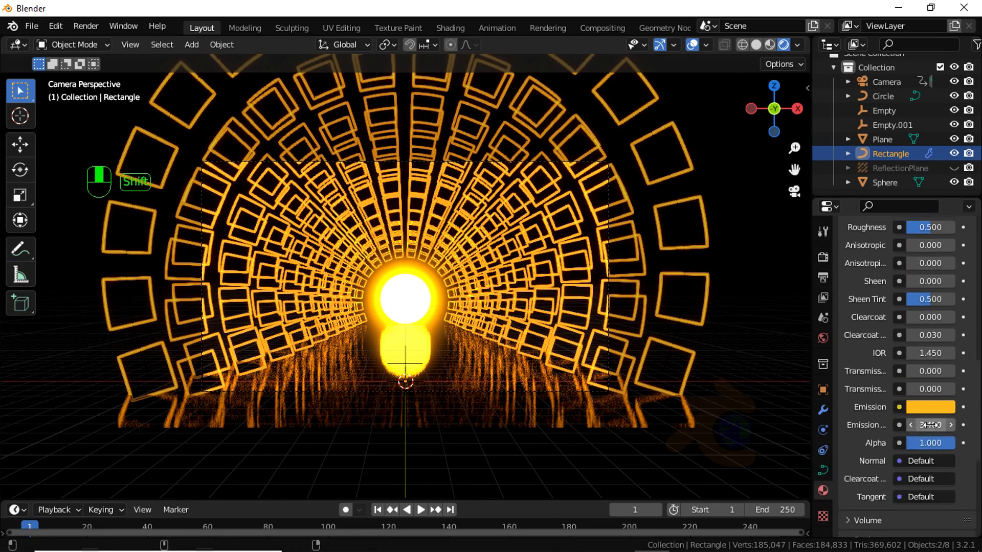
drag(950, 423, 965, 394)
click(774, 367)
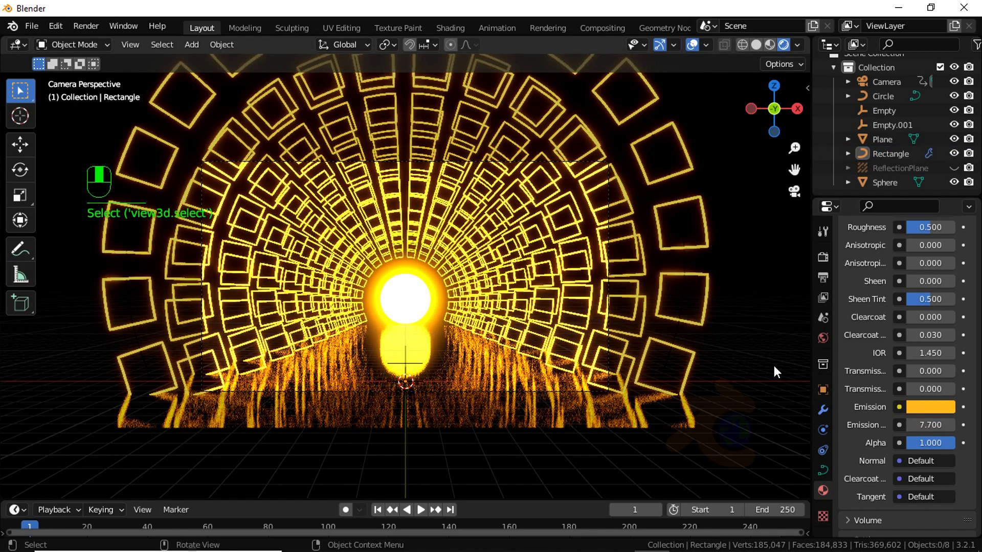
key(space)
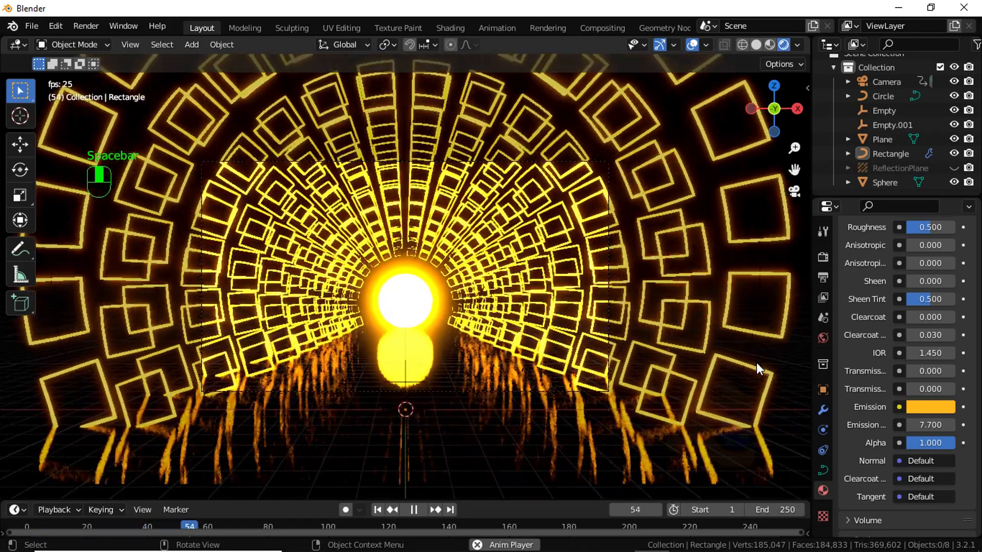
key(space)
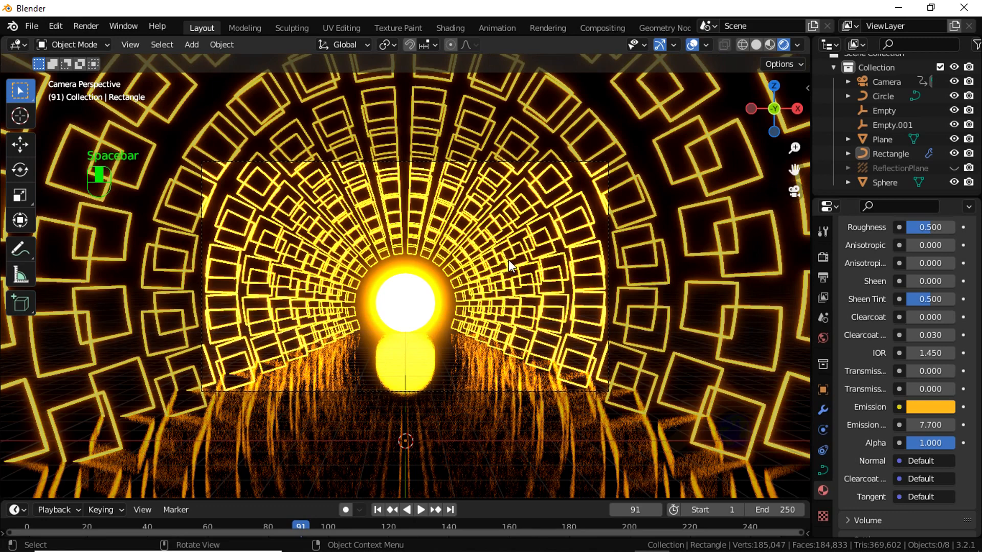
- Increase the scene's Bloom radius to 5.272
click(822, 258)
scroll(875, 308, up, 5)
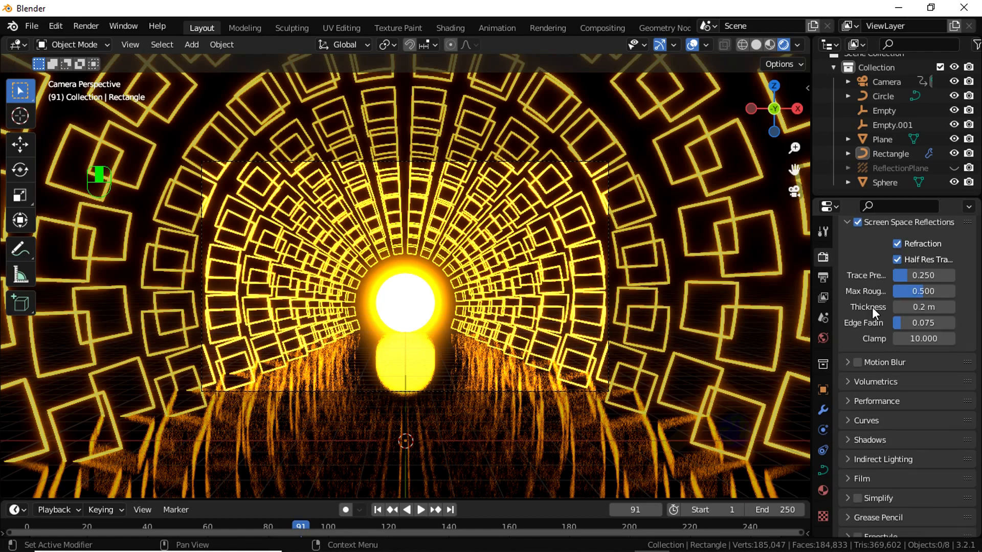
scroll(951, 281, up, 7)
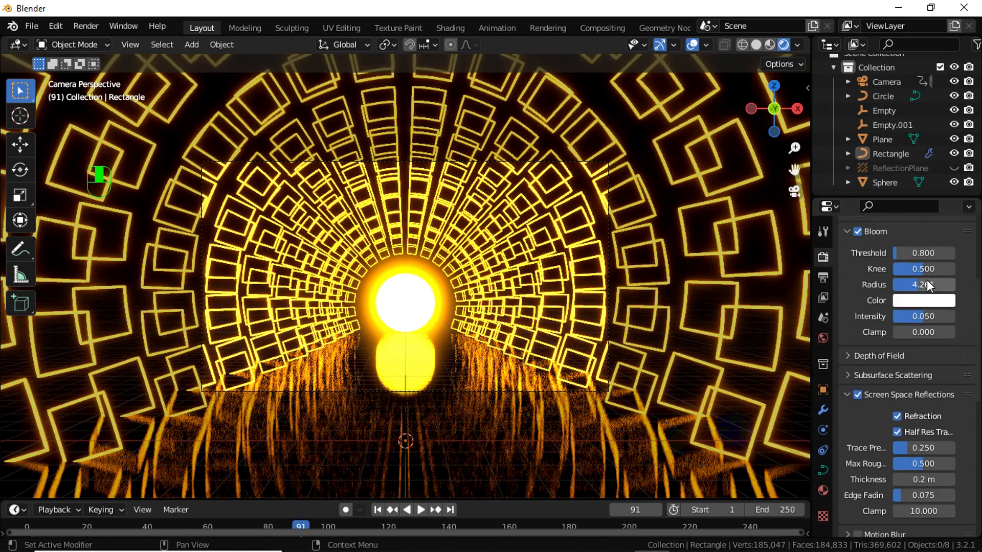
drag(926, 285, 937, 291)
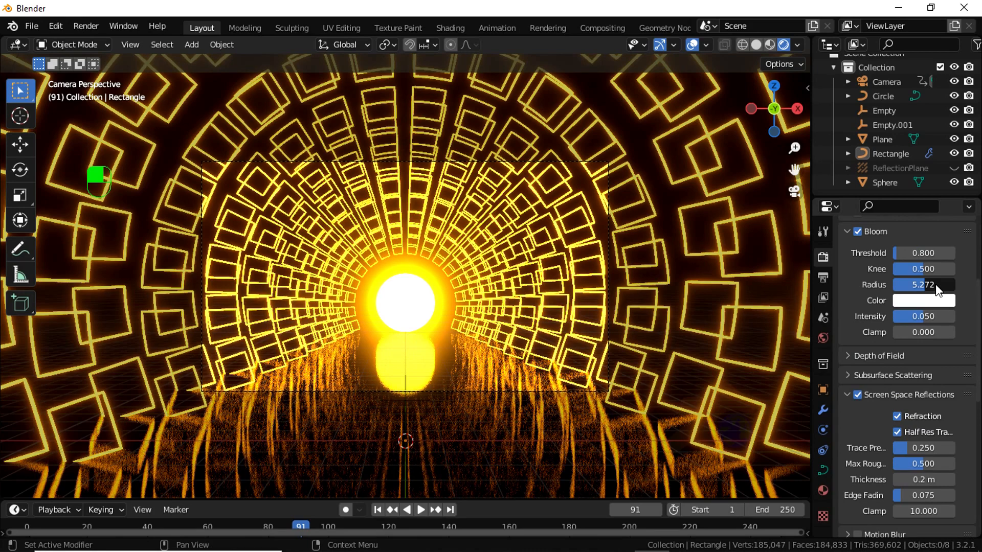
- Set both the cube size and the cascade size of the scene's shadows to 2048 px
click(848, 394)
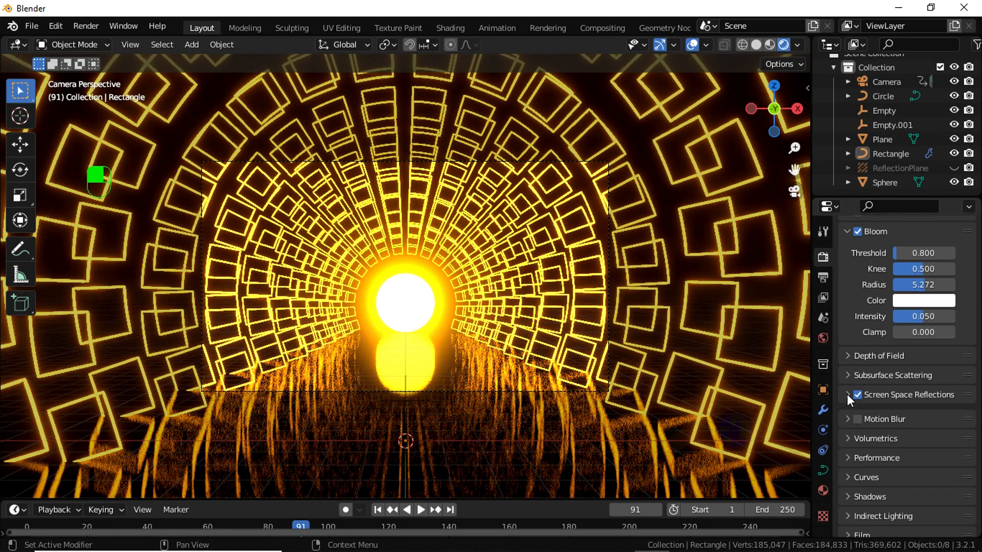
scroll(864, 409, down, 1)
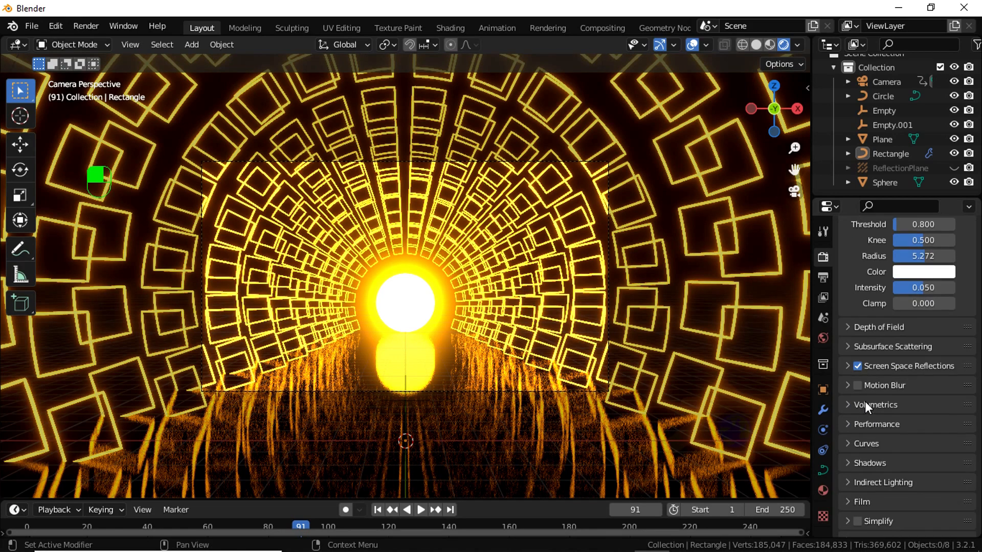
click(866, 462)
scroll(869, 459, down, 2)
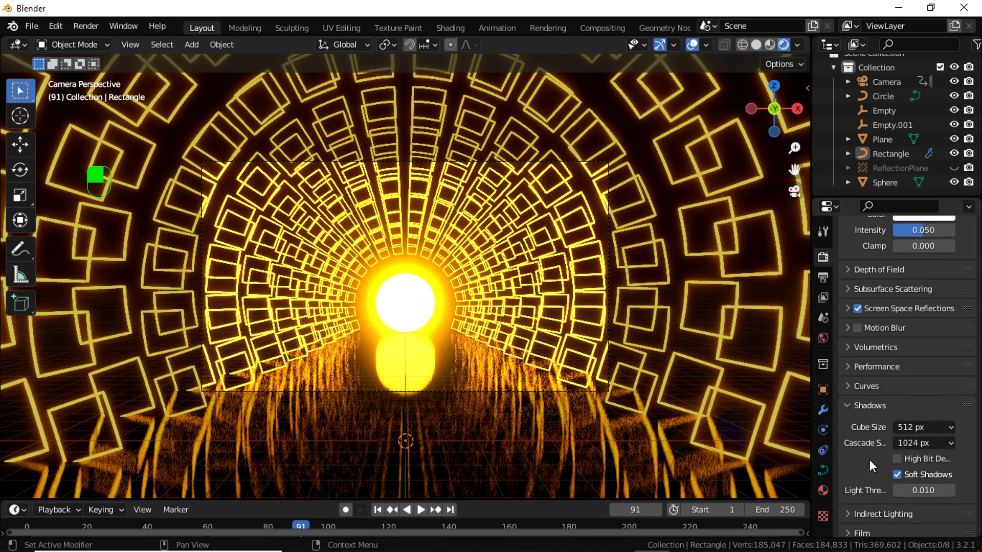
click(913, 428)
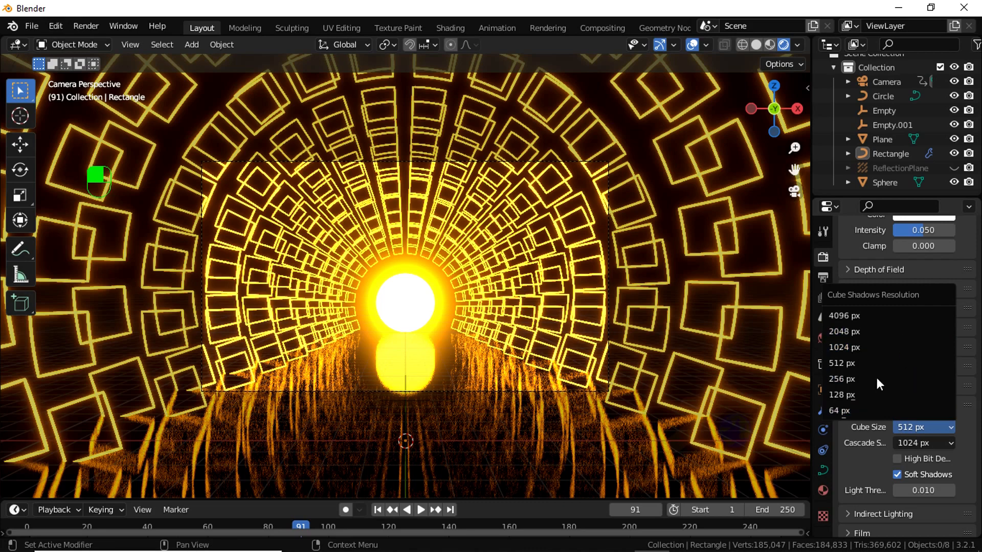
click(859, 332)
click(923, 443)
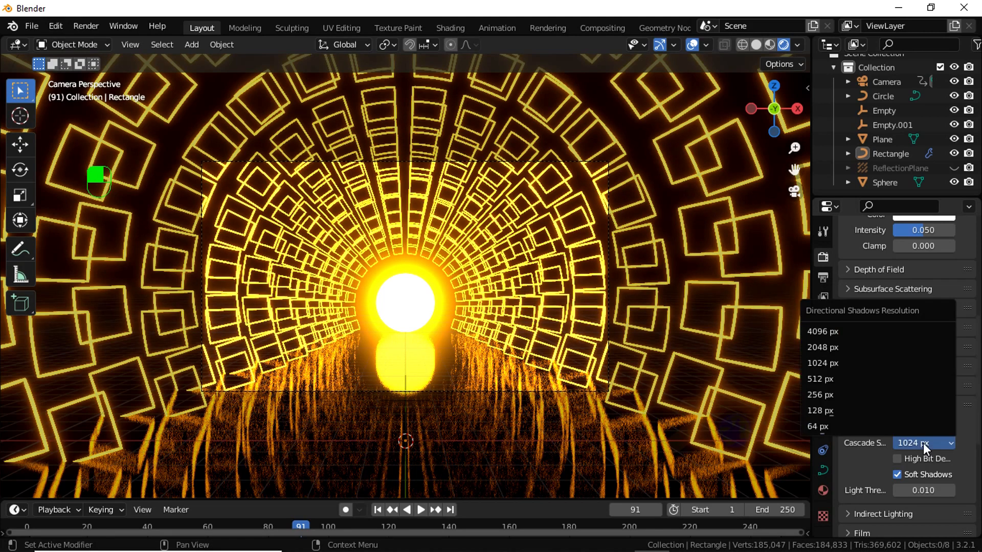
click(839, 349)
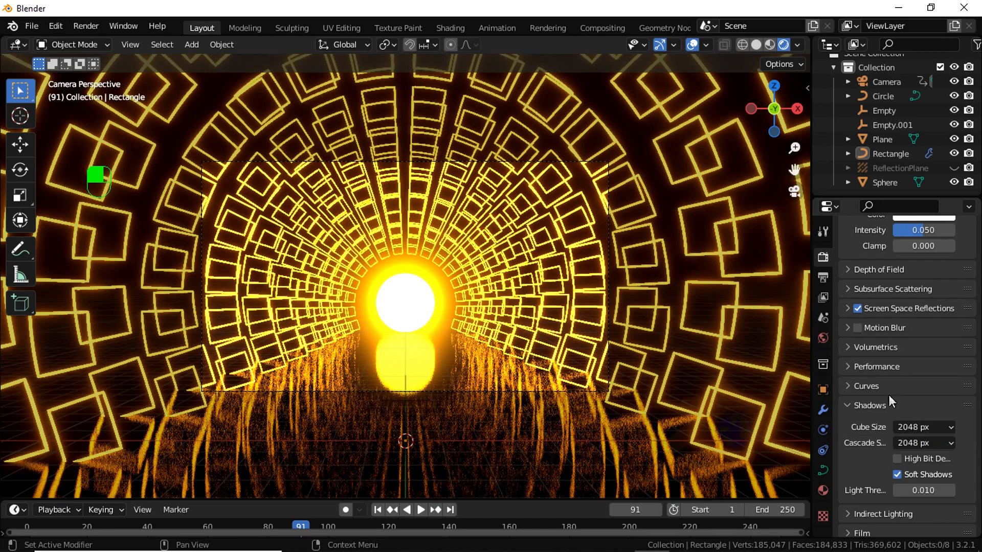
- Set the cubemap size of the scene's indirect lighting to 1024 px
scroll(953, 442, down, 3)
scroll(953, 449, down, 1)
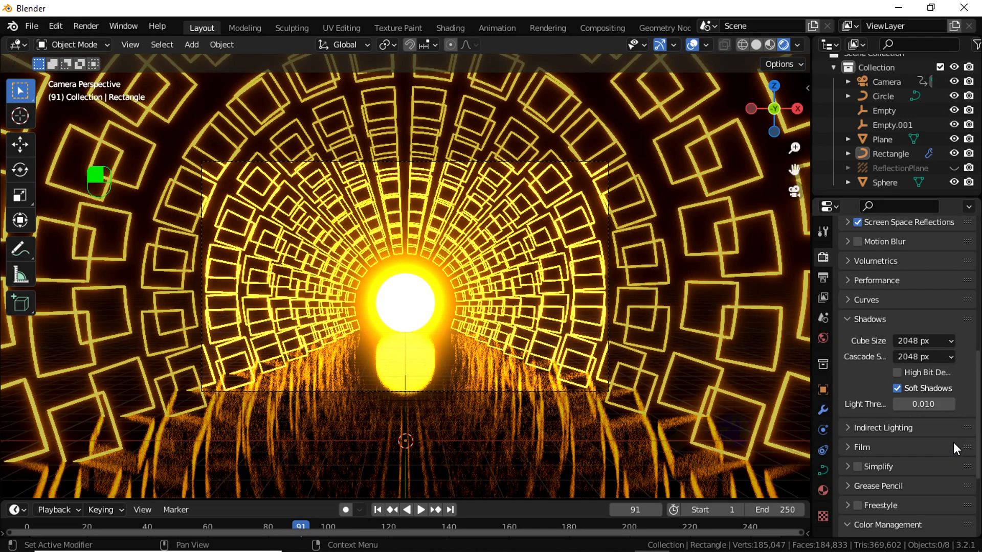
scroll(953, 444, down, 1)
click(895, 398)
scroll(896, 399, down, 2)
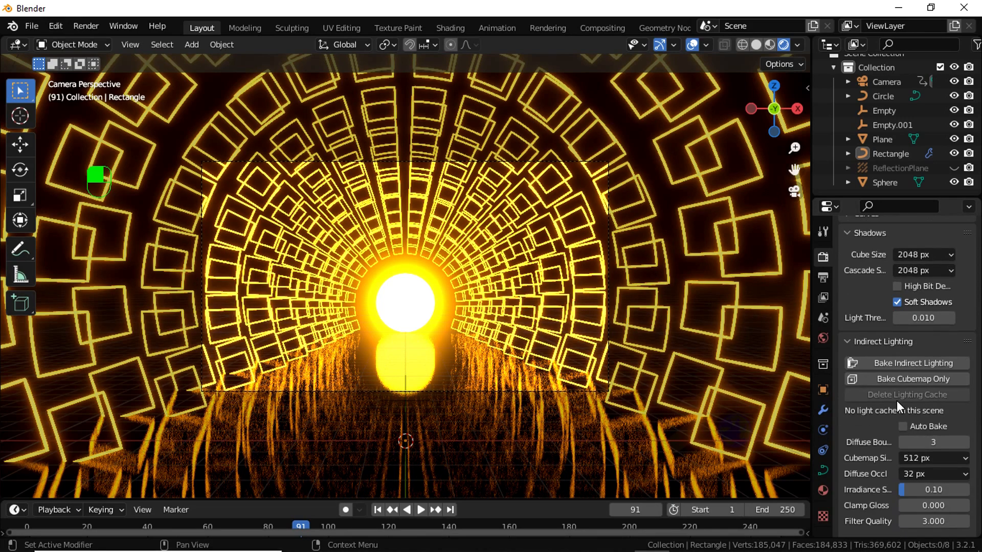
click(918, 460)
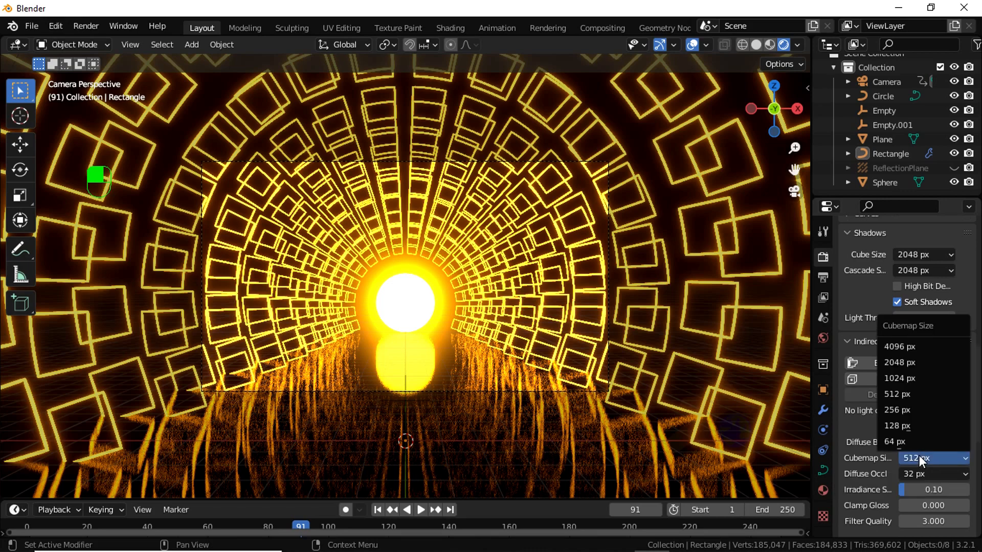
click(903, 379)
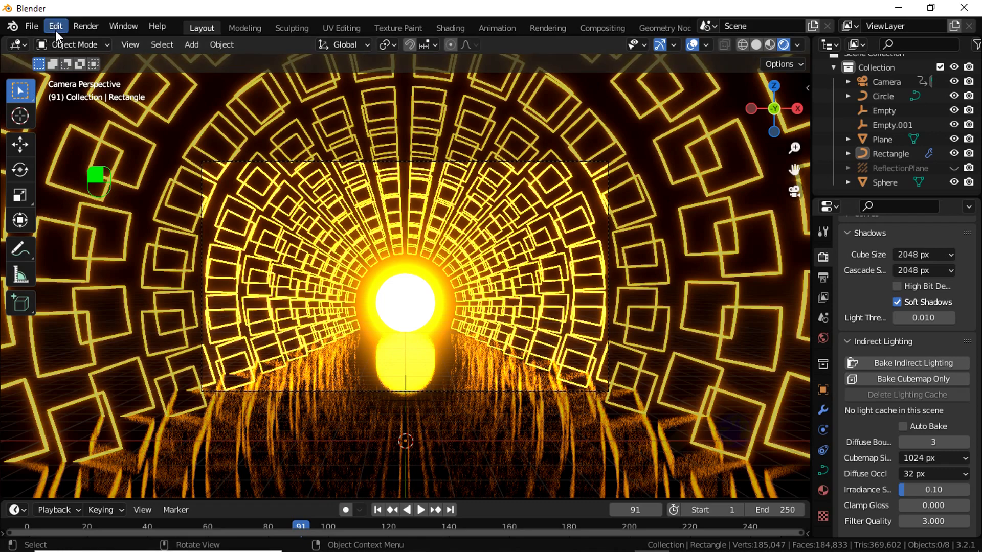
- Render the current frame as a still image, inspect the tunnel and its floor reflection, and close the render
click(92, 29)
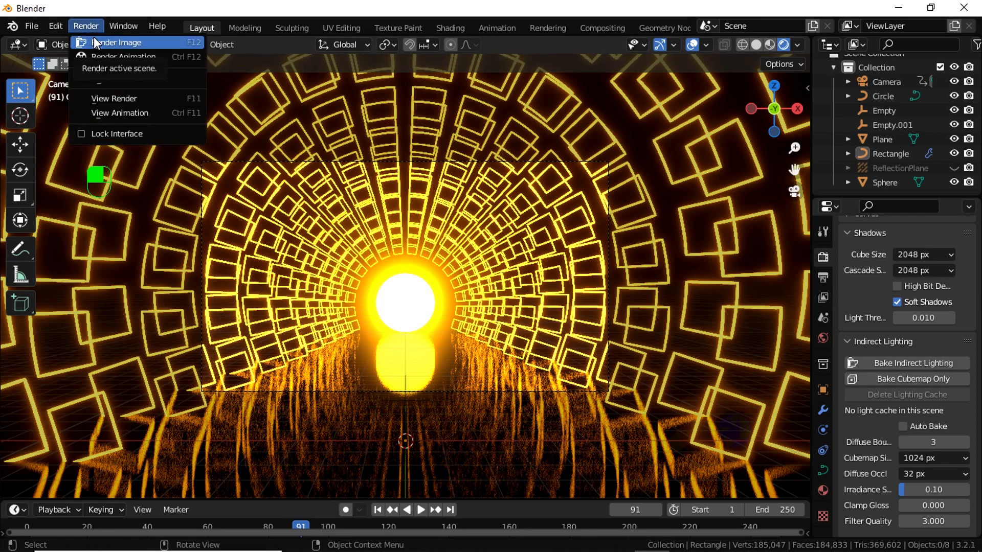
click(93, 41)
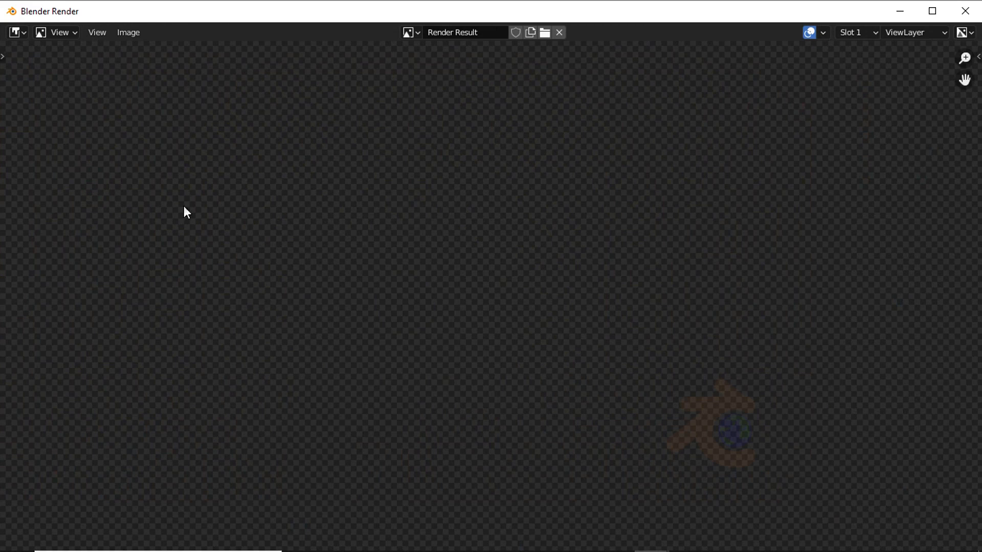
scroll(300, 268, down, 4)
scroll(357, 358, up, 2)
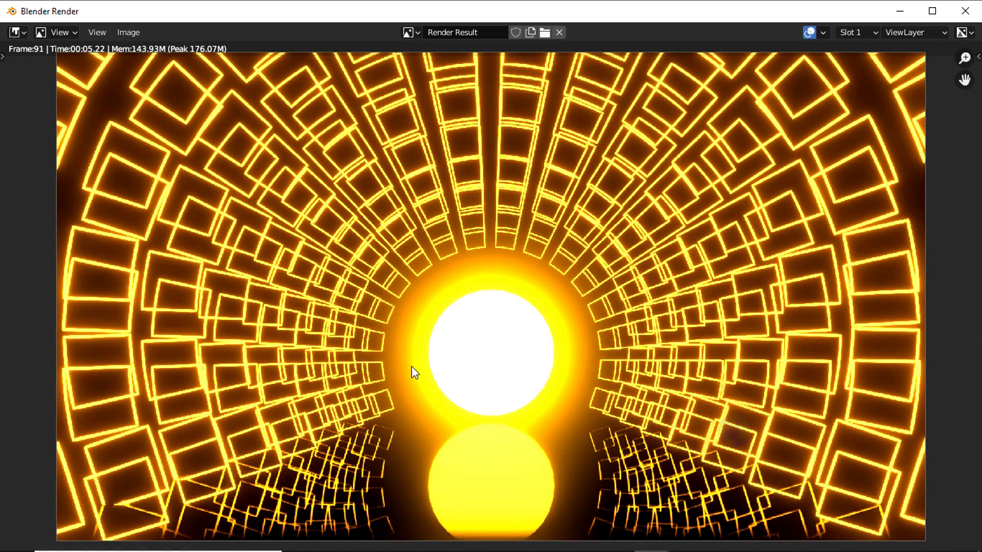
middle_drag(524, 403, 512, 350)
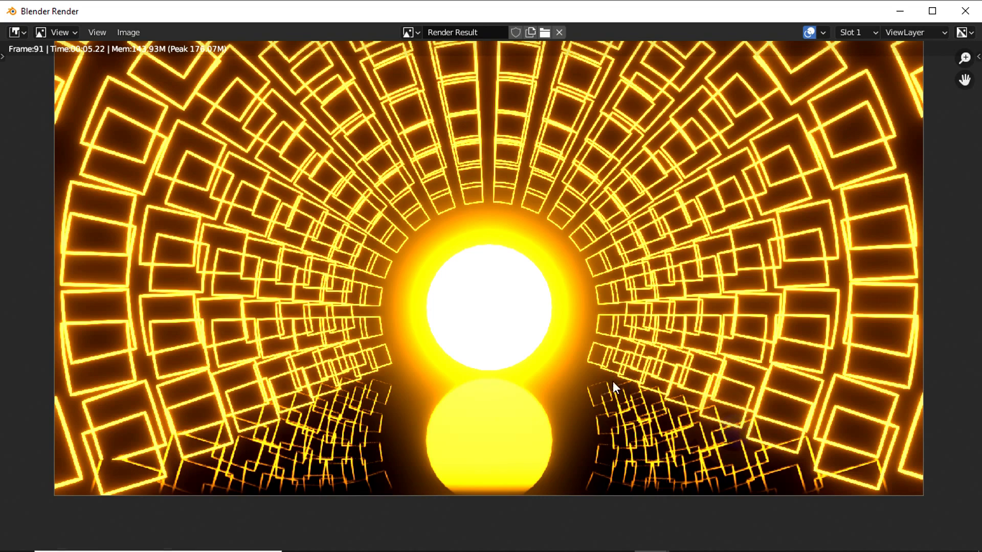
click(964, 11)
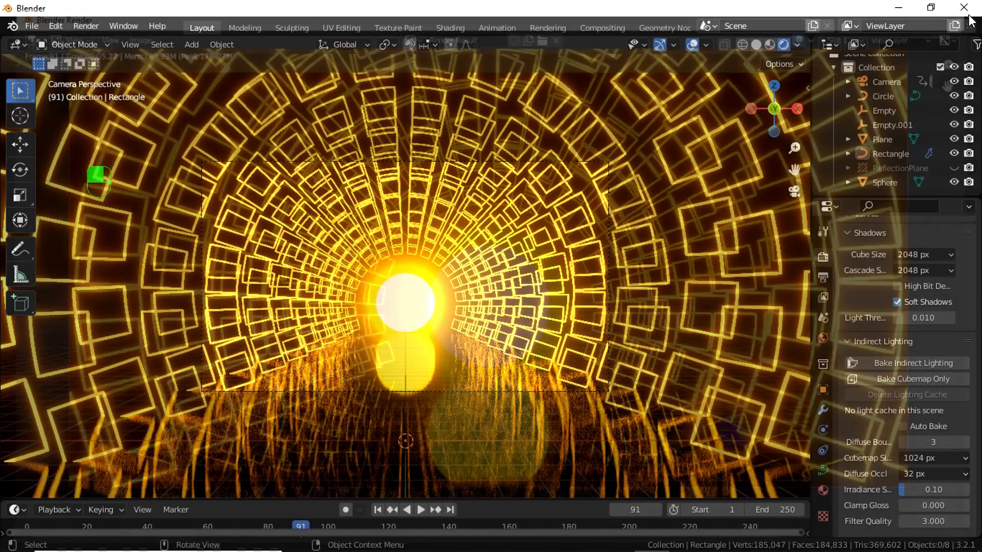
- Set the output file format to FFmpeg Video and start rendering the animation
click(824, 276)
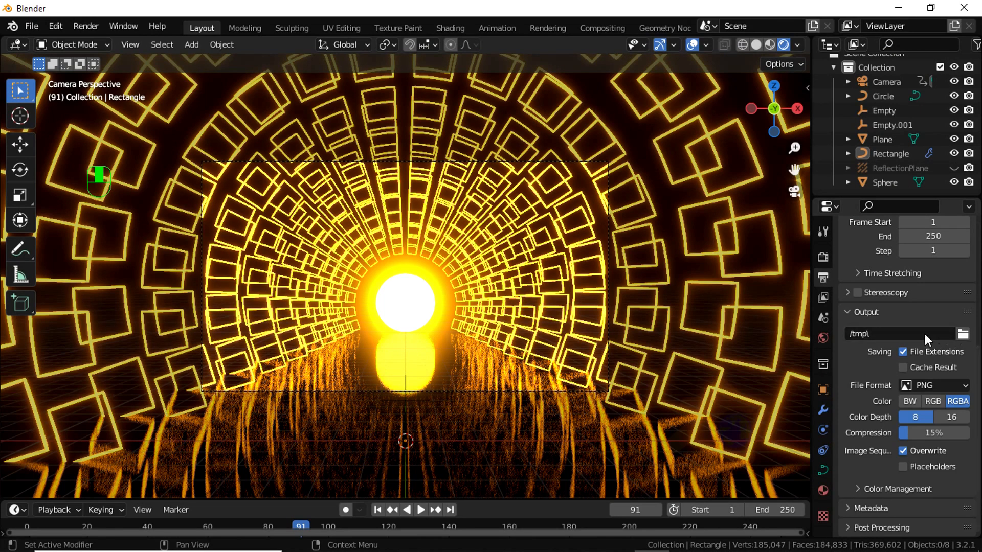
click(937, 386)
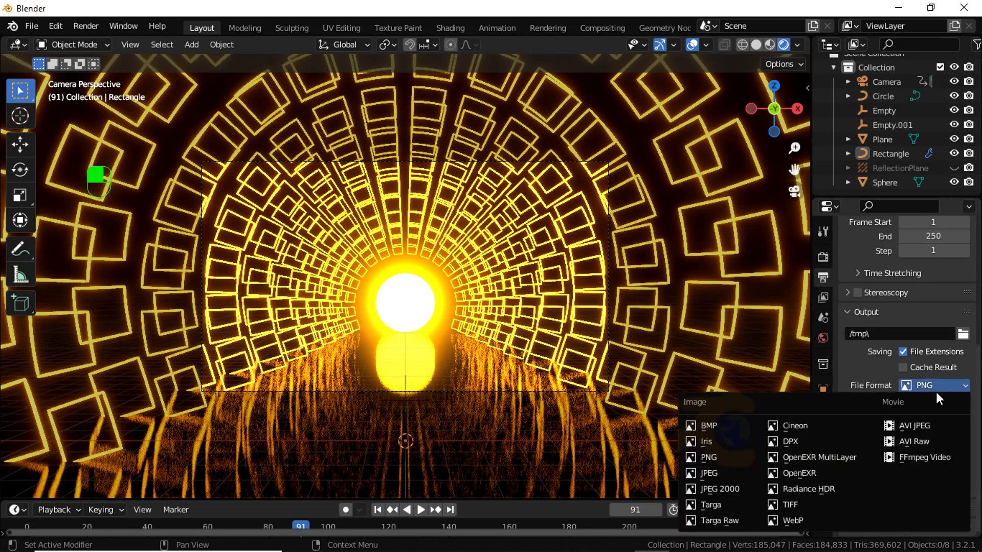
click(912, 456)
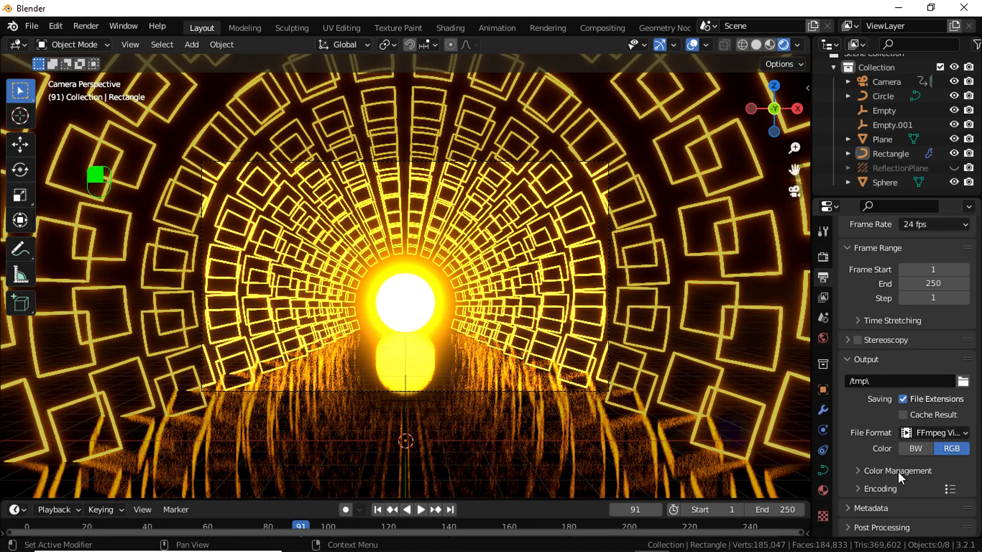
click(83, 23)
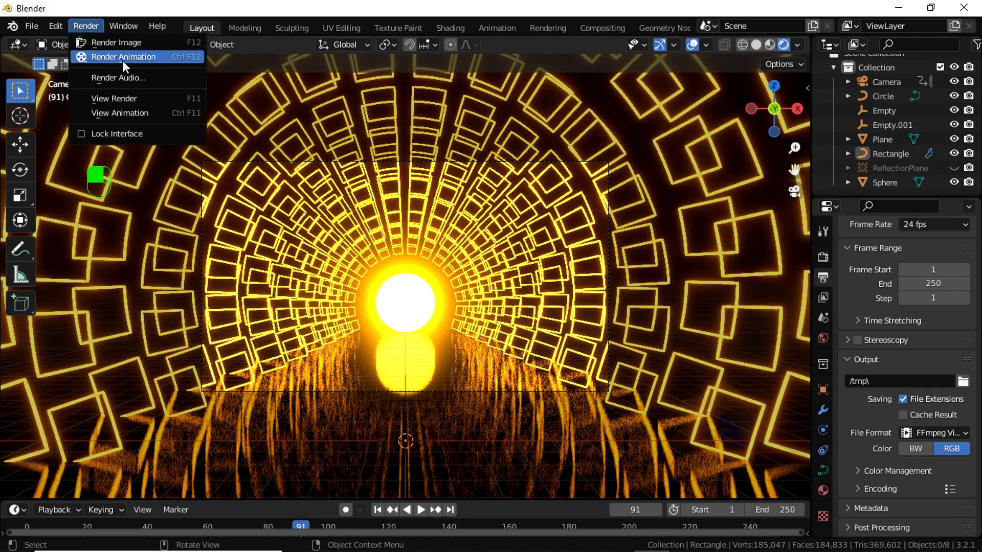